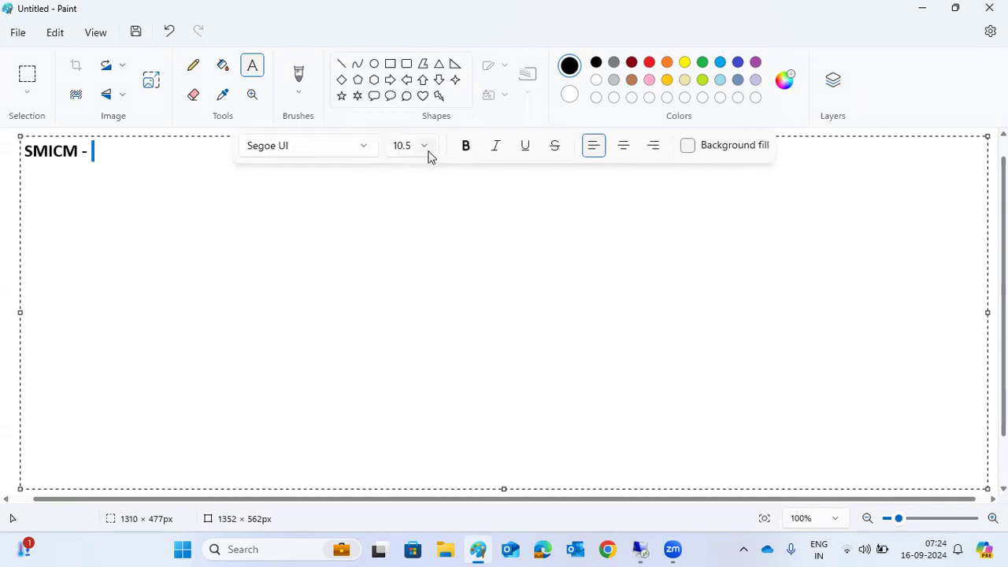
Set the text size of the SMICM note to 18.
{"action": "left_click", "coordinate": [428, 155]}
{"action": "left_click", "coordinate": [403, 365]}
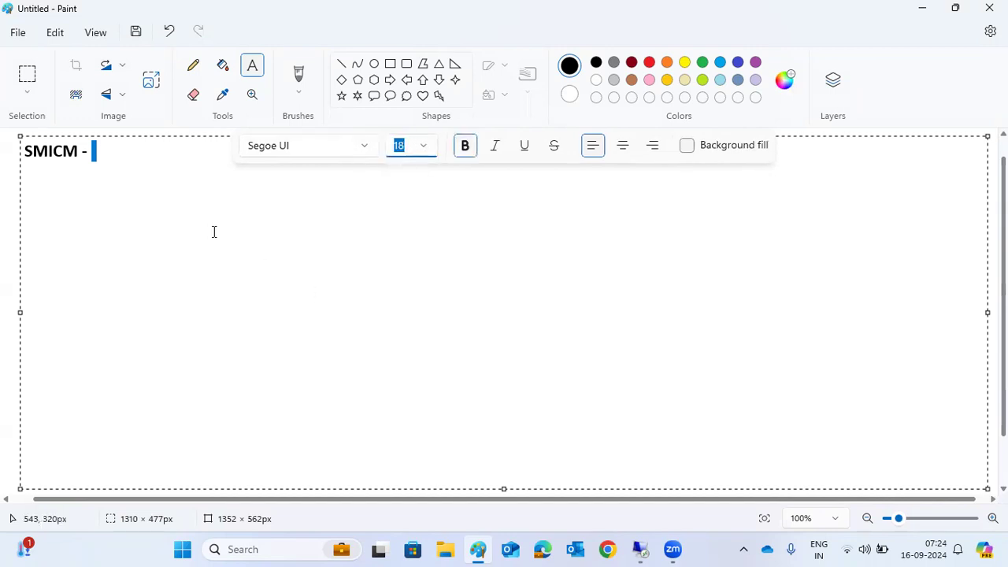
{"action": "left_click", "coordinate": [198, 212]}
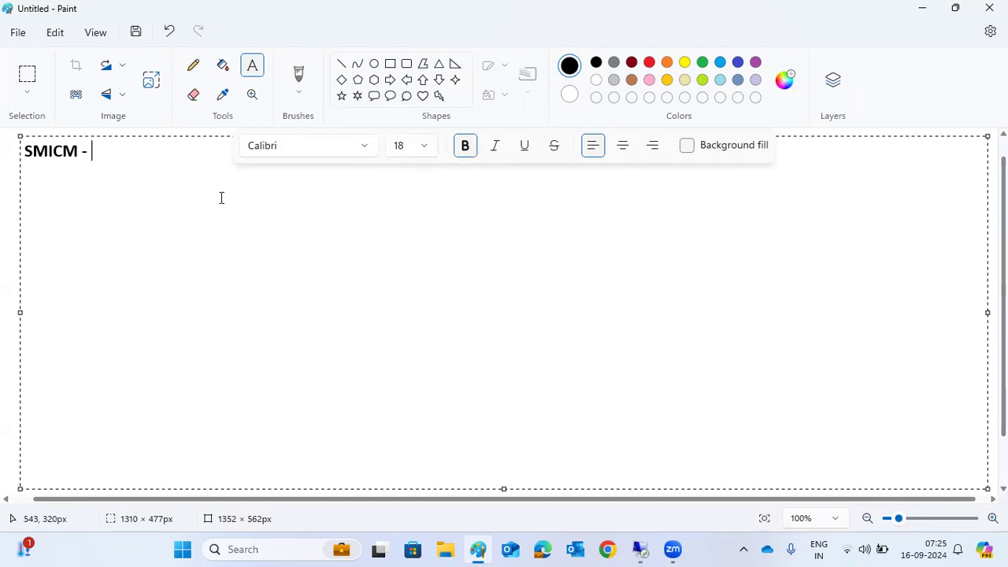
Switch to the Remote Desktop session and view the SAP web logon page and the SAP GUI Define Services screen.
{"action": "mouse_move", "coordinate": [640, 548]}
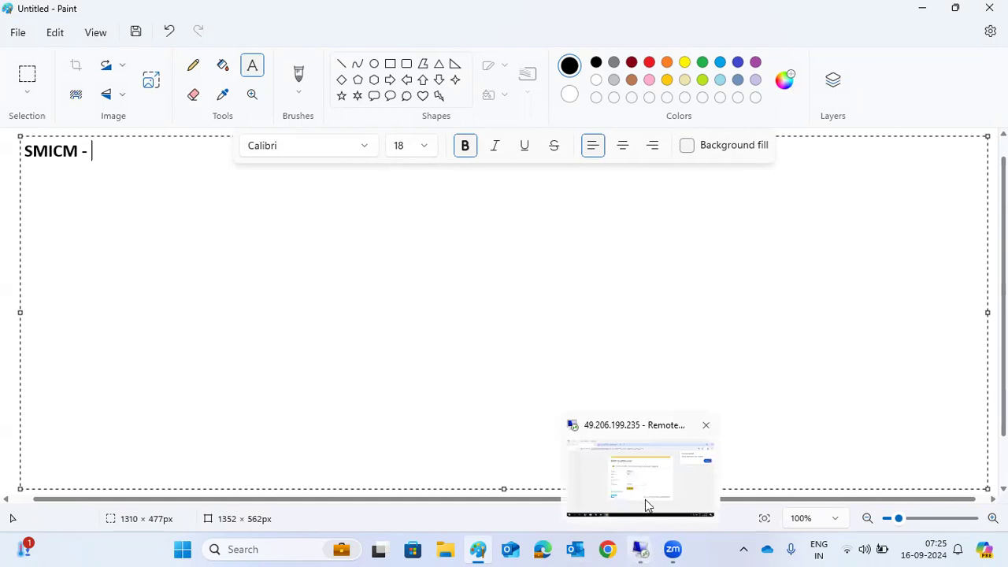
{"action": "left_click", "coordinate": [636, 477]}
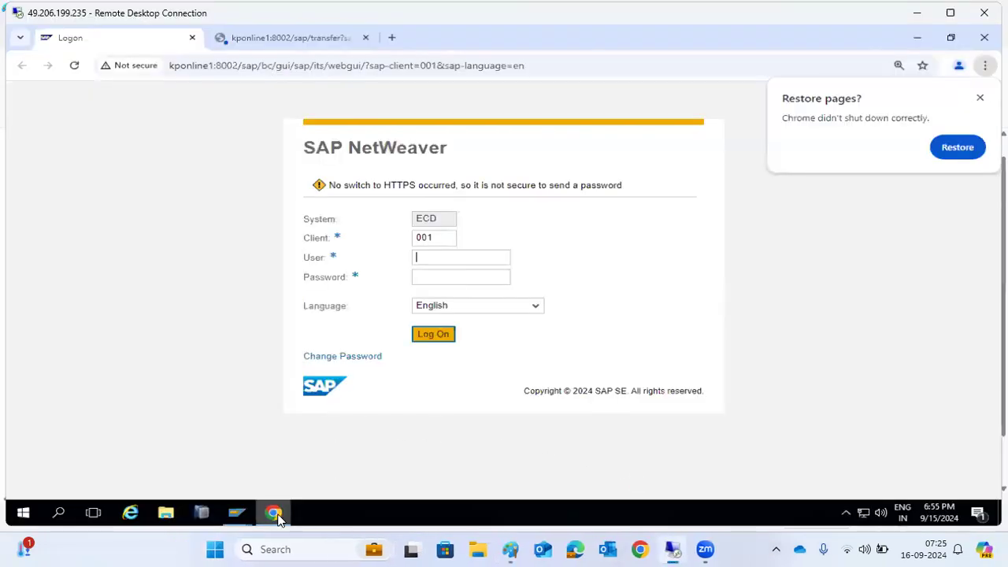
{"action": "left_click", "coordinate": [238, 513]}
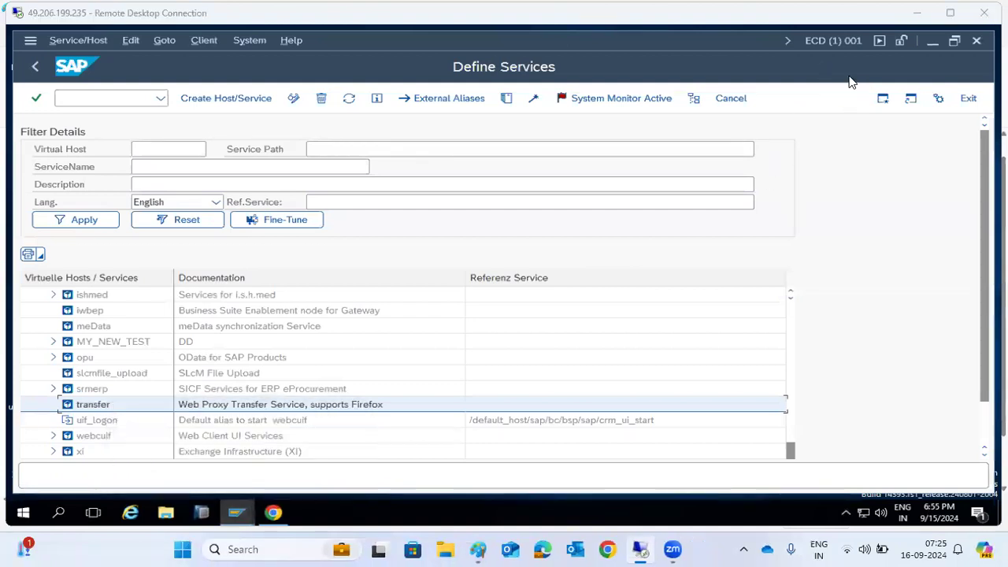
Return to the Paint note and complete the SMICM line with "ports ,ICM logs ,etc".
{"action": "left_click", "coordinate": [906, 15]}
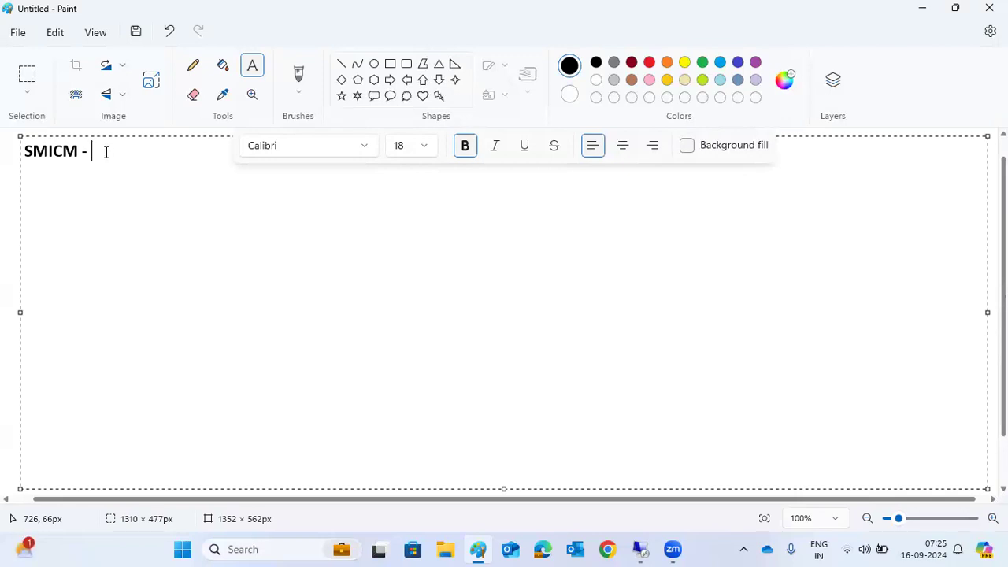
{"action": "type", "text": "ports ,ICM logs ,etc"}
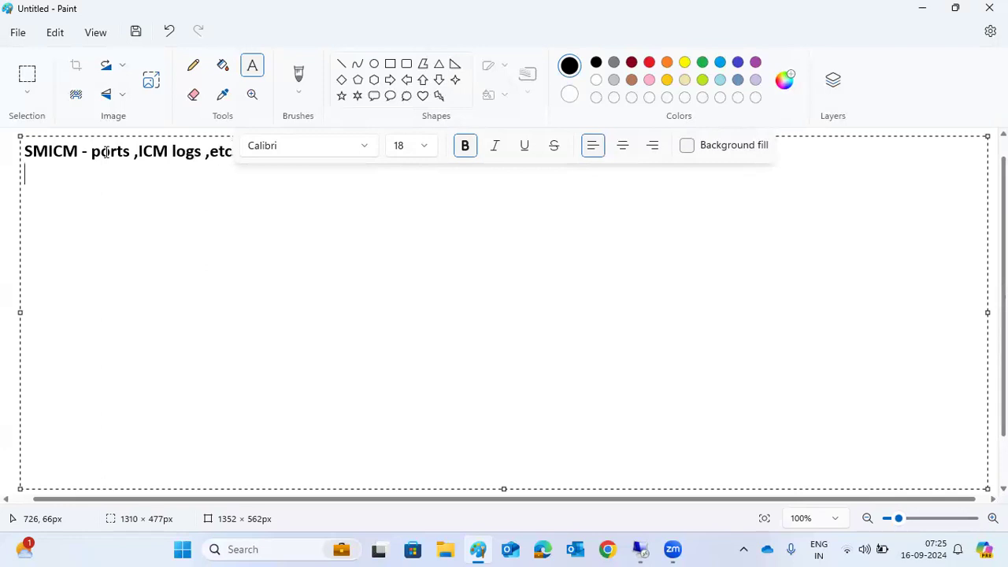
Switch back to the remote SAP session, leave Define Services and open the ICM Monitor with transaction SMICM.
{"action": "left_click", "coordinate": [639, 548]}
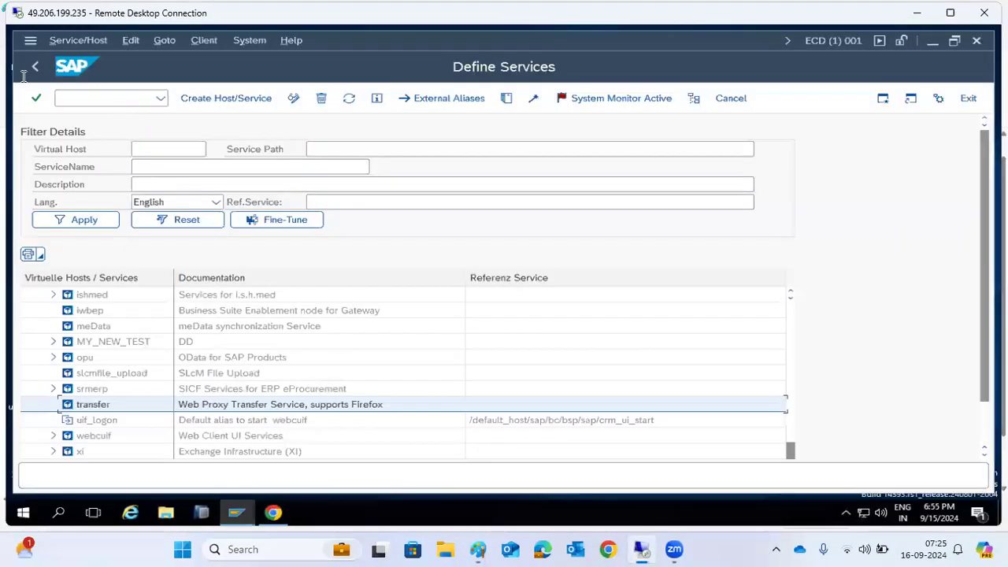
{"action": "left_click", "coordinate": [35, 67]}
{"action": "left_click", "coordinate": [81, 96]}
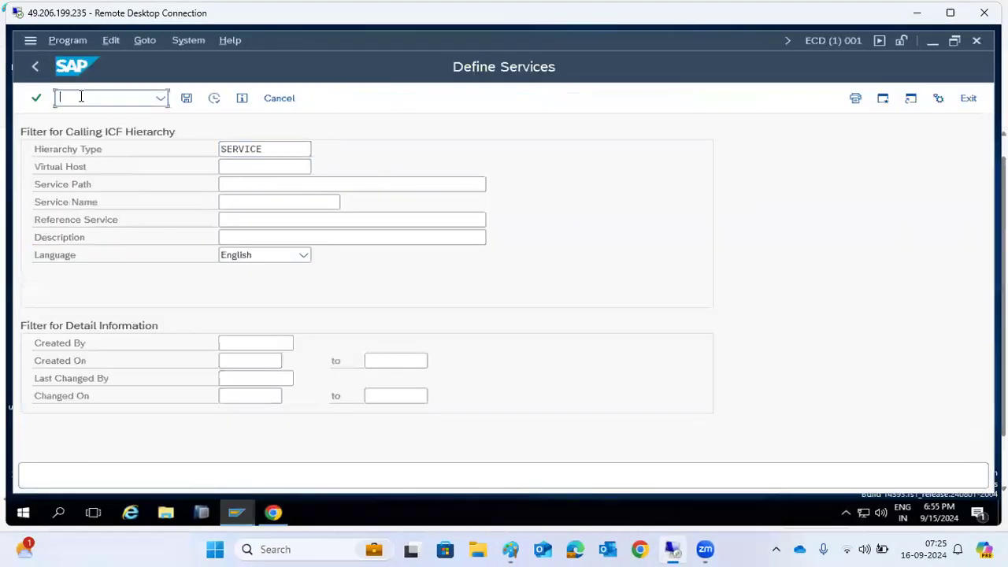
{"action": "type", "text": "/nsicf"}
{"action": "key", "text": "Return"}
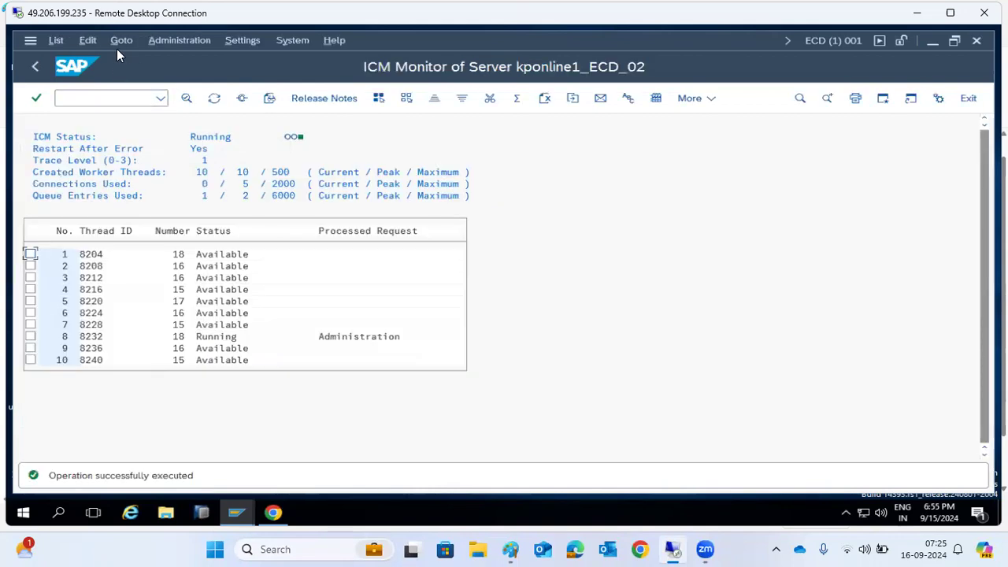
Check the ICM status and display the ICM services to see the HTTP port.
{"action": "left_click", "coordinate": [118, 41]}
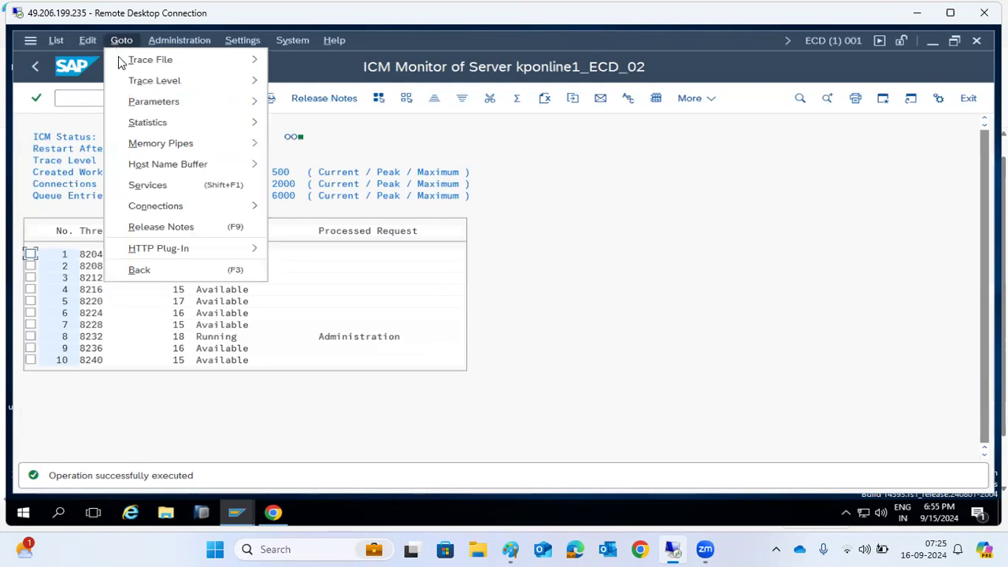
{"action": "left_click", "coordinate": [87, 127]}
{"action": "left_click", "coordinate": [203, 137]}
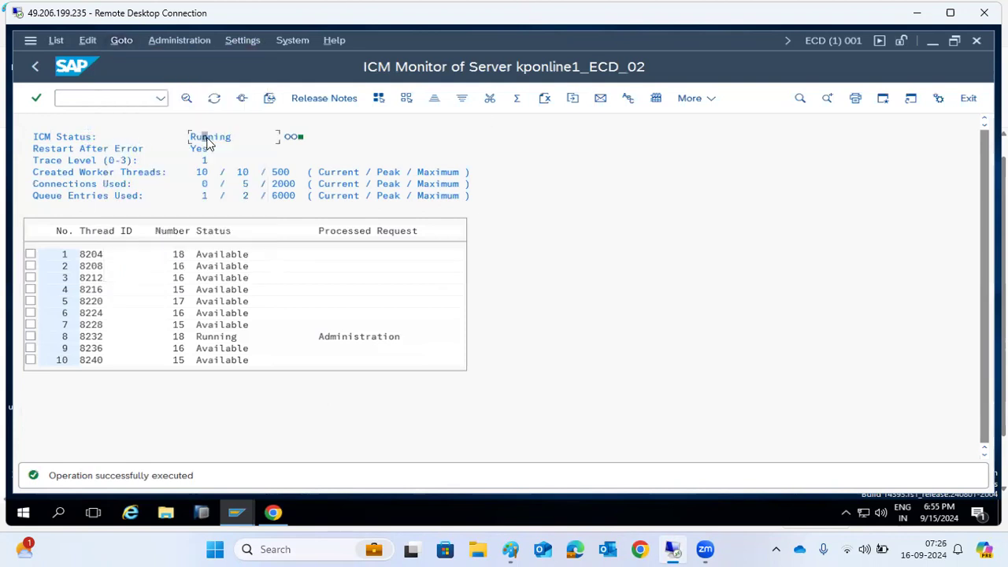
{"action": "left_click", "coordinate": [121, 40]}
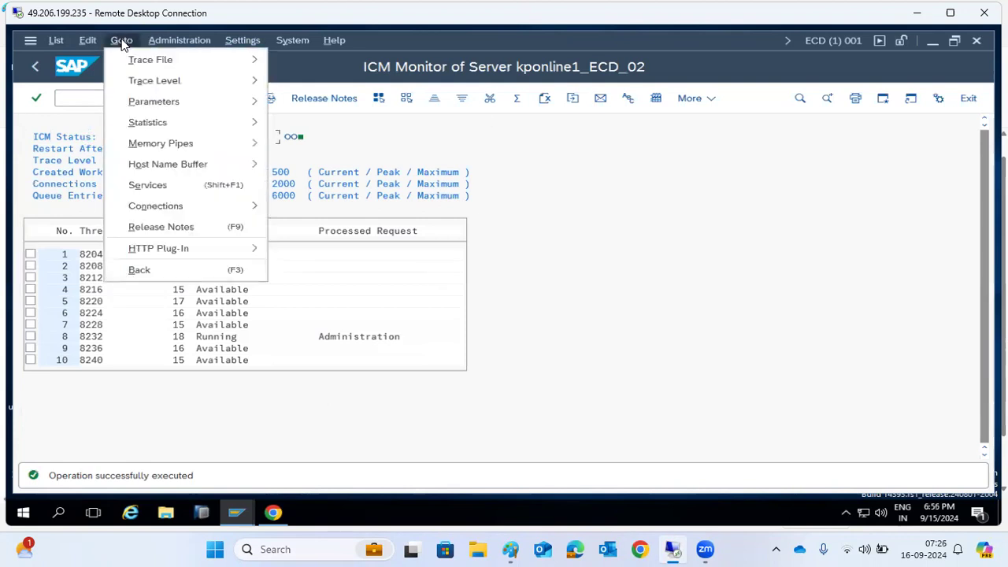
{"action": "left_click", "coordinate": [157, 184]}
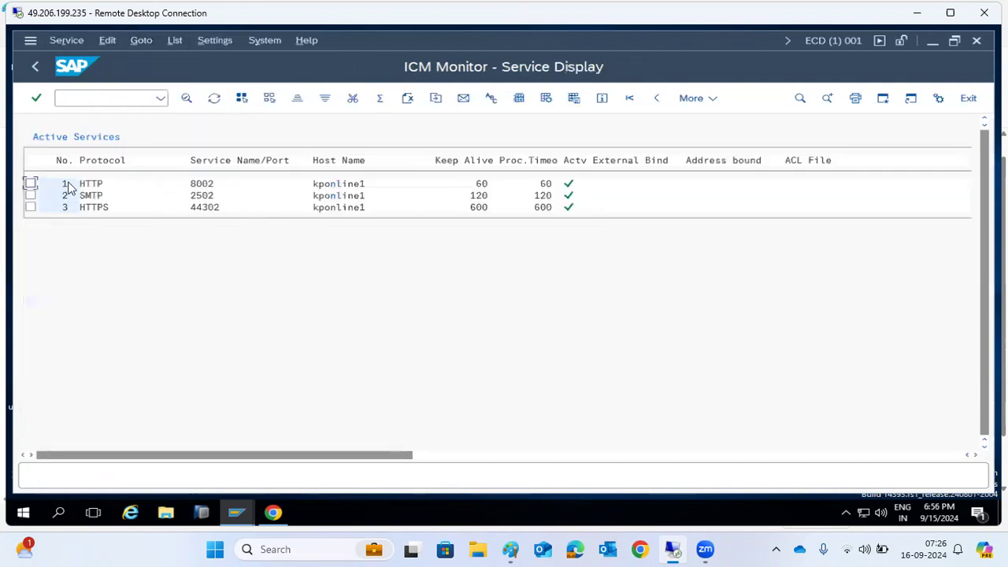
{"action": "left_click", "coordinate": [204, 184]}
Create an HTTP service on port 8080 with keep alive and maximum processing time of 15, accepting the restart warning.
{"action": "left_click", "coordinate": [66, 40]}
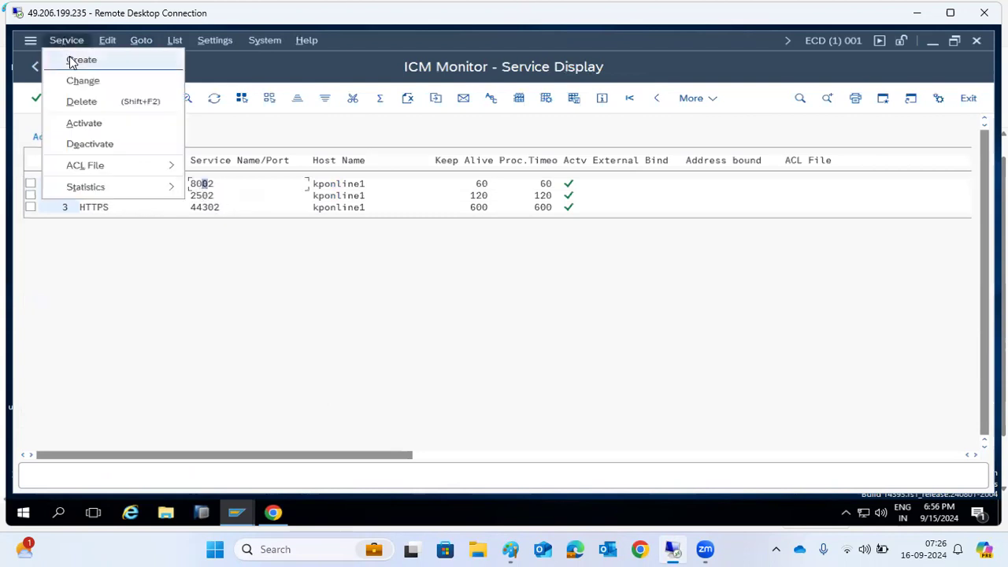
{"action": "left_click", "coordinate": [69, 56]}
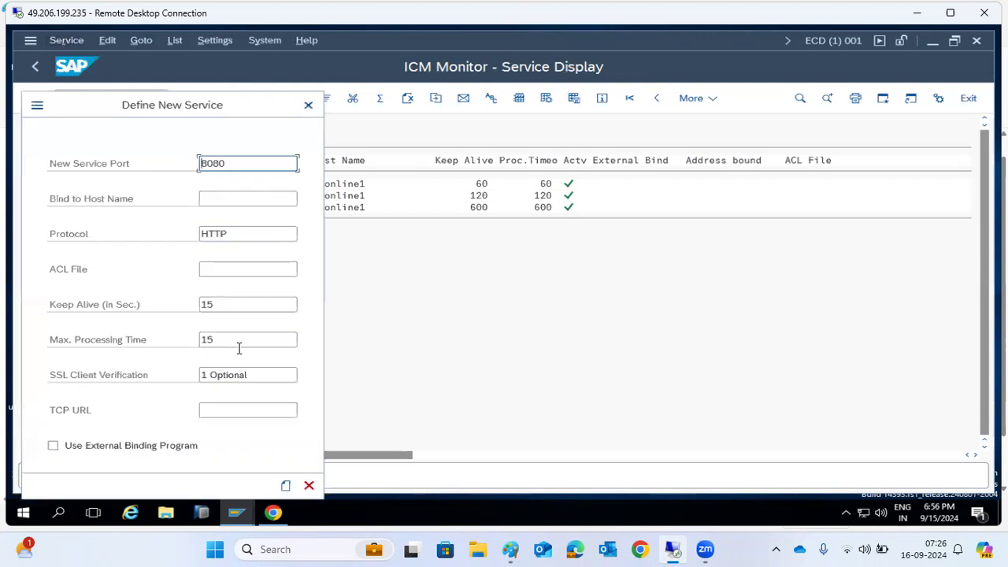
{"action": "left_click", "coordinate": [285, 486]}
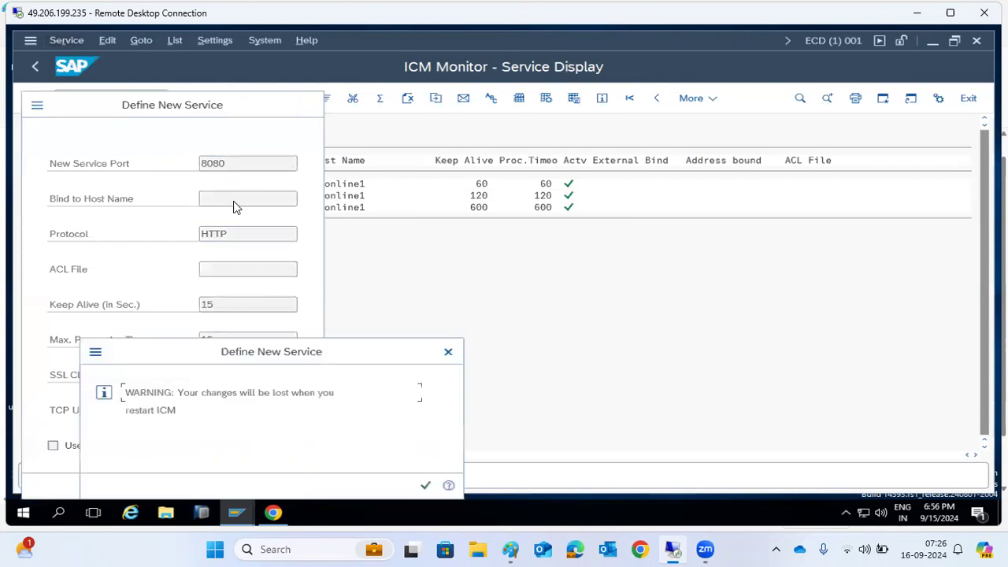
{"action": "left_click", "coordinate": [421, 484]}
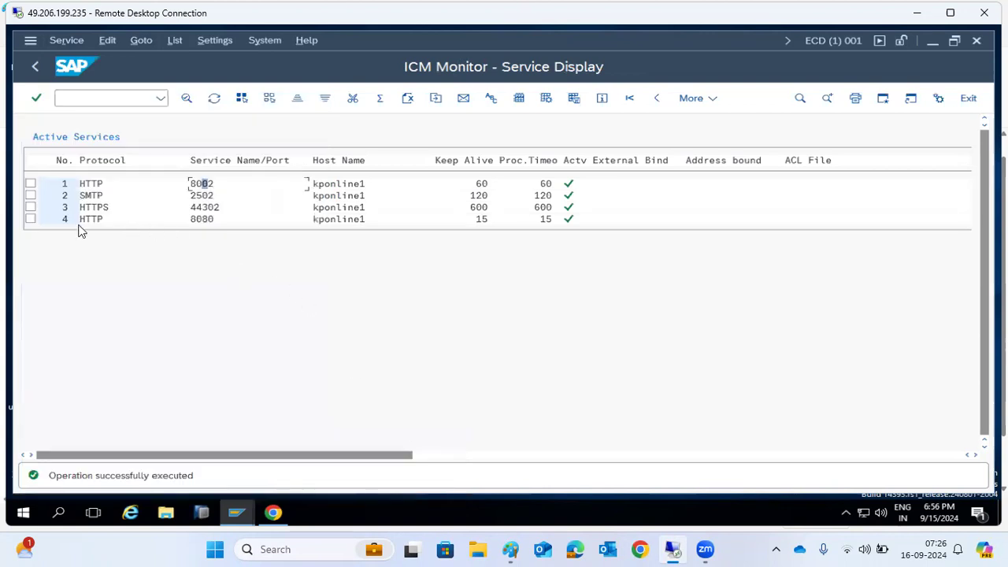
Delete the HTTP service on port 8080 from the active services and confirm the deletion.
{"action": "left_click", "coordinate": [30, 219]}
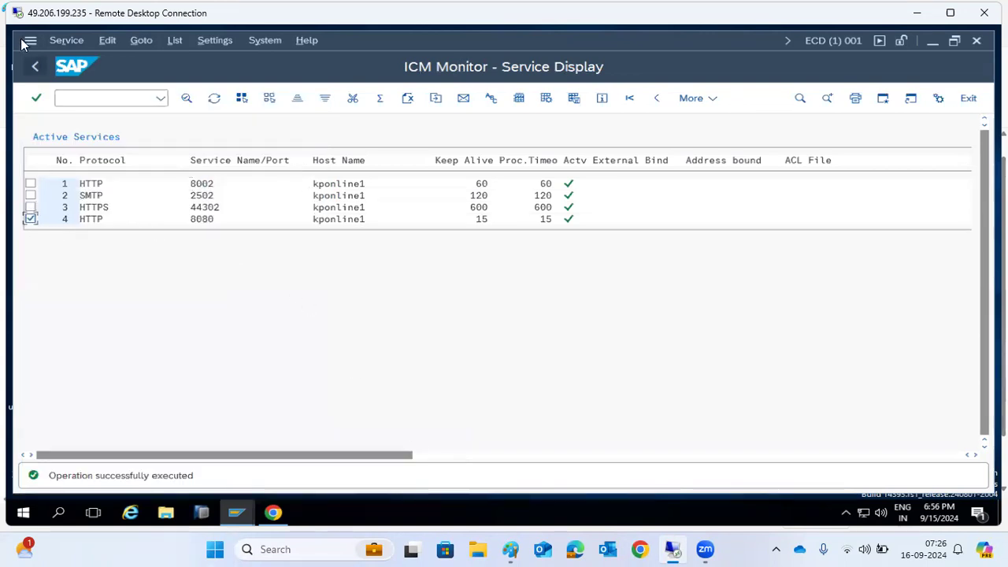
{"action": "left_click", "coordinate": [62, 43]}
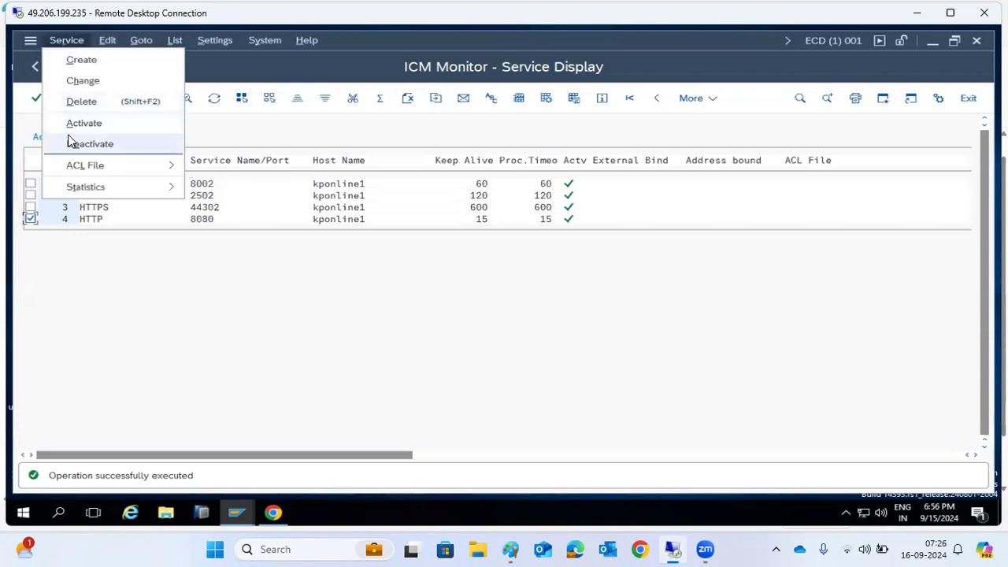
{"action": "left_click", "coordinate": [76, 110]}
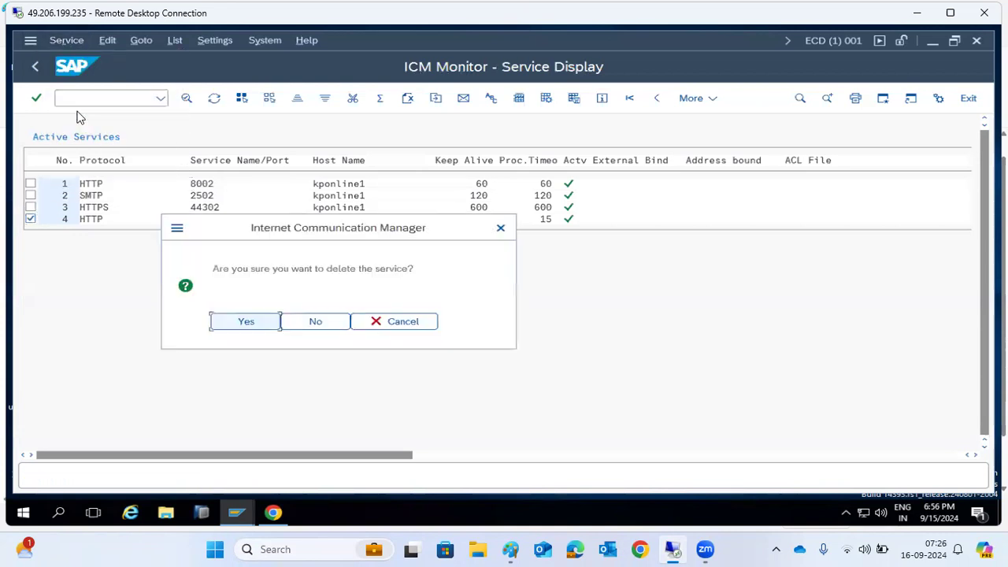
{"action": "left_click", "coordinate": [246, 326]}
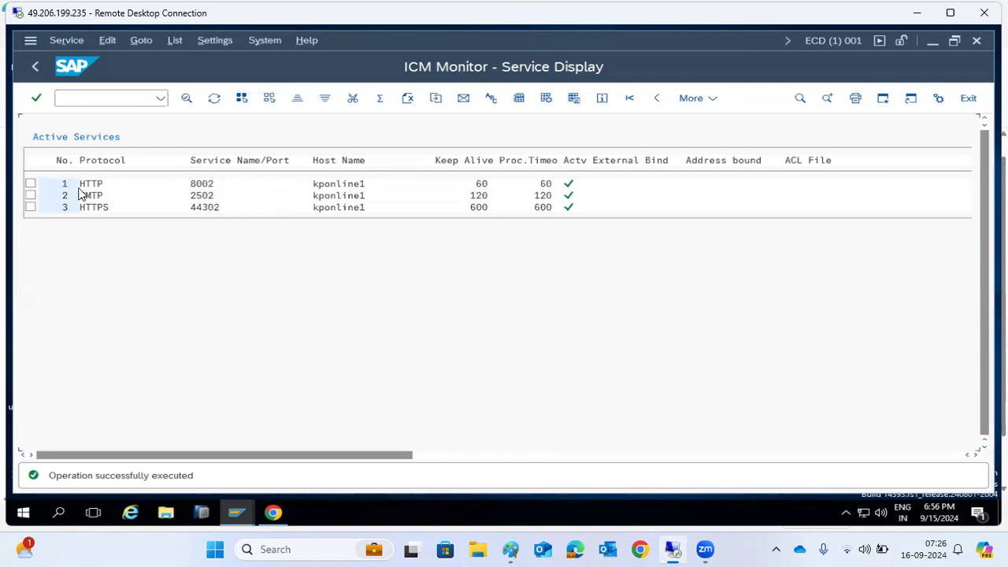
Switch to Chrome and highlight the host and port kponline1:8002 in the SAP logon page address.
{"action": "left_click", "coordinate": [272, 513]}
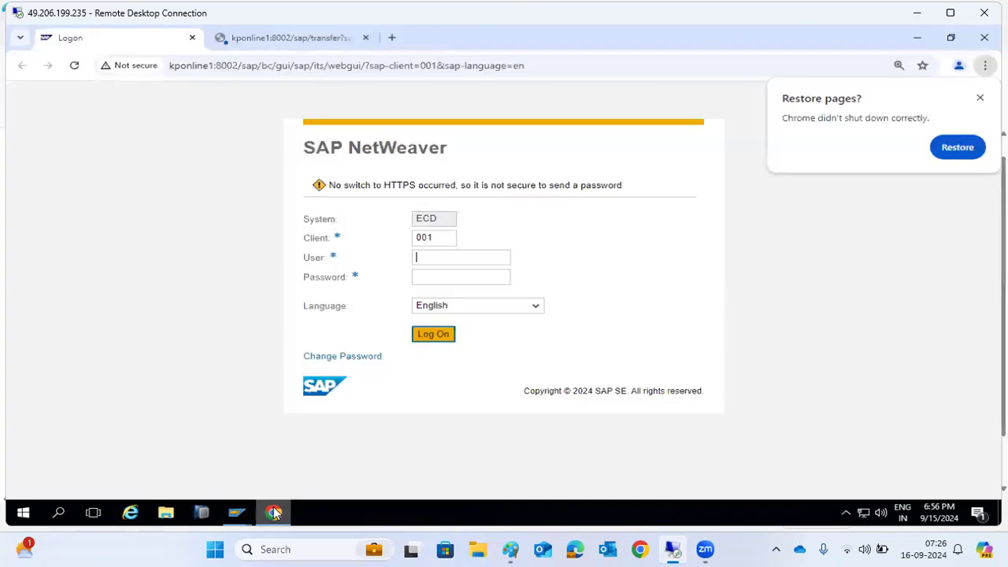
{"action": "left_click_drag", "start_coordinate": [239, 66], "coordinate": [168, 67]}
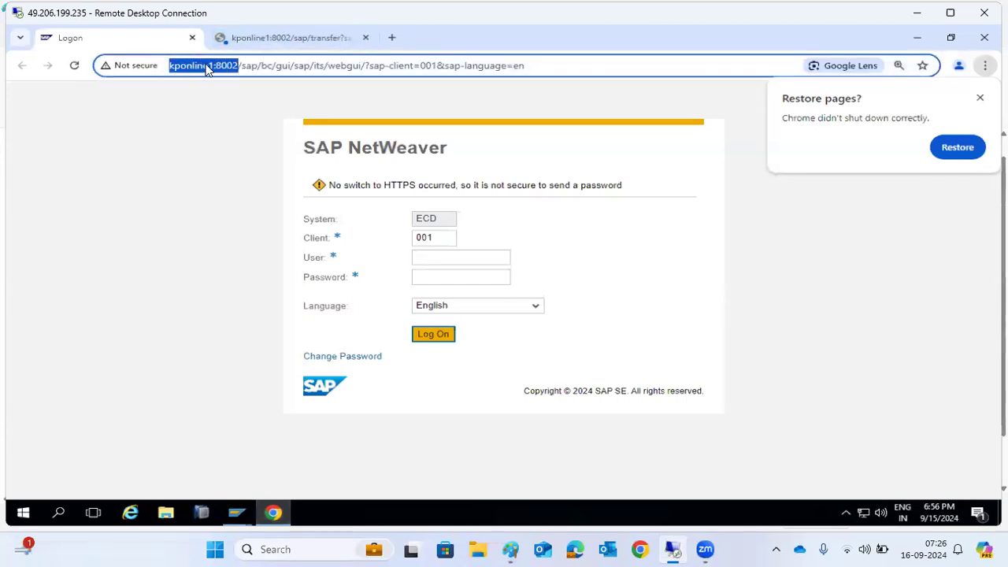
Search for irctc in a new browser tab and open the IRCTC Next Generation eTicketing System site, dismissing the Teams notification.
{"action": "left_click", "coordinate": [391, 37]}
{"action": "type", "text": "irctc"}
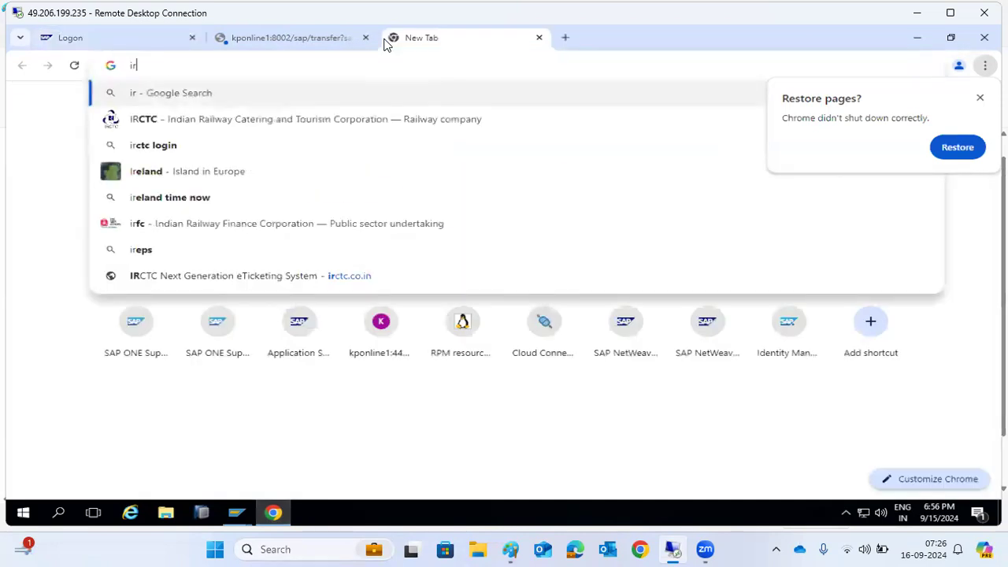
{"action": "left_click", "coordinate": [110, 122]}
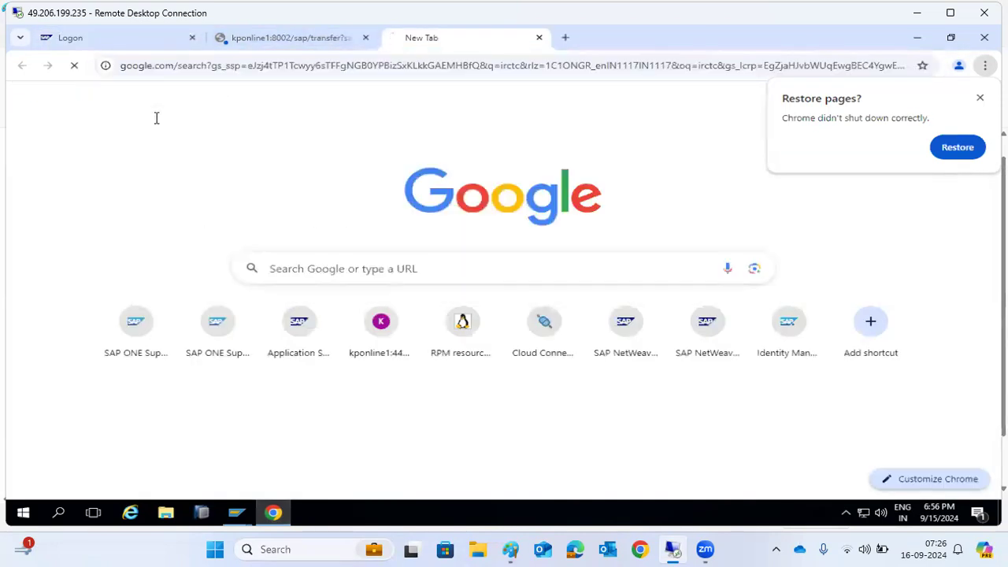
{"action": "left_click", "coordinate": [193, 228]}
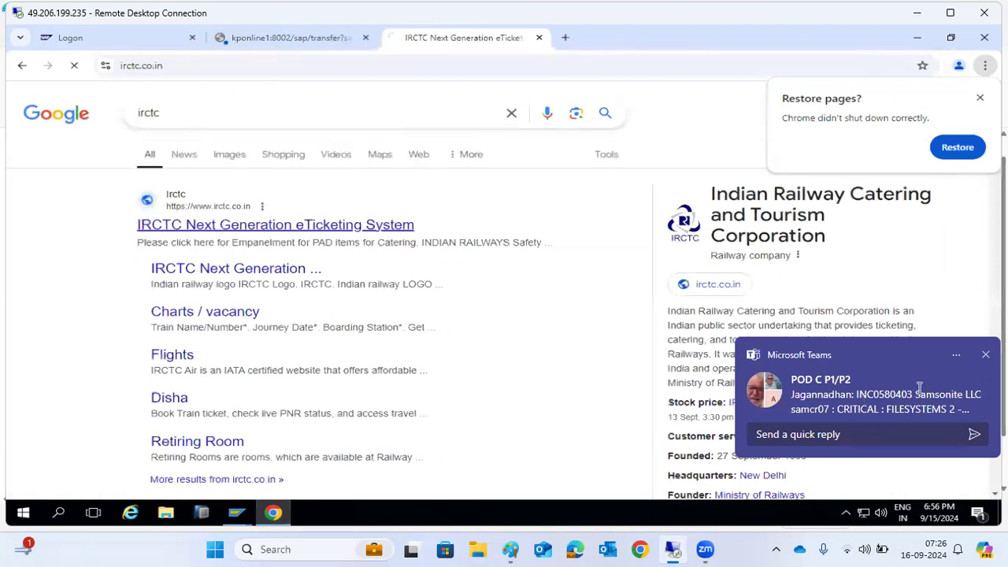
{"action": "left_click", "coordinate": [985, 356]}
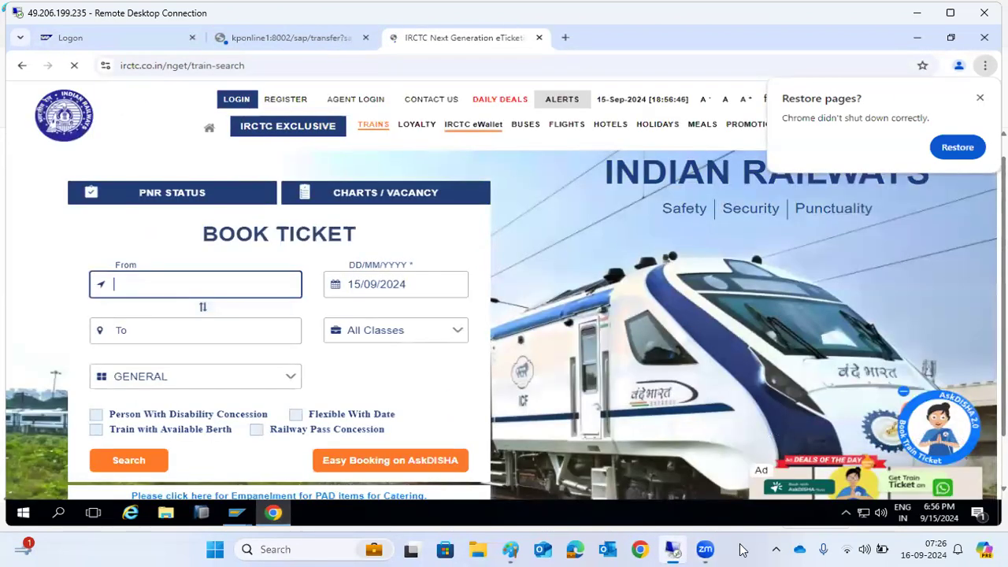
{"action": "mouse_move", "coordinate": [704, 548]}
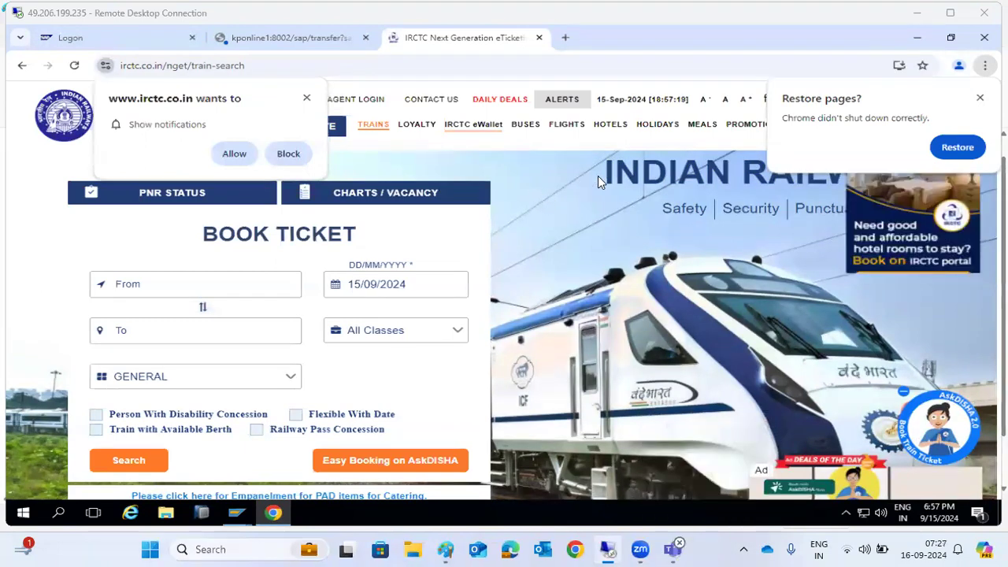
{"action": "left_click", "coordinate": [161, 65]}
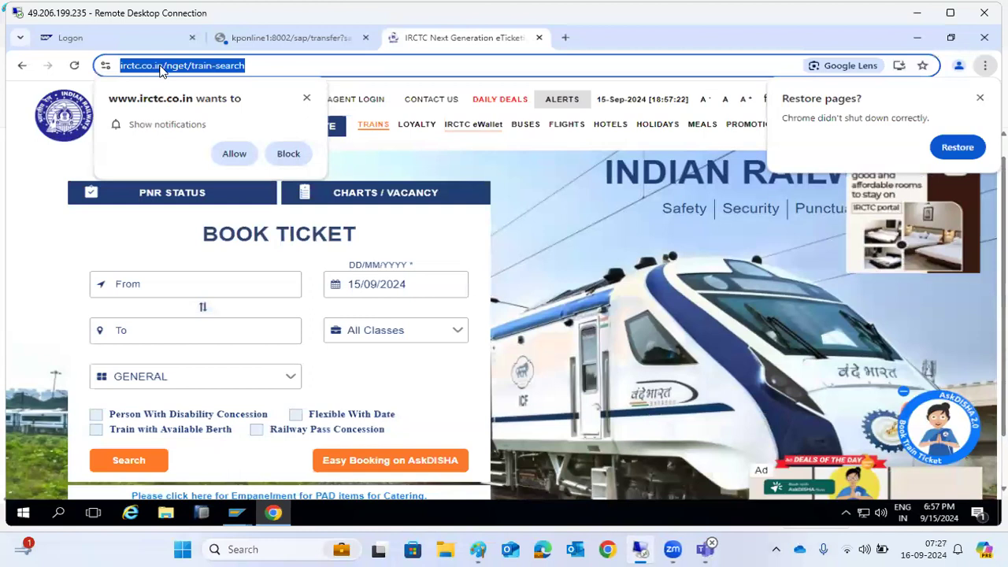
{"action": "left_click", "coordinate": [160, 65]}
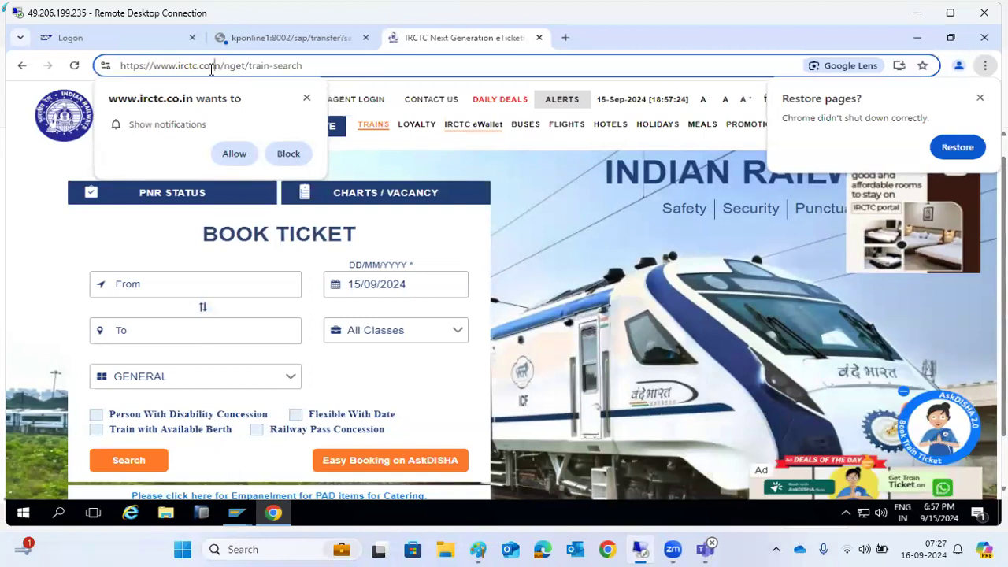
{"action": "left_click_drag", "start_coordinate": [156, 66], "coordinate": [216, 68]}
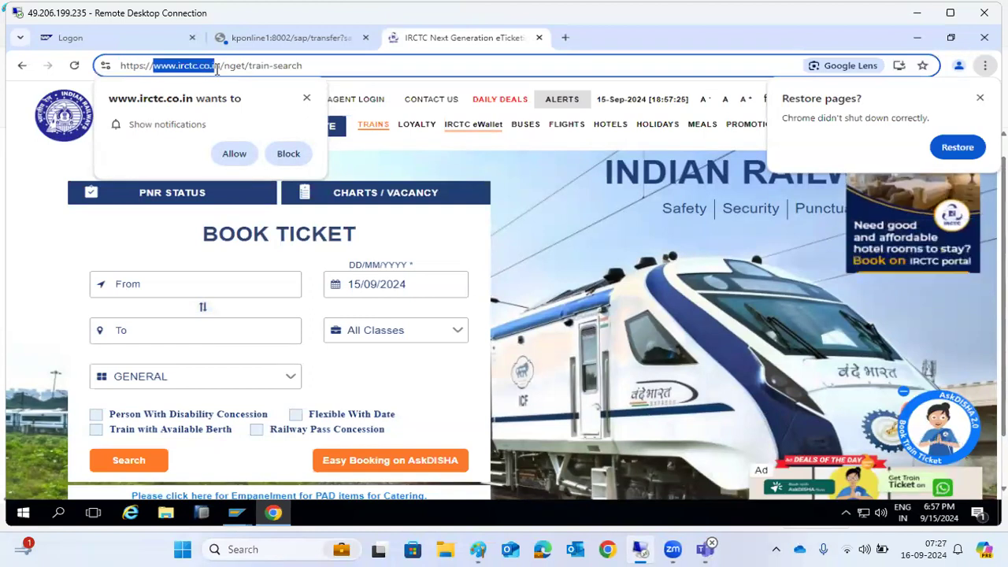
{"action": "left_click", "coordinate": [236, 153]}
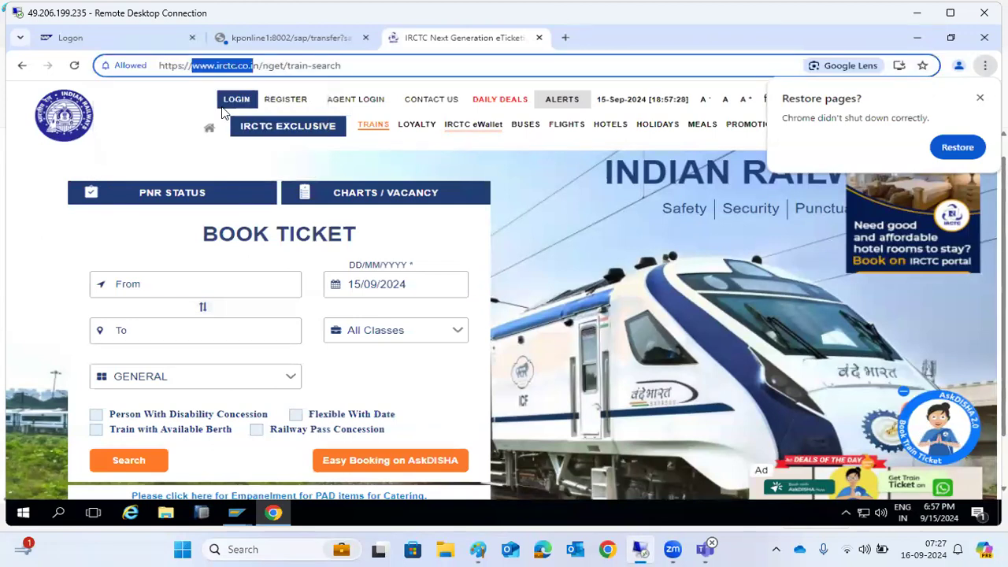
{"action": "left_click", "coordinate": [219, 67]}
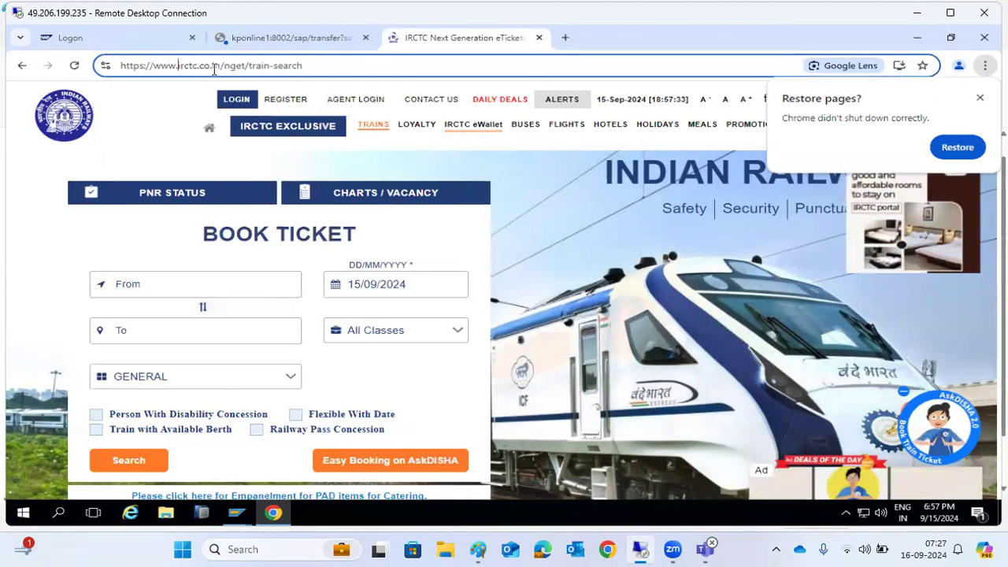
{"action": "left_click_drag", "start_coordinate": [176, 67], "coordinate": [221, 69]}
{"action": "left_click", "coordinate": [220, 68]}
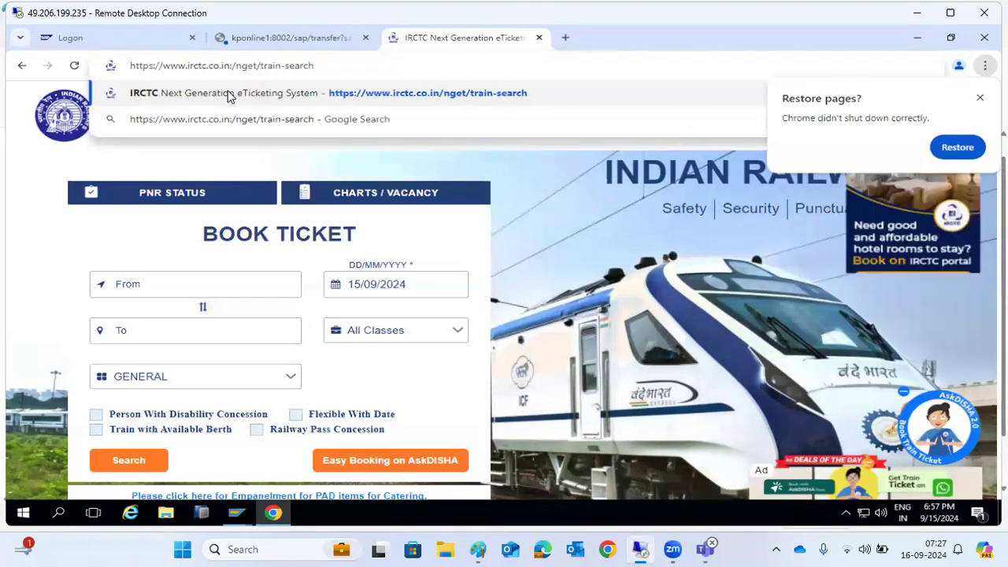
{"action": "type", "text": ":443"}
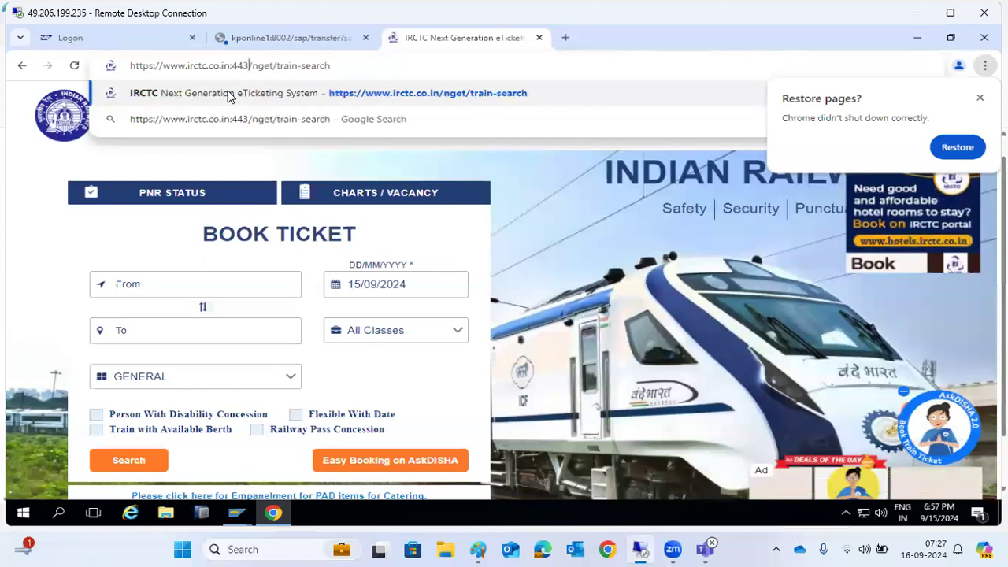
{"action": "left_click", "coordinate": [229, 95]}
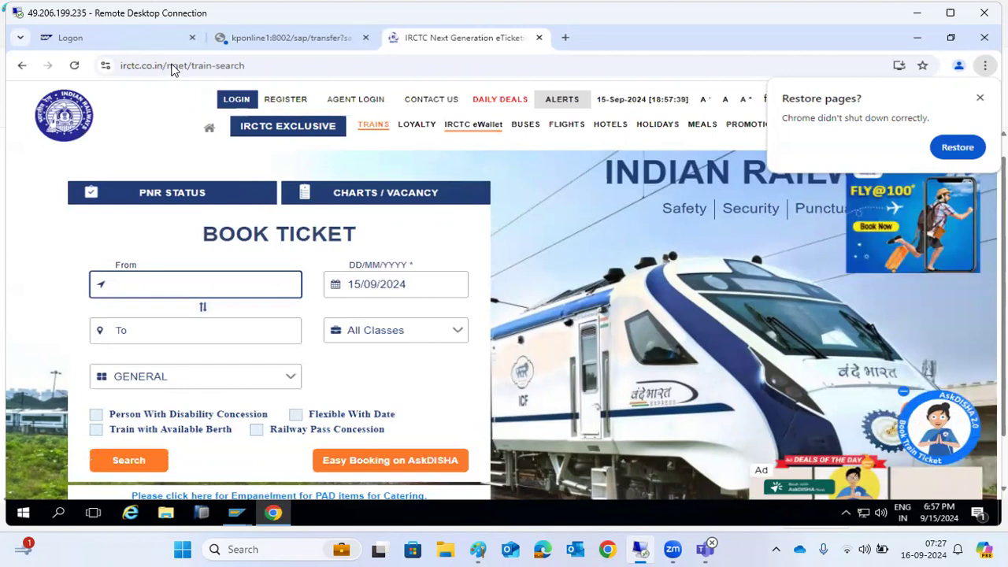
Return to the SAP NetWeaver logon page, remove port 8002 from its kponline1 address and load the resulting URL.
{"action": "left_click", "coordinate": [235, 41]}
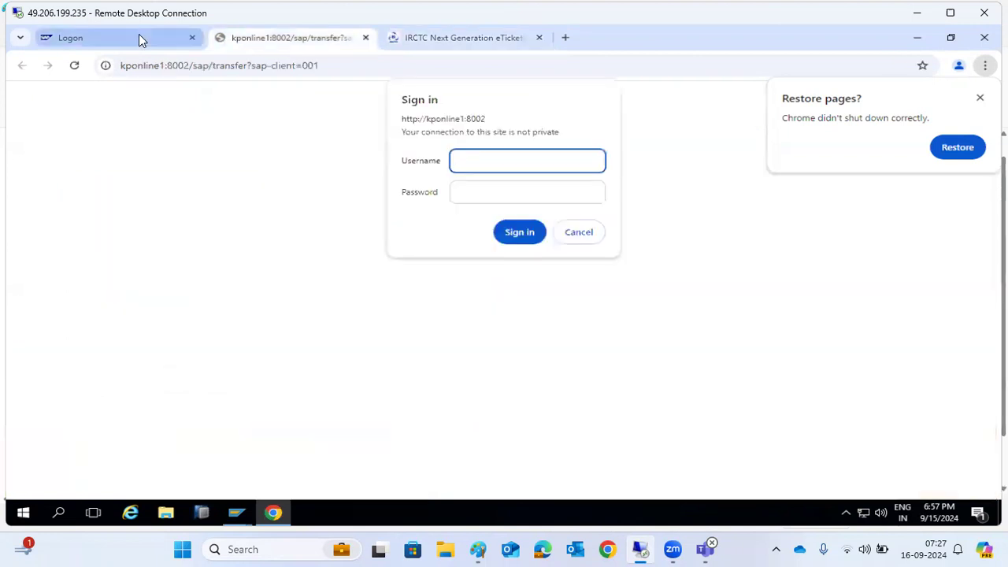
{"action": "left_click", "coordinate": [140, 40]}
{"action": "left_click", "coordinate": [199, 69]}
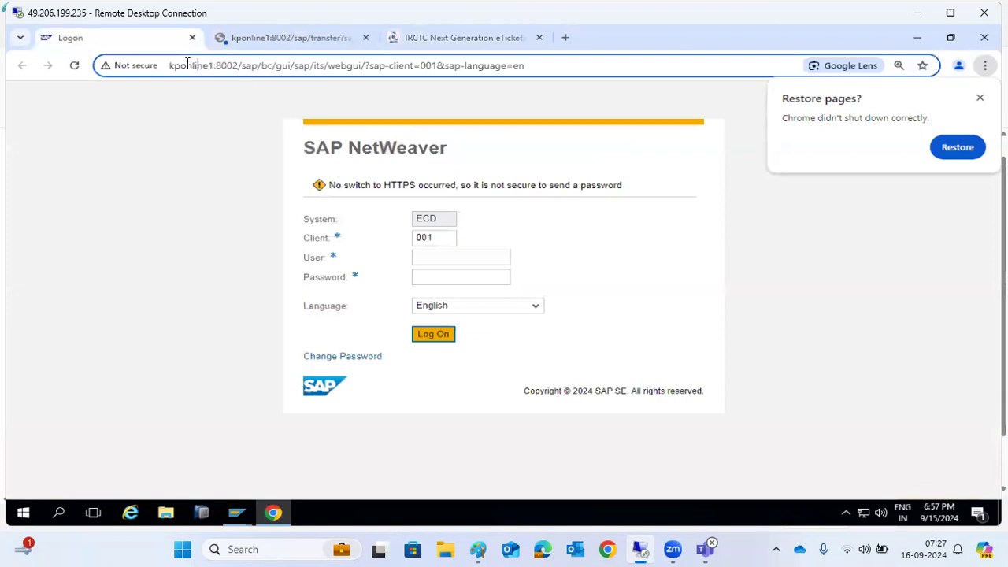
{"action": "left_click_drag", "start_coordinate": [180, 67], "coordinate": [234, 67]}
{"action": "left_click", "coordinate": [234, 67]}
{"action": "key", "text": "Right"}
{"action": "key", "text": "BackSpace"}
{"action": "key", "text": "BackSpace"}
{"action": "key", "text": "BackSpace"}
{"action": "key", "text": "BackSpace"}
{"action": "key", "text": "BackSpace"}
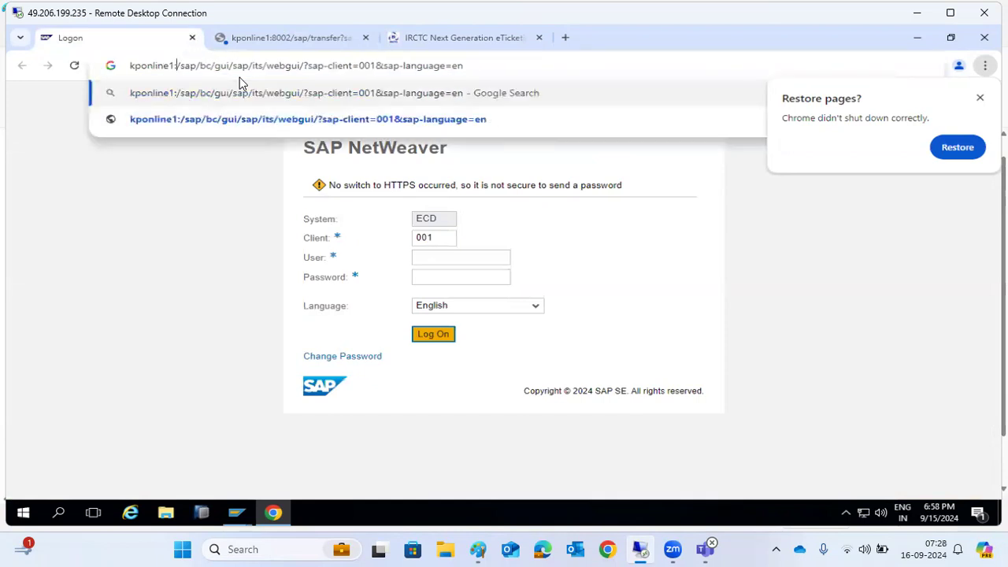
{"action": "key", "text": "Return"}
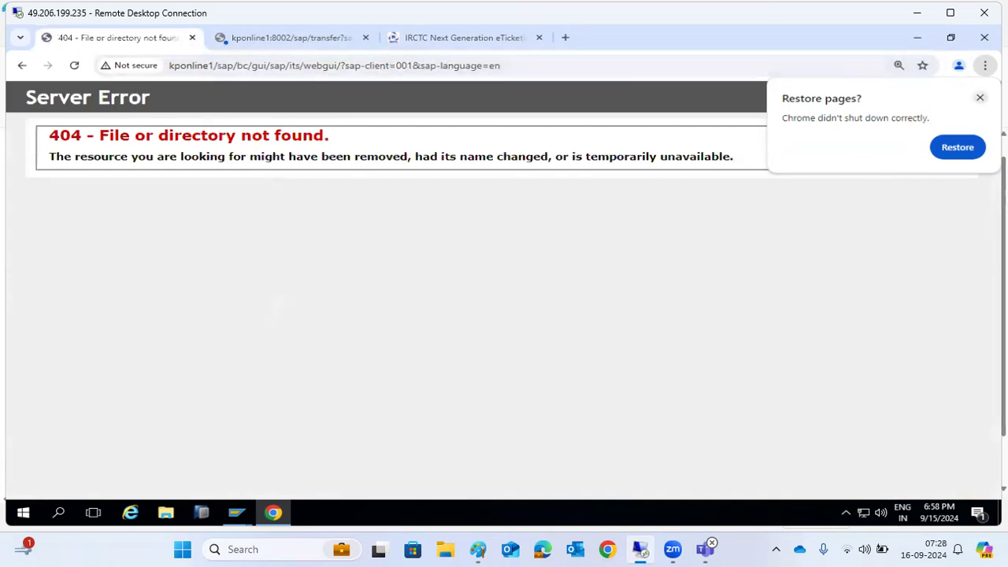
{"action": "double_click", "coordinate": [174, 68]}
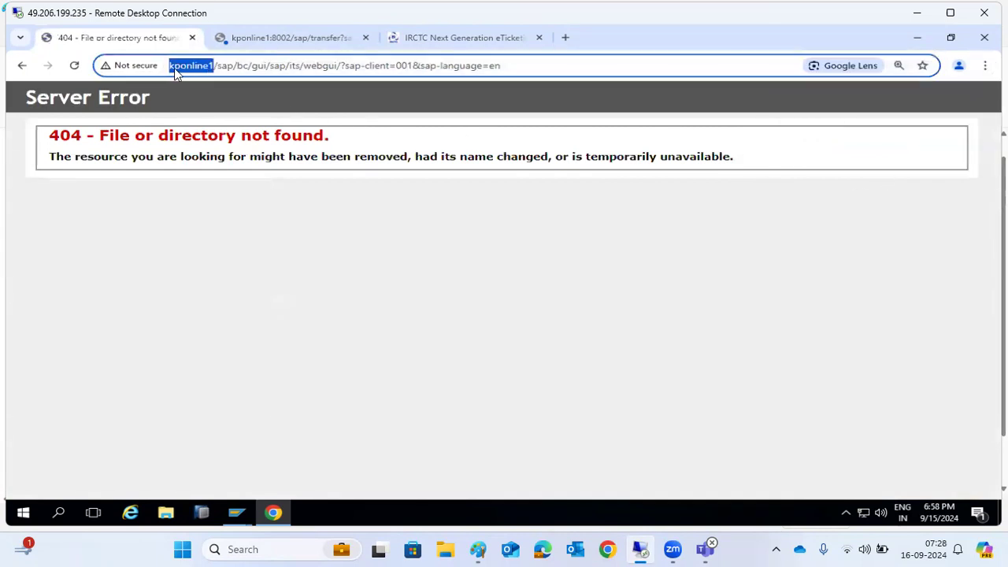
{"action": "left_click", "coordinate": [172, 68]}
{"action": "type", "text": "https"}
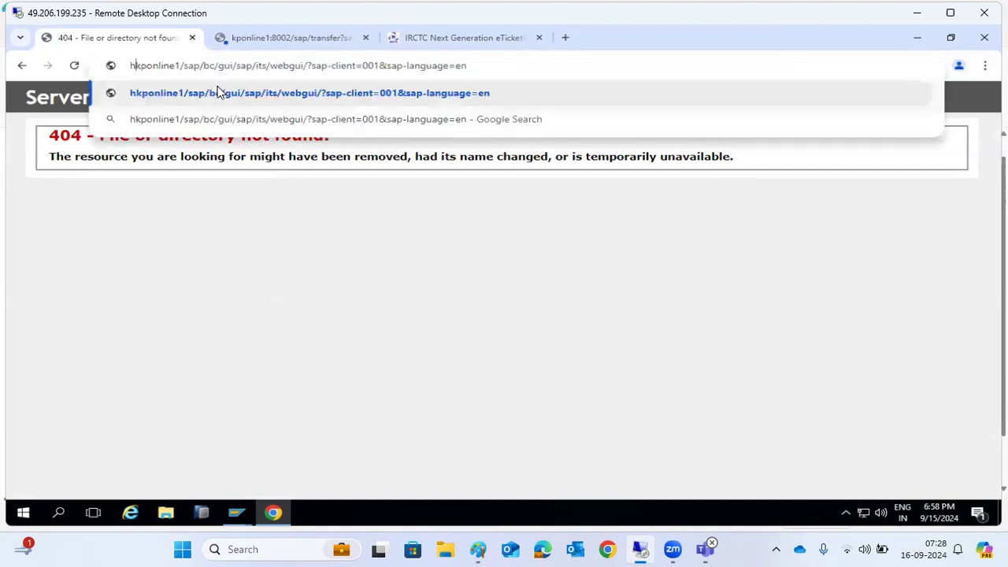
{"action": "type", "text": "://"}
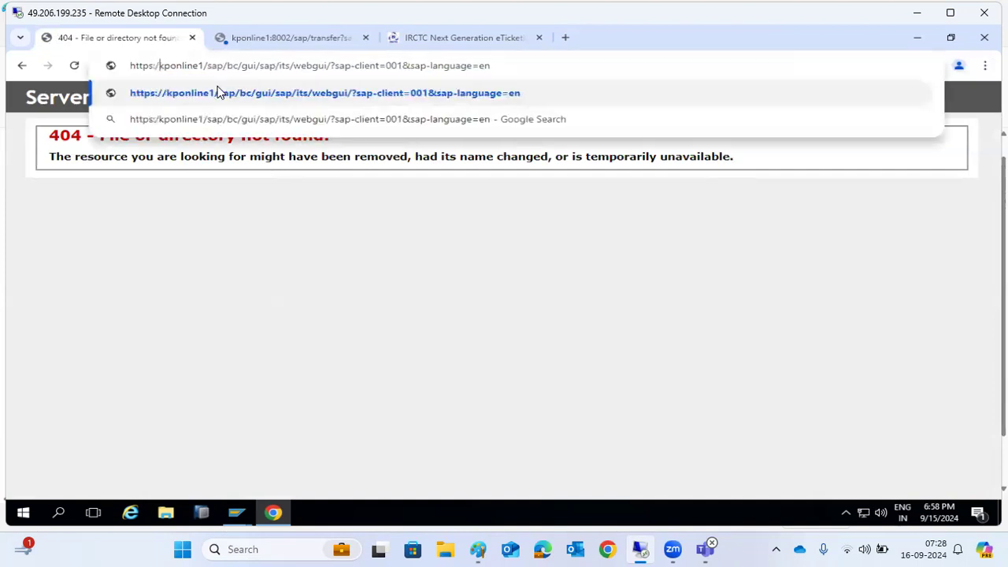
{"action": "key", "text": "Return"}
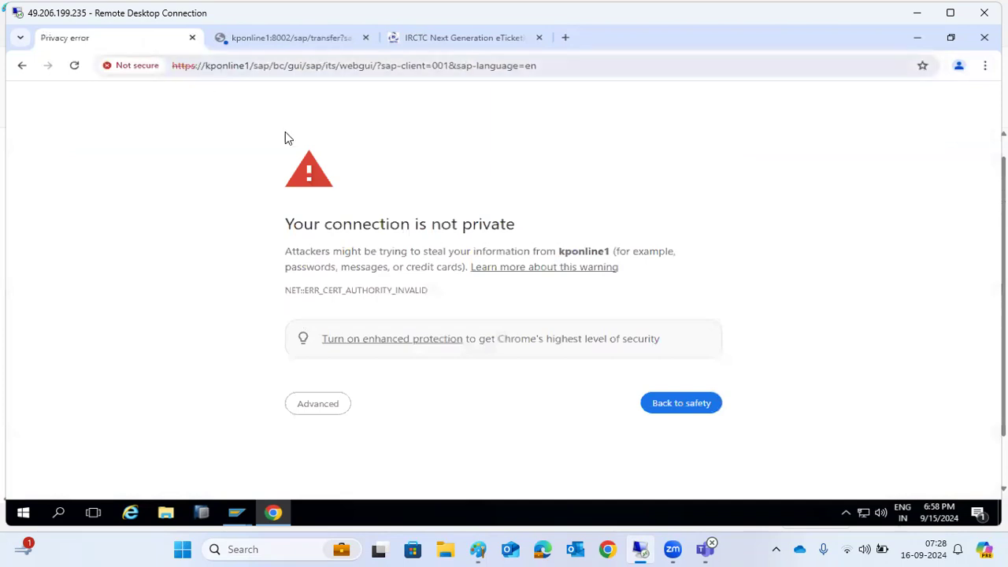
{"action": "left_click", "coordinate": [318, 403]}
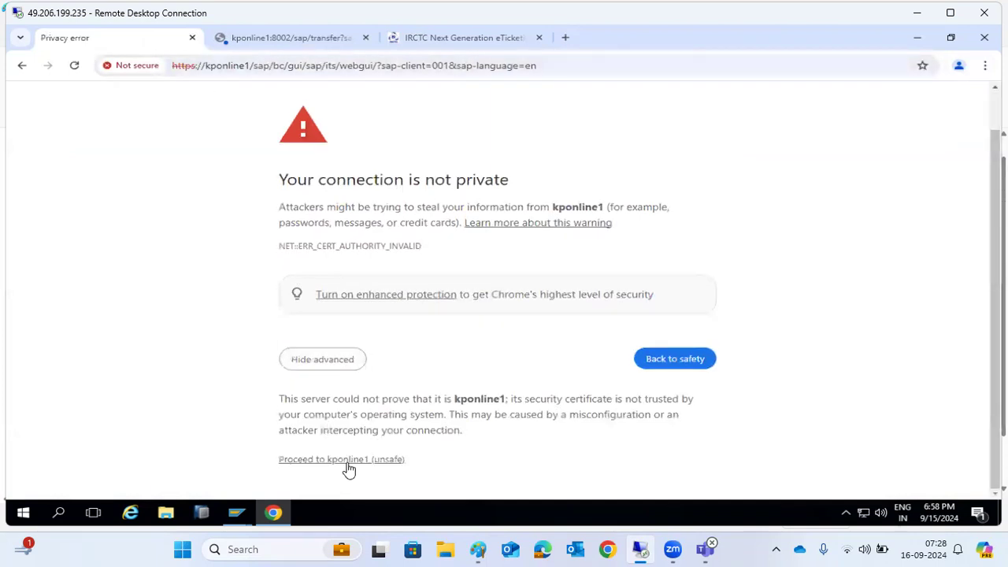
{"action": "left_click", "coordinate": [348, 469]}
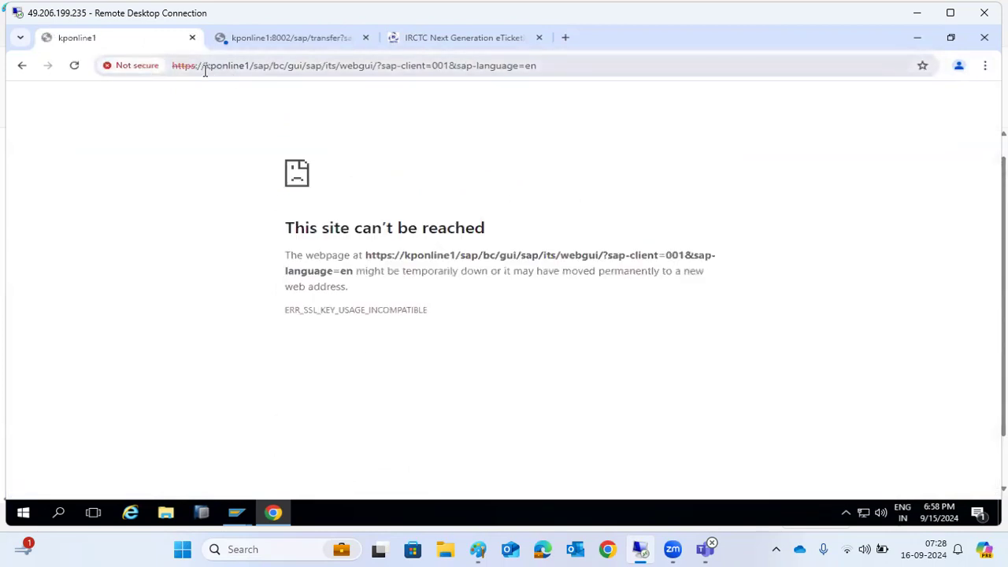
Add port :44302 after kponline1 in the https webgui address, load it and expand the privacy warning's advanced details.
{"action": "left_click_drag", "start_coordinate": [253, 66], "coordinate": [398, 69]}
{"action": "left_click", "coordinate": [251, 67]}
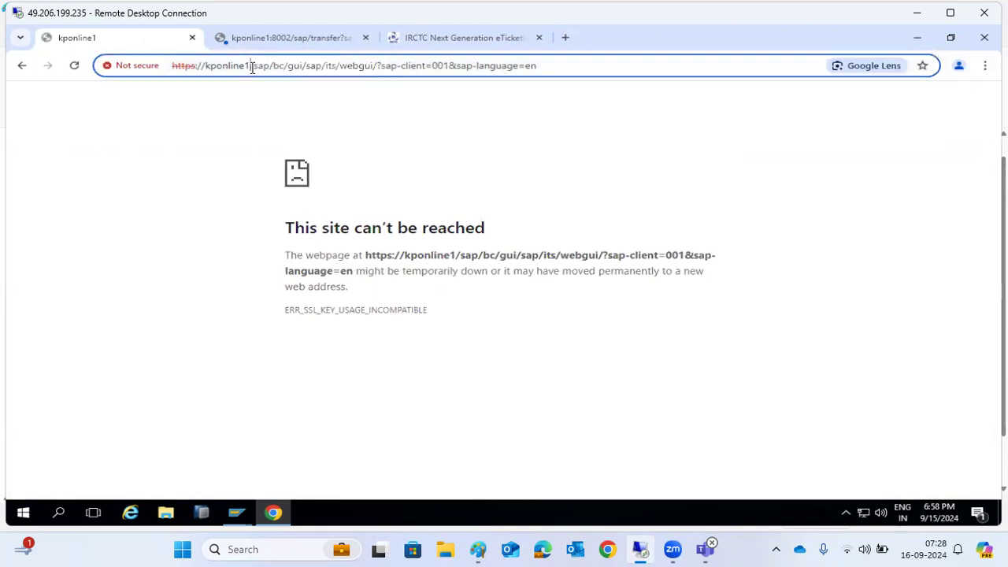
{"action": "type", "text": ":4430"}
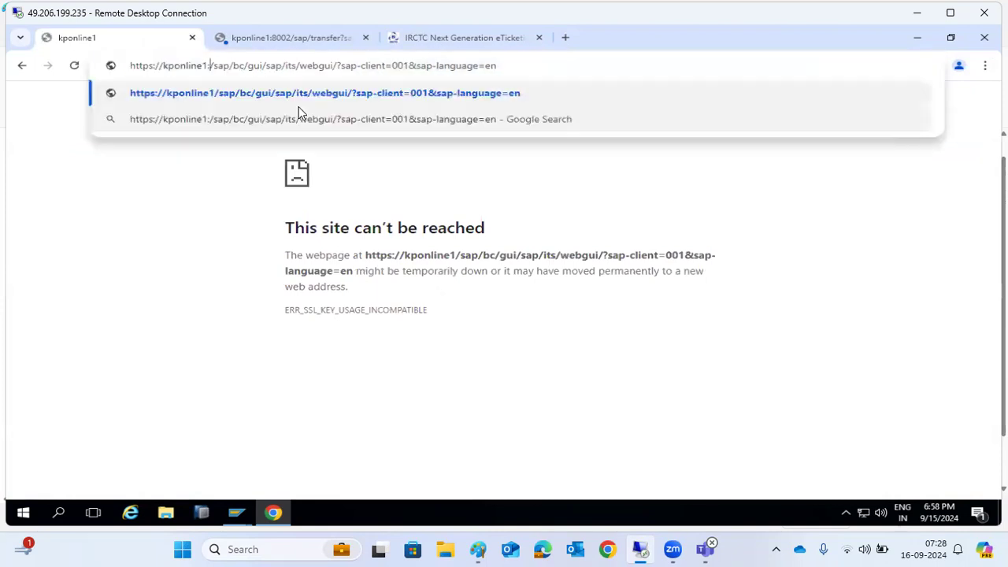
{"action": "type", "text": "2"}
{"action": "key", "text": "Return"}
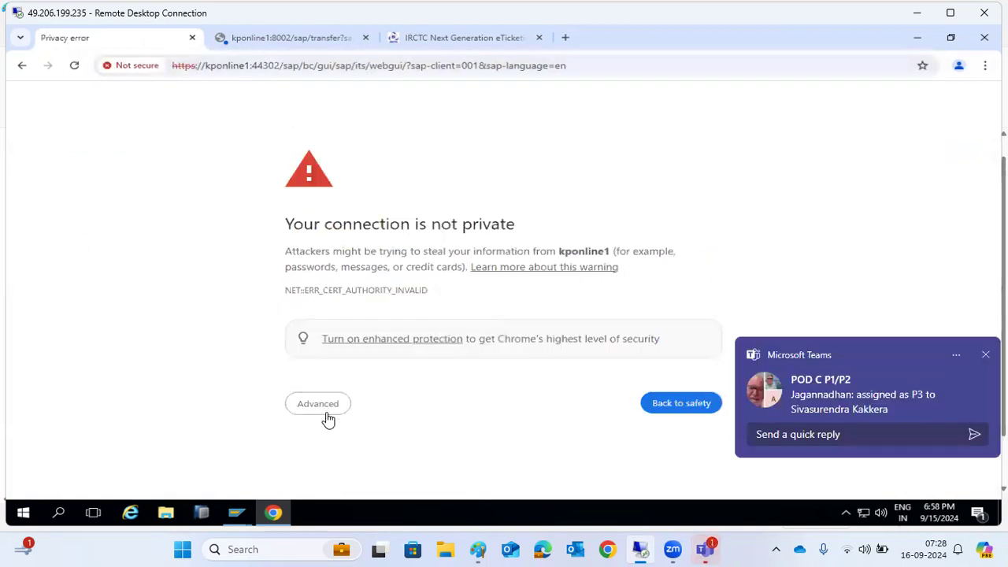
{"action": "left_click", "coordinate": [350, 411]}
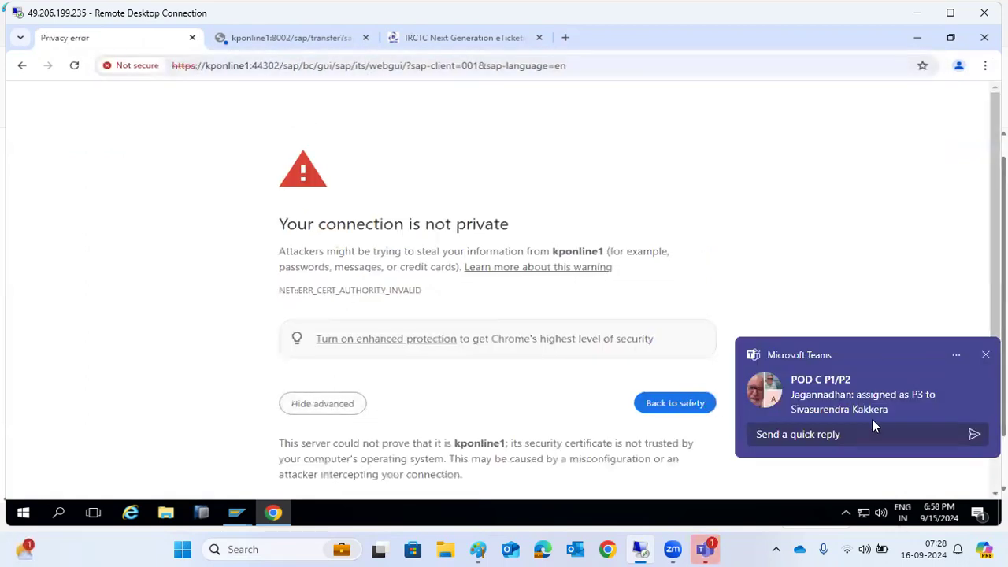
Open the chat behind the Teams notification and close the Teams window.
{"action": "left_click", "coordinate": [956, 355]}
{"action": "left_click", "coordinate": [819, 395]}
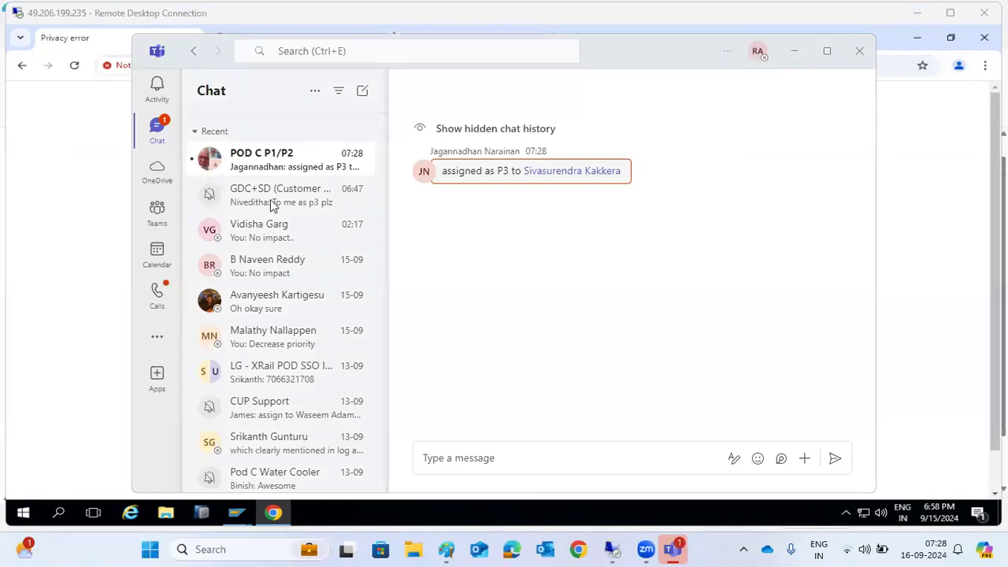
{"action": "key", "text": "alt+F4"}
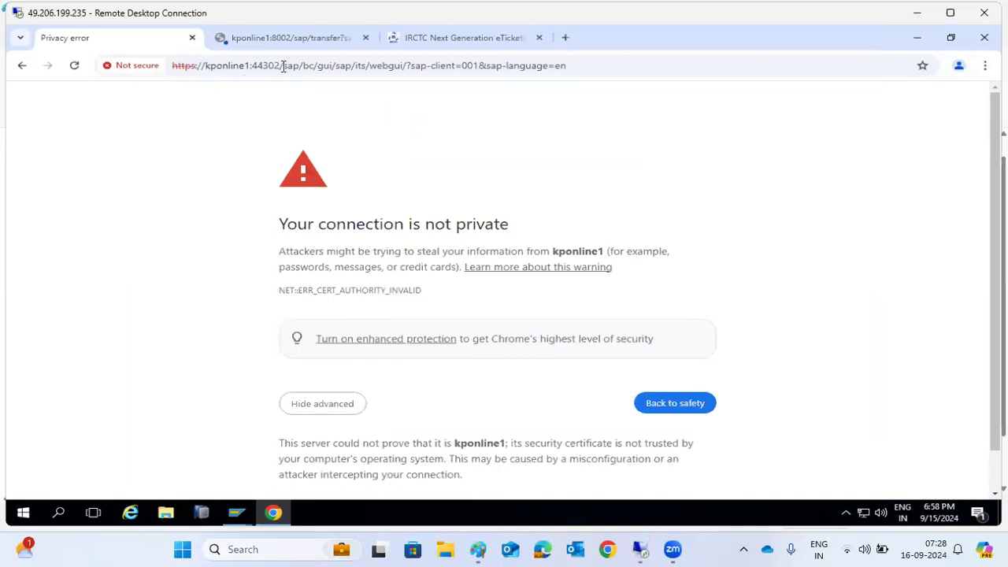
Highlight the service path sap/bc/gui/sap/its/webgui/ in the kponline1:44302 address.
{"action": "left_click", "coordinate": [284, 67]}
{"action": "left_click", "coordinate": [285, 66]}
{"action": "left_click_drag", "start_coordinate": [284, 67], "coordinate": [422, 73]}
Switch to SAP, start transaction /nsicf, run the selection for hierarchy type SERVICE and expand default_host.
{"action": "left_click", "coordinate": [243, 516]}
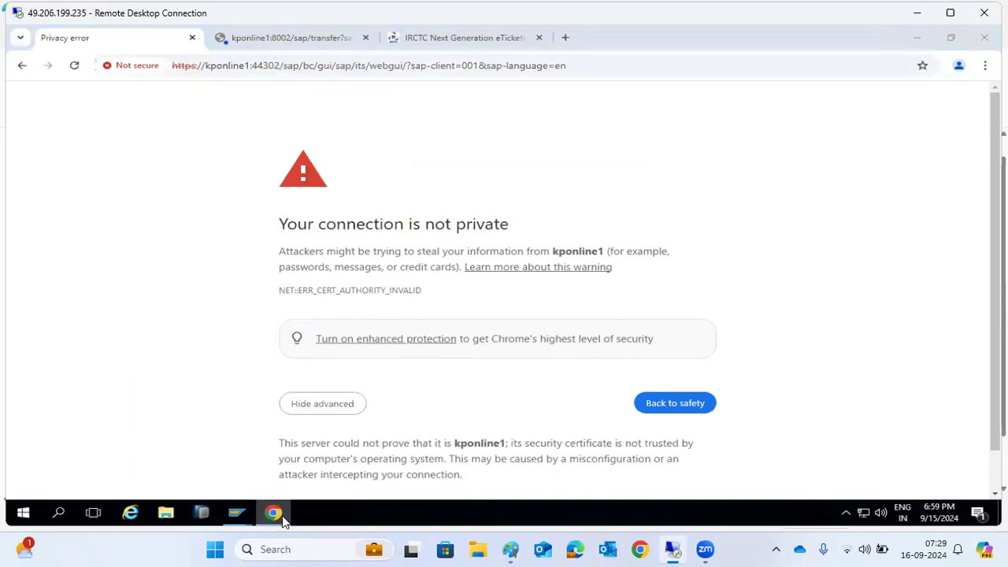
{"action": "left_click", "coordinate": [98, 98]}
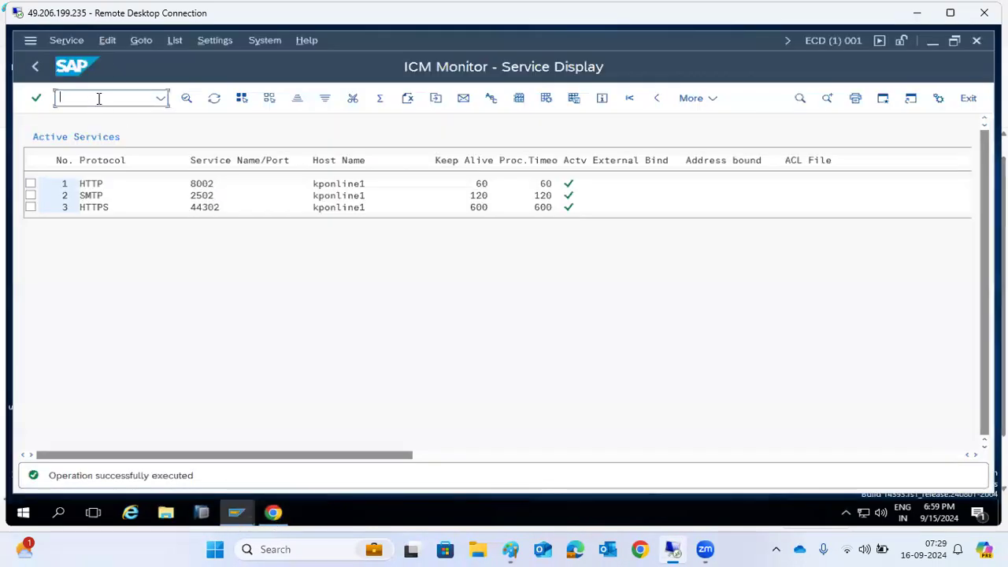
{"action": "type", "text": "/nsicf"}
{"action": "key", "text": "Return"}
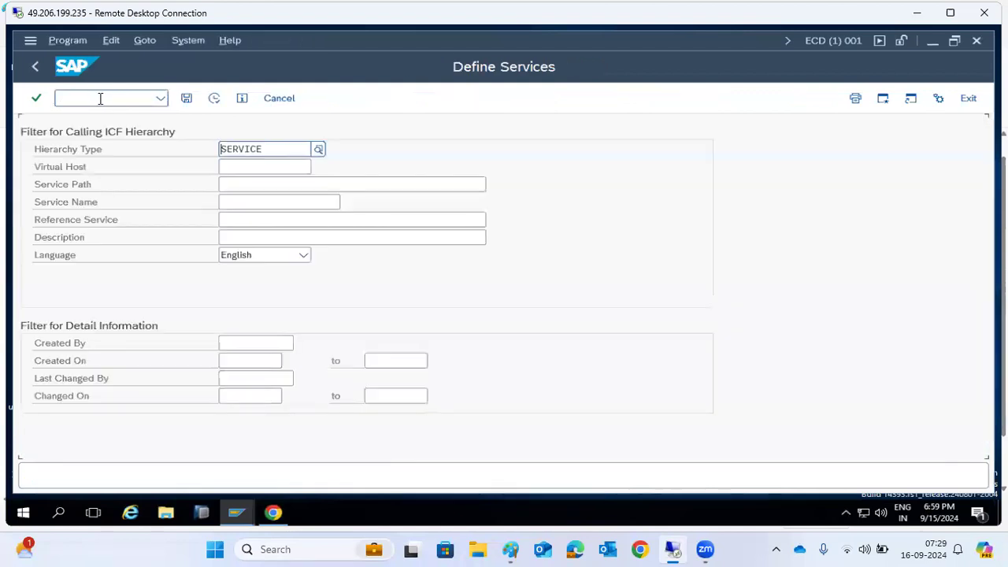
{"action": "left_click", "coordinate": [247, 204]}
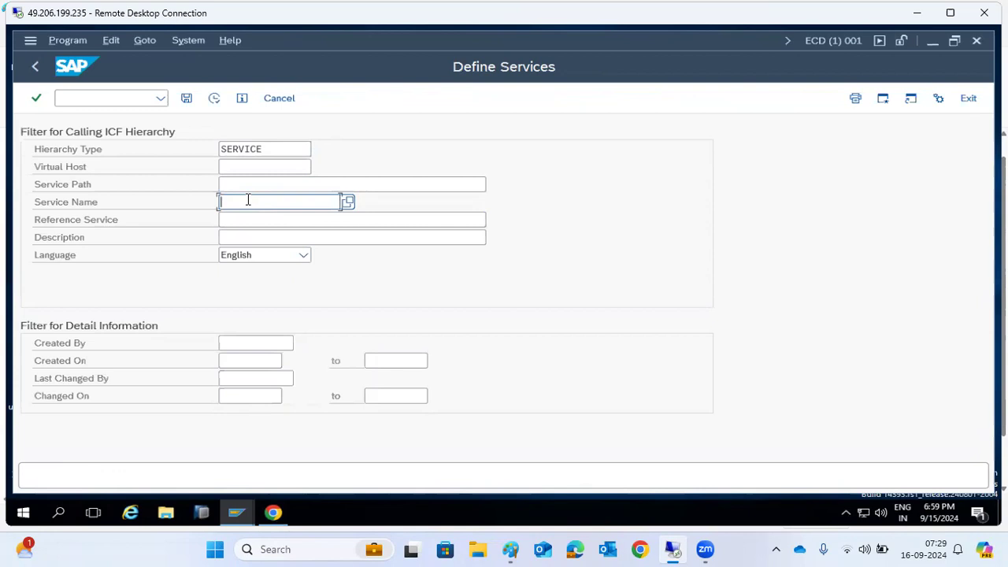
{"action": "left_click", "coordinate": [216, 100]}
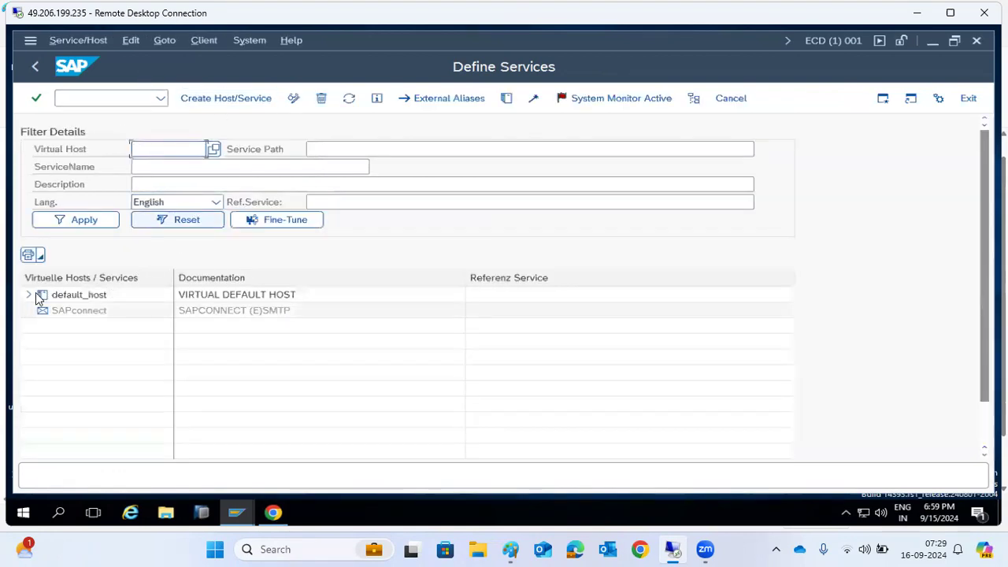
{"action": "left_click", "coordinate": [30, 294]}
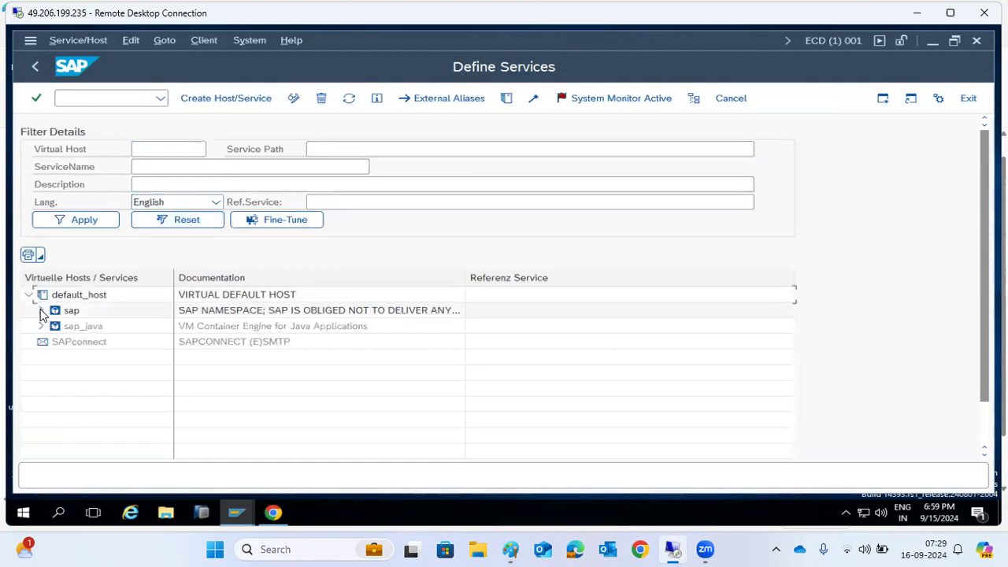
{"action": "left_click", "coordinate": [267, 516]}
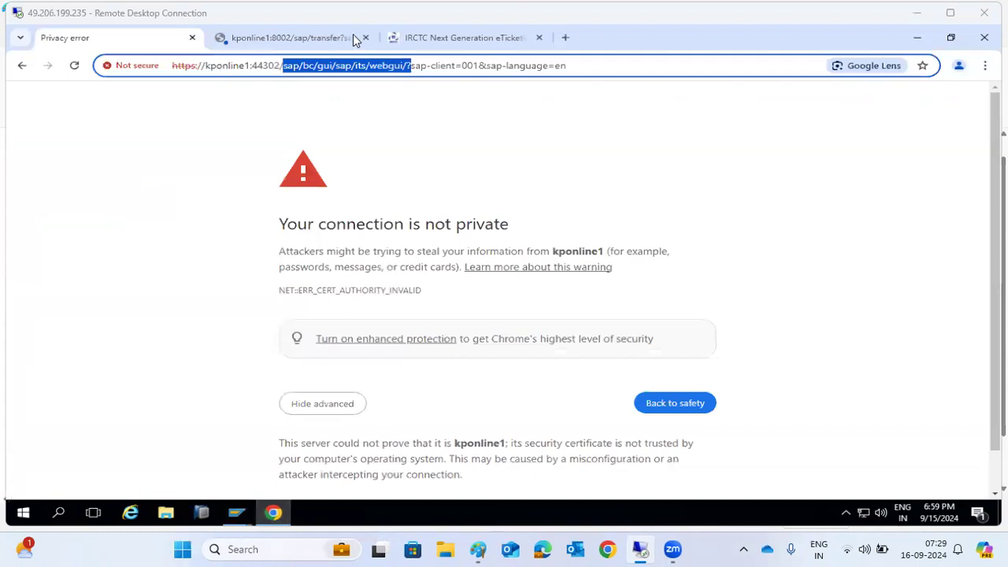
{"action": "left_click", "coordinate": [423, 35]}
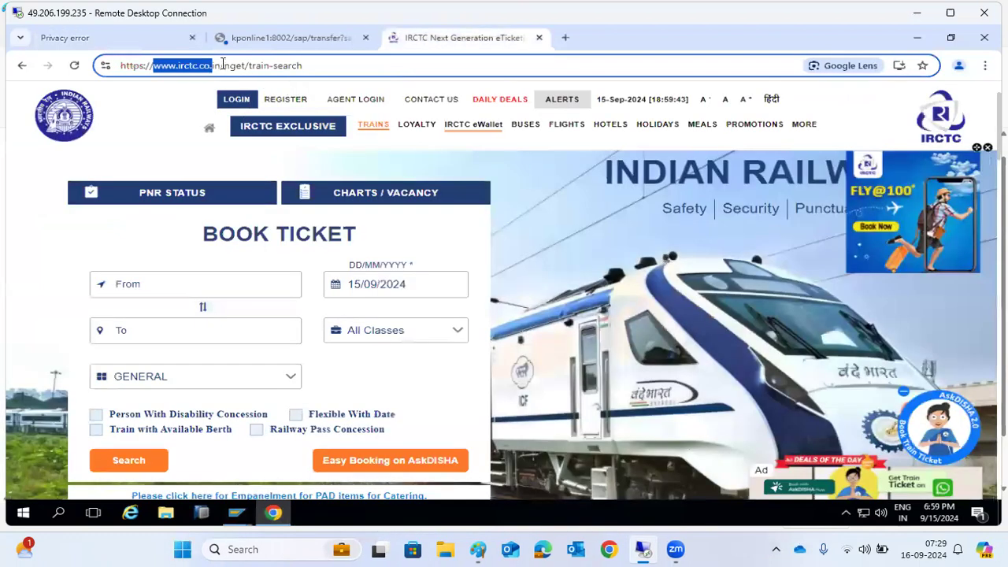
{"action": "left_click_drag", "start_coordinate": [222, 66], "coordinate": [120, 67]}
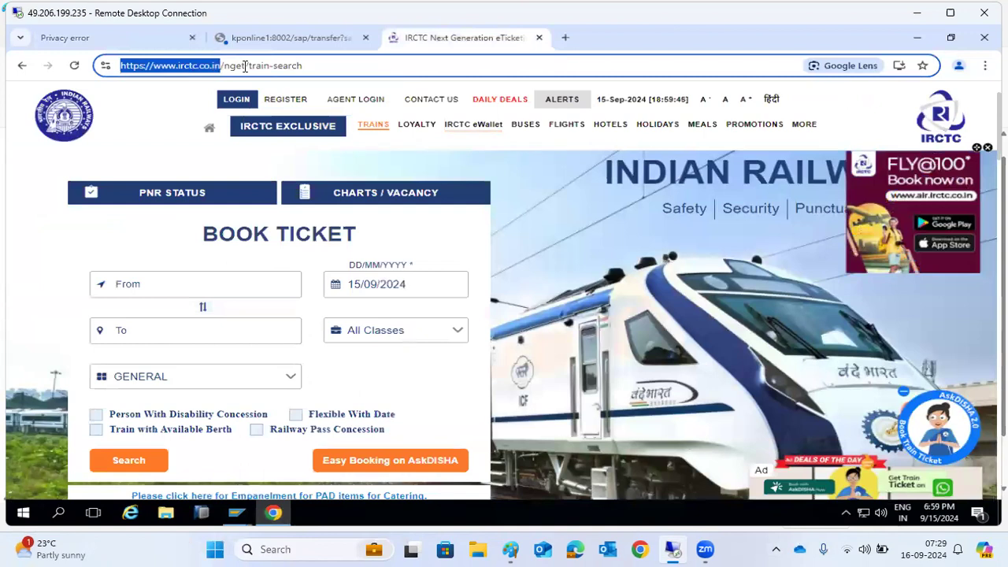
{"action": "left_click_drag", "start_coordinate": [249, 66], "coordinate": [323, 68]}
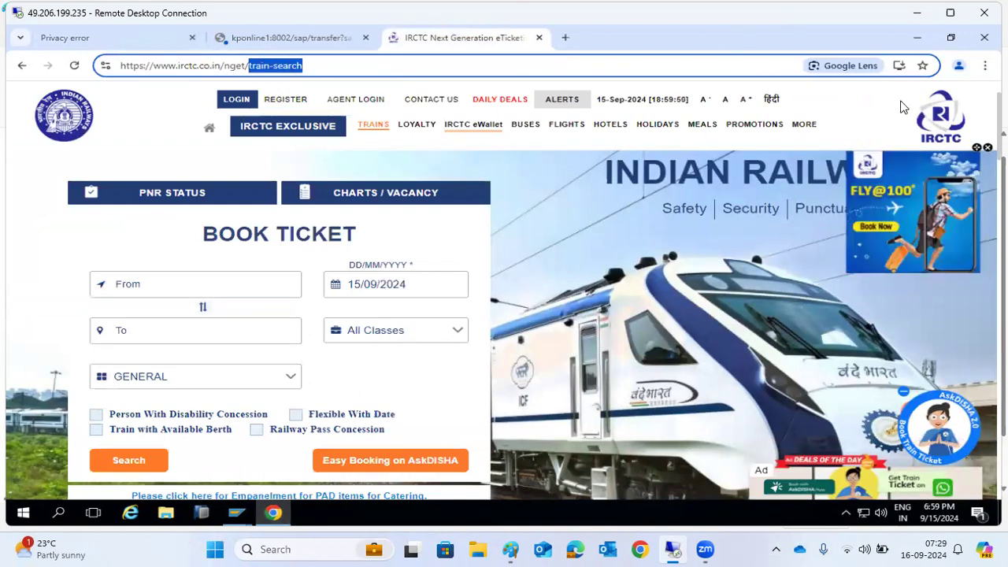
Return to Define Services in SAP and try to activate the SAPconnect SMTP host, confirming with the hierarchy Yes option.
{"action": "left_click", "coordinate": [915, 39]}
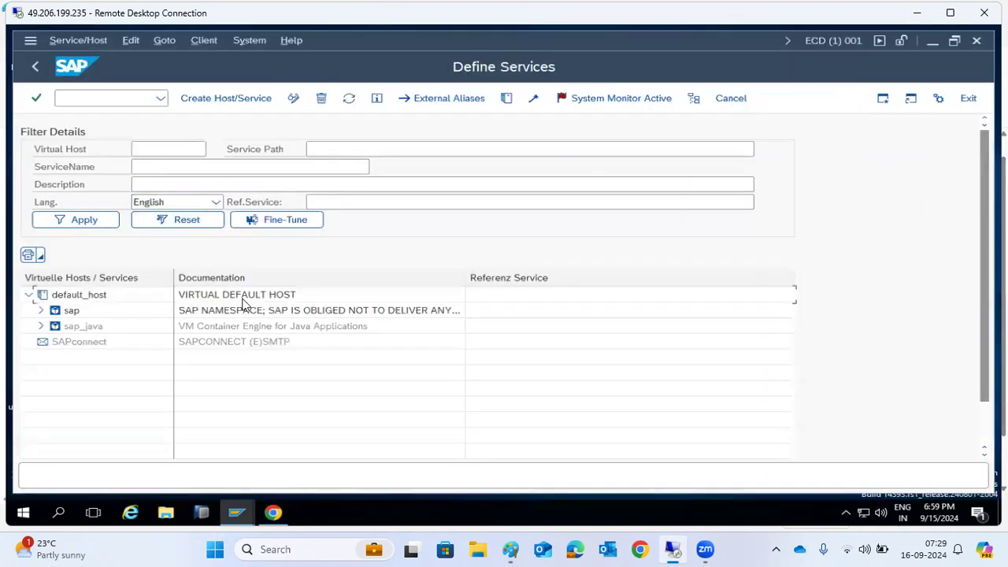
{"action": "left_click", "coordinate": [151, 166]}
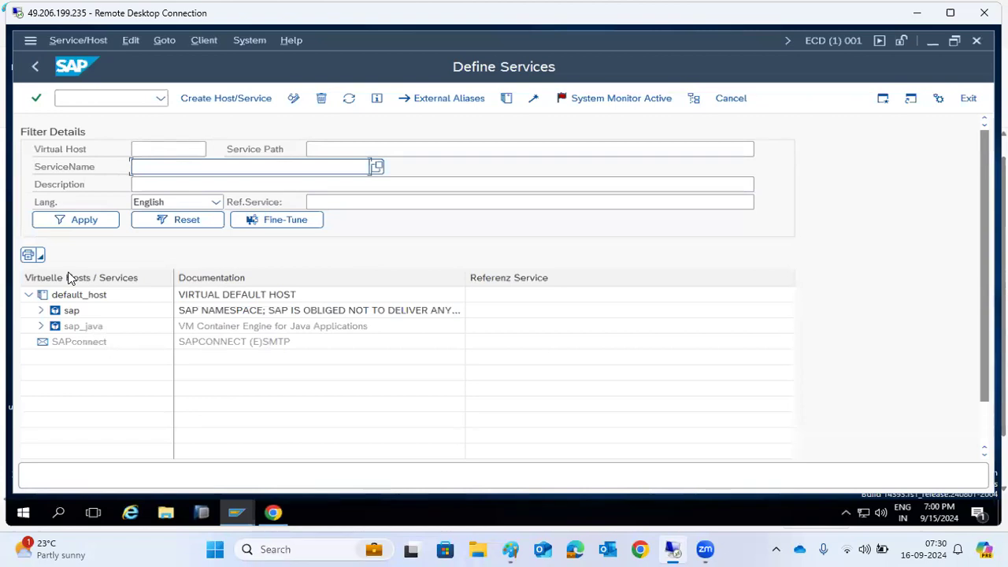
{"action": "left_click", "coordinate": [41, 312]}
{"action": "left_click", "coordinate": [41, 312]}
{"action": "right_click", "coordinate": [53, 345]}
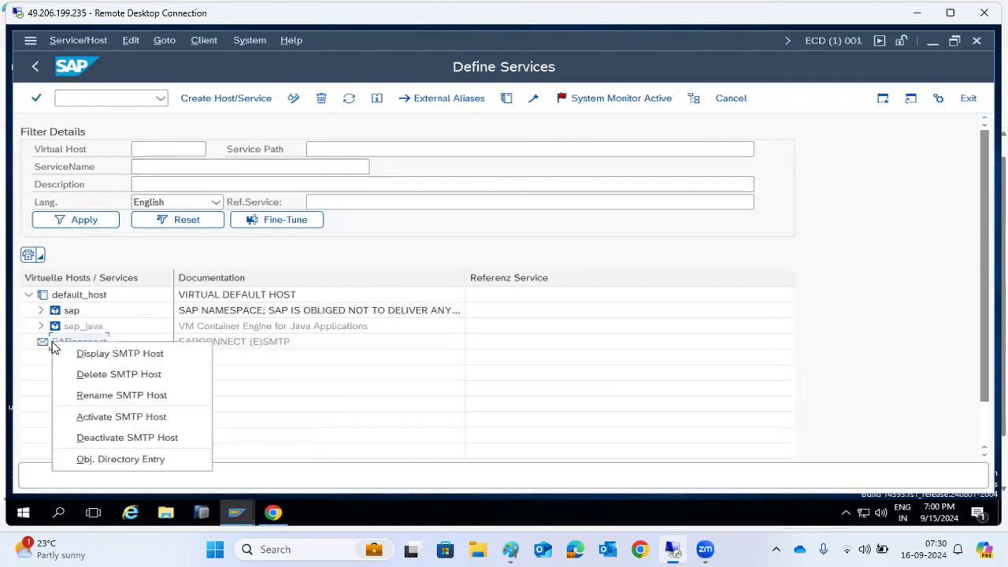
{"action": "left_click", "coordinate": [98, 418]}
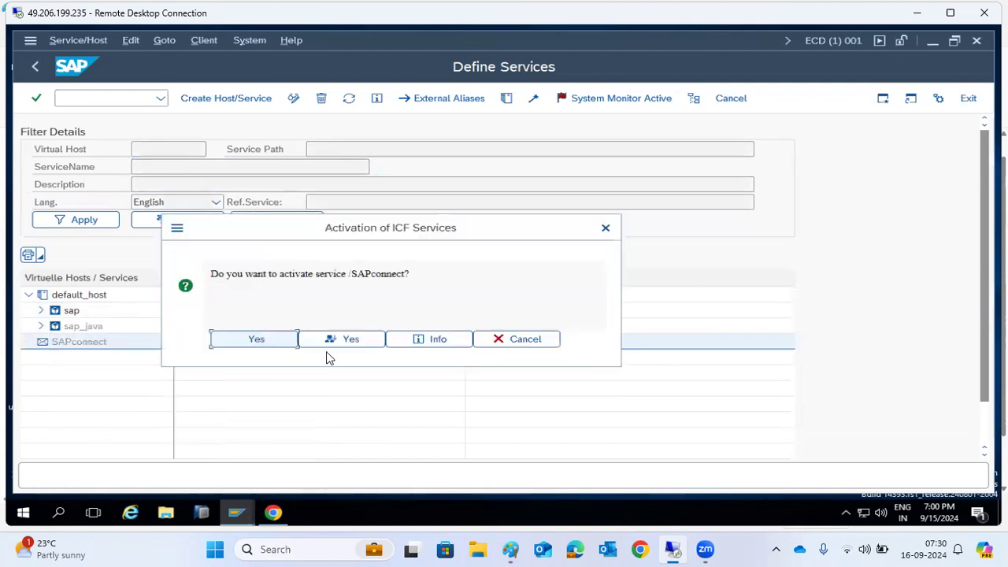
{"action": "left_click", "coordinate": [347, 344]}
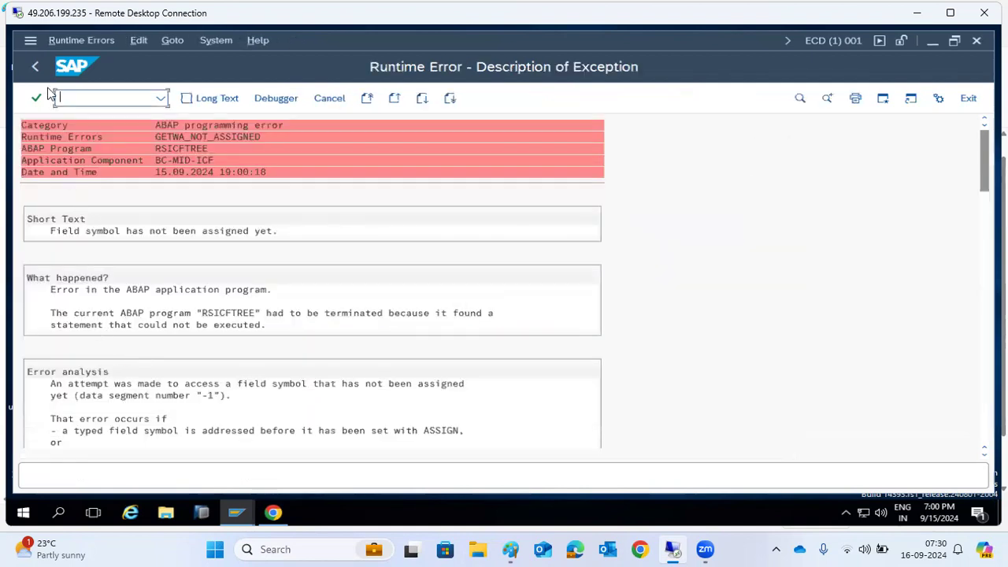
Leave the runtime error, switch to Paint and add the line "SICF - for service activation or deactivation -" below the SMICM note.
{"action": "left_click", "coordinate": [34, 67]}
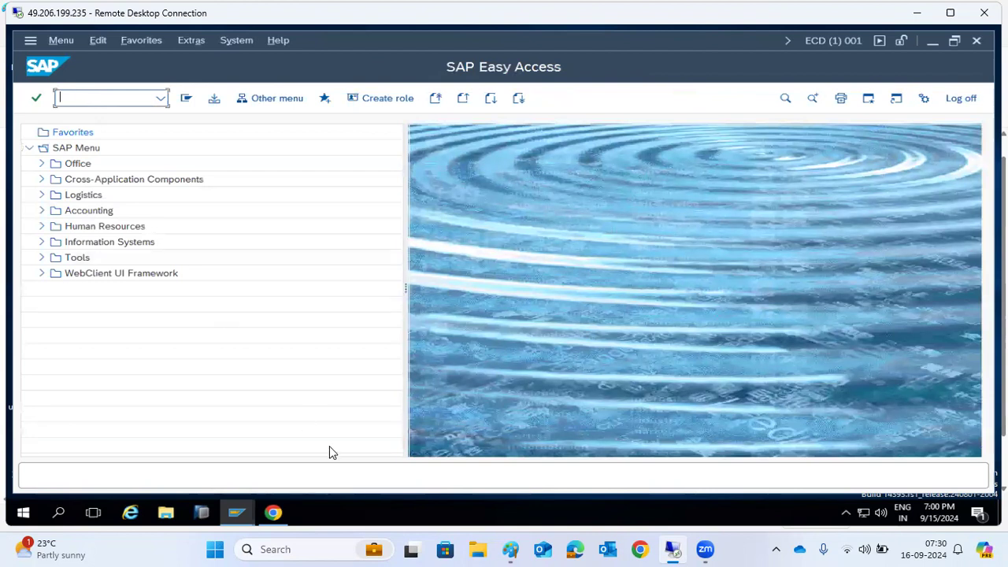
{"action": "left_click", "coordinate": [510, 549]}
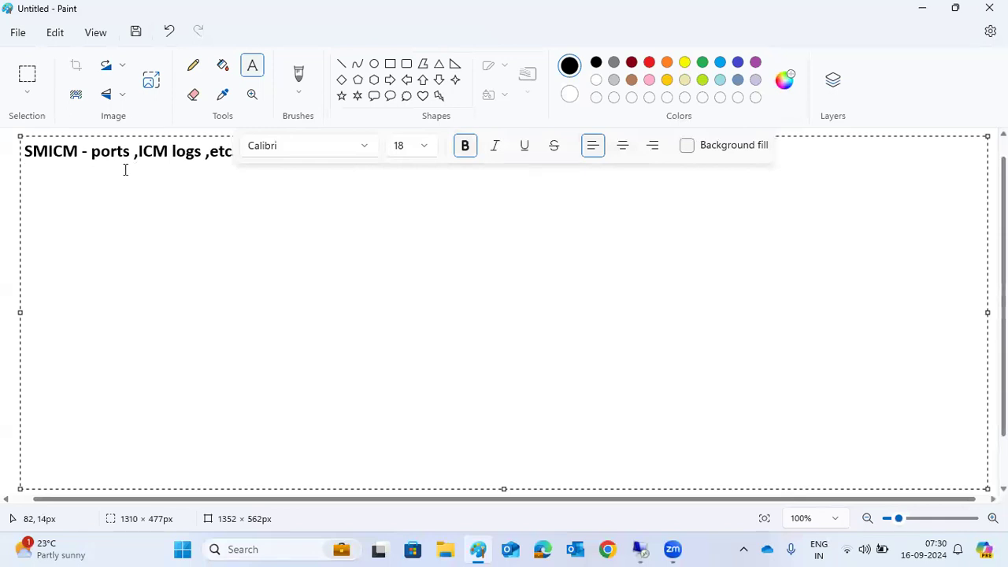
{"action": "type", "text": "SICF - for se"}
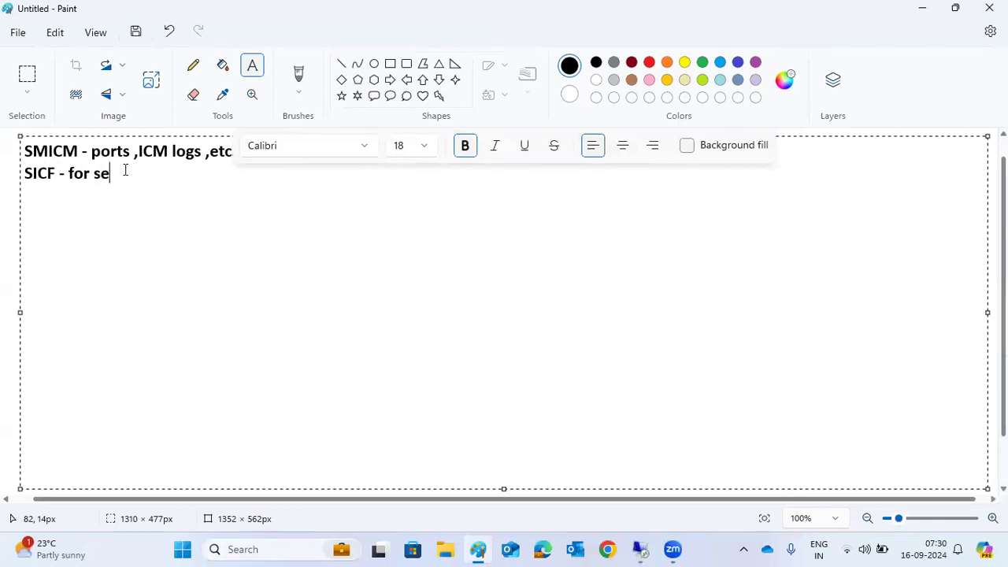
{"action": "type", "text": "rvice activation or "}
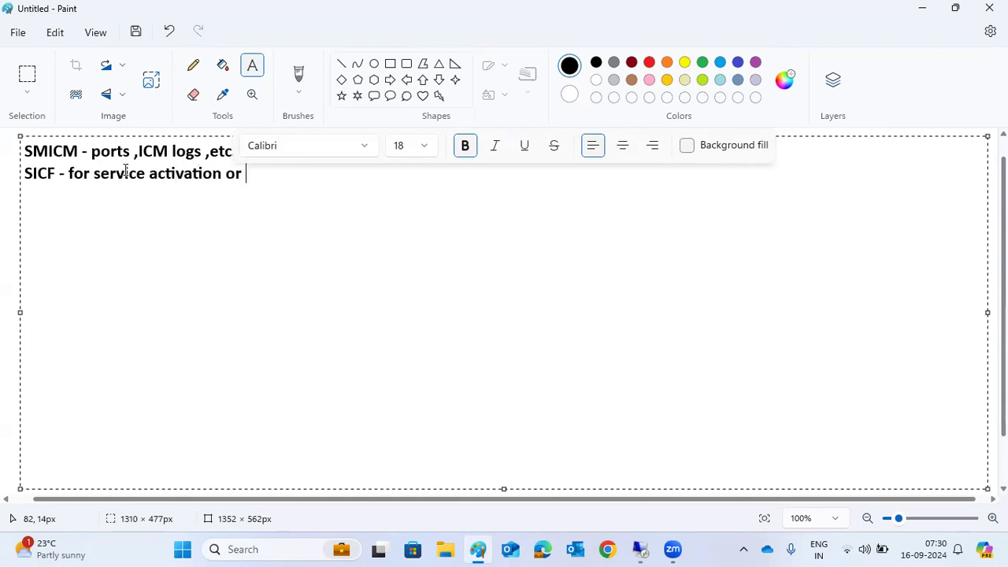
{"action": "type", "text": "deactivatio"}
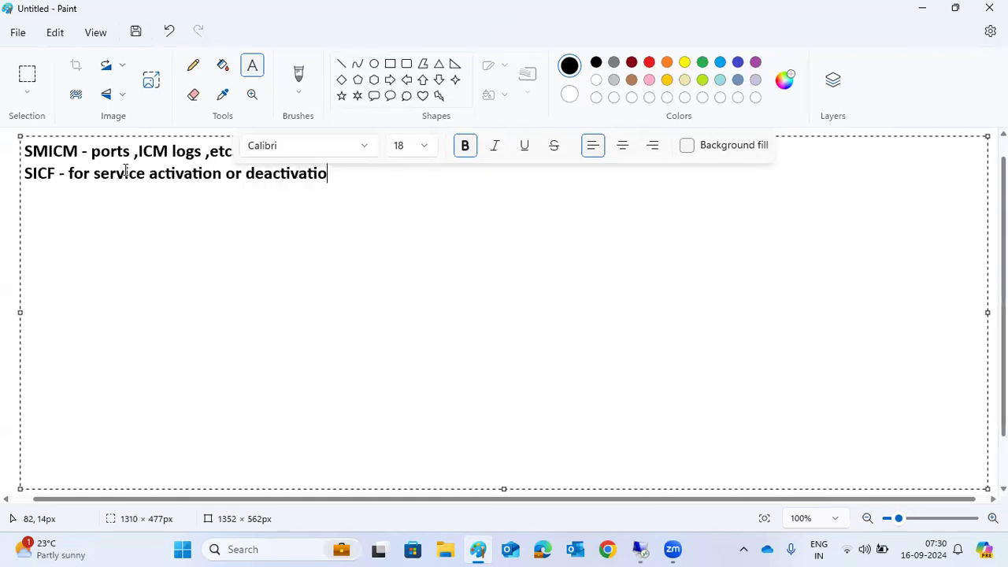
{"action": "type", "text": "n -"}
{"action": "left_click", "coordinate": [76, 155]}
{"action": "left_click_drag", "start_coordinate": [77, 154], "coordinate": [109, 161]}
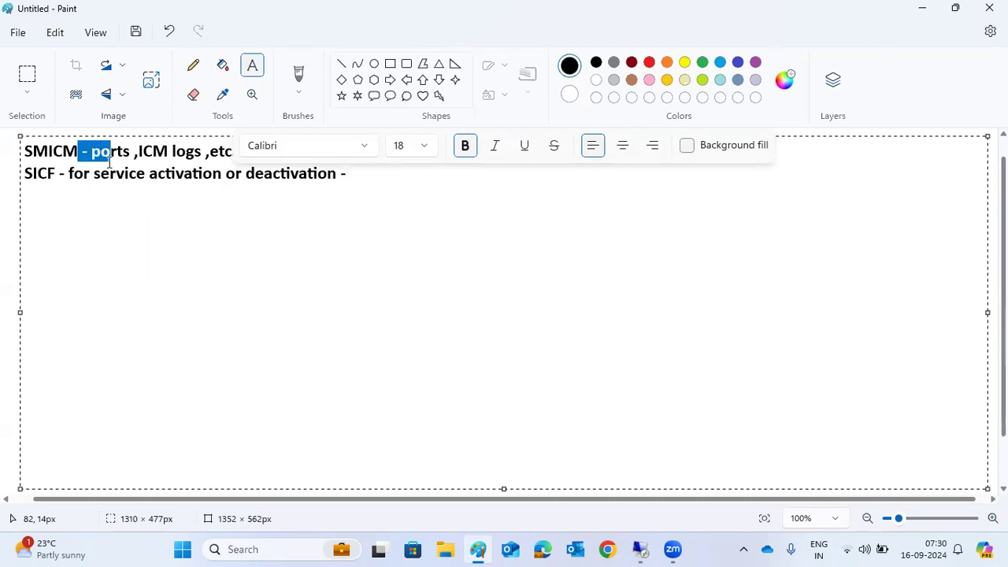
Switch back to SAP, start transaction /nsmicm and display the active ICM services.
{"action": "left_click", "coordinate": [639, 549]}
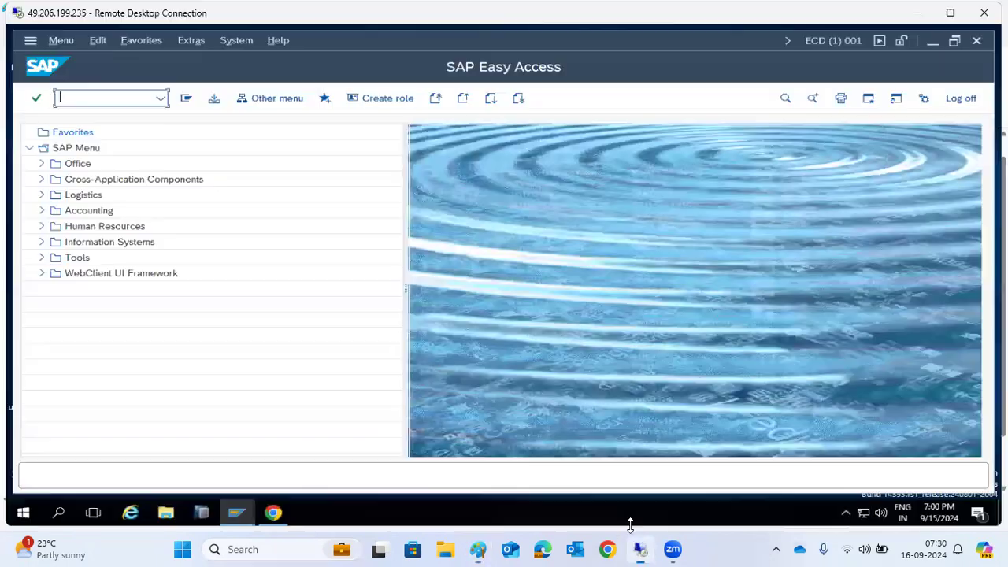
{"action": "left_click", "coordinate": [159, 98]}
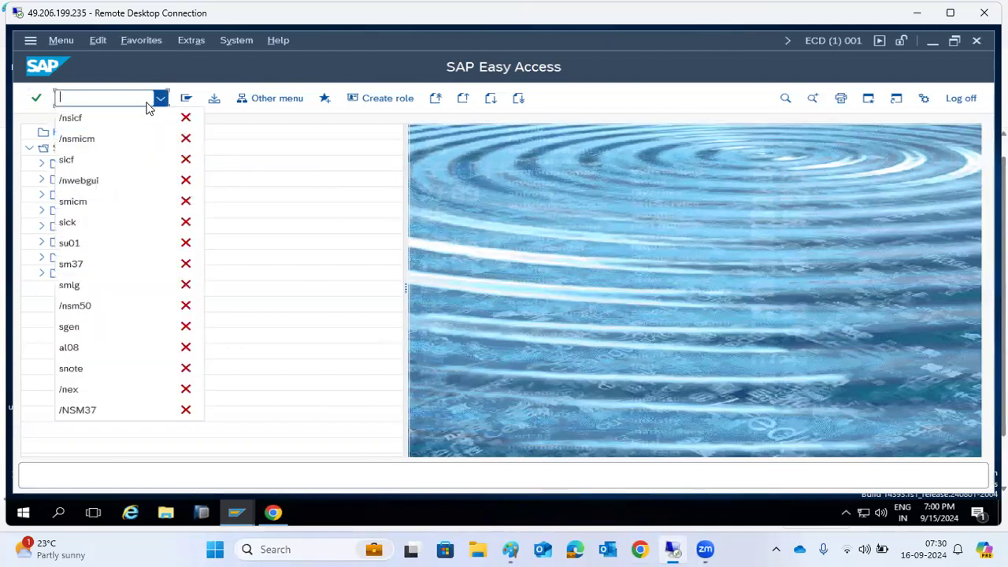
{"action": "left_click", "coordinate": [94, 140]}
{"action": "key", "text": "Return"}
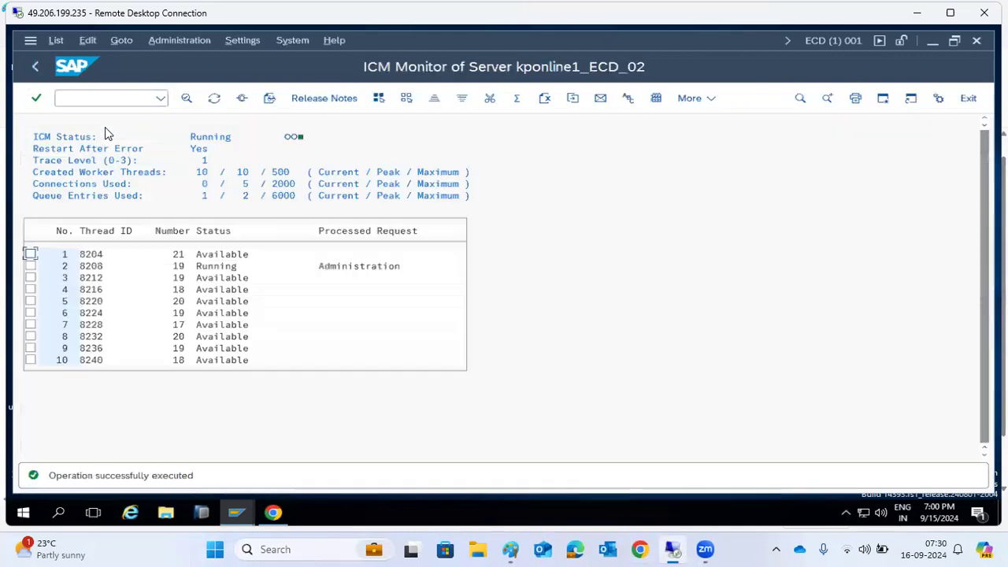
{"action": "left_click", "coordinate": [128, 43]}
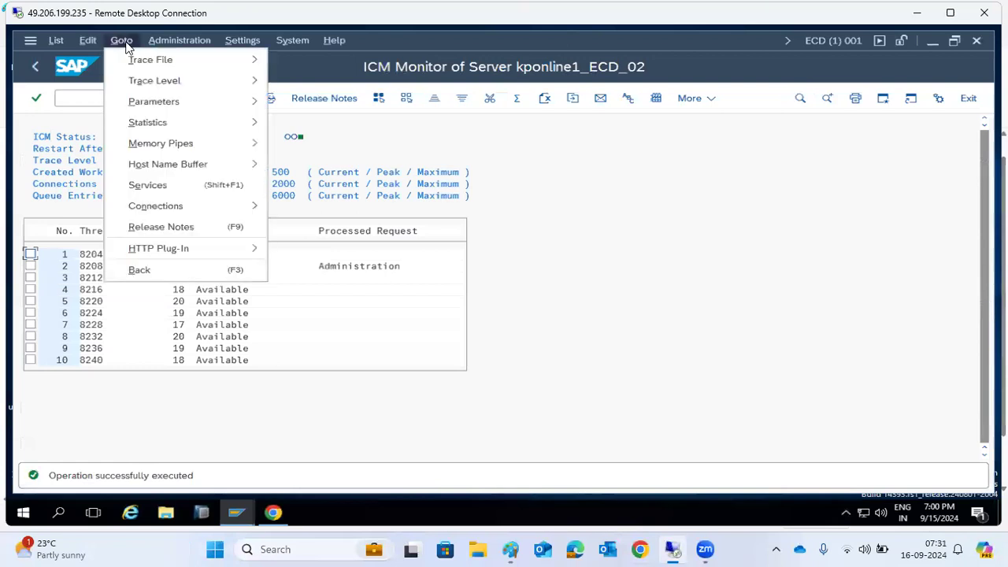
{"action": "left_click", "coordinate": [158, 190]}
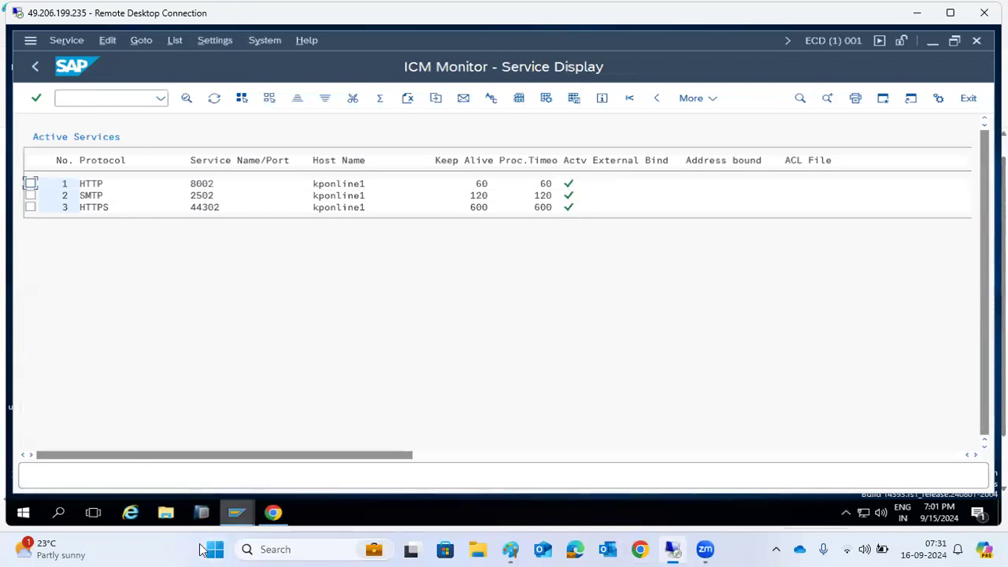
Switch to Chrome on the remote desktop and close the kponline1:8002, IRCTC and Privacy error pages.
{"action": "left_click", "coordinate": [274, 513]}
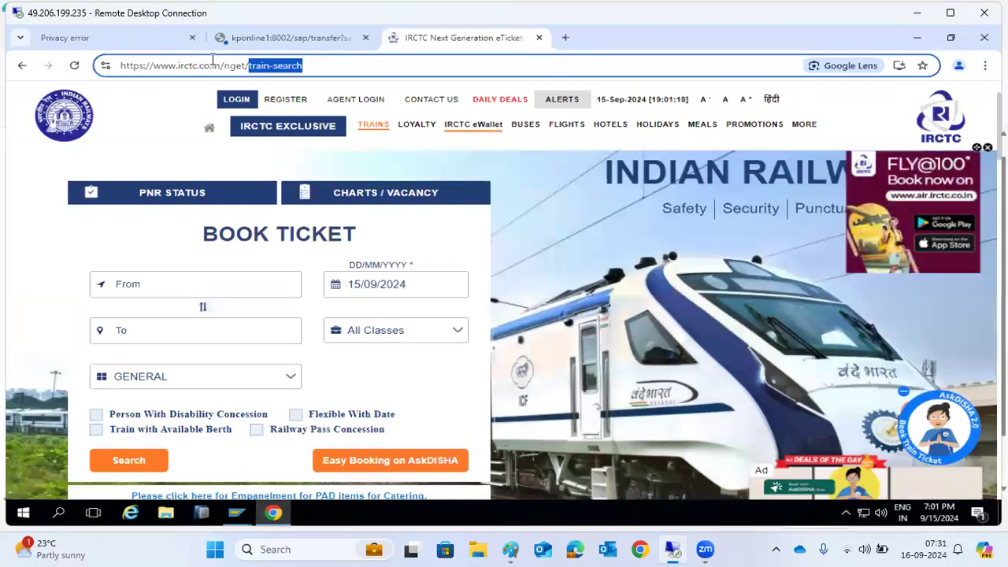
{"action": "left_click", "coordinate": [150, 33]}
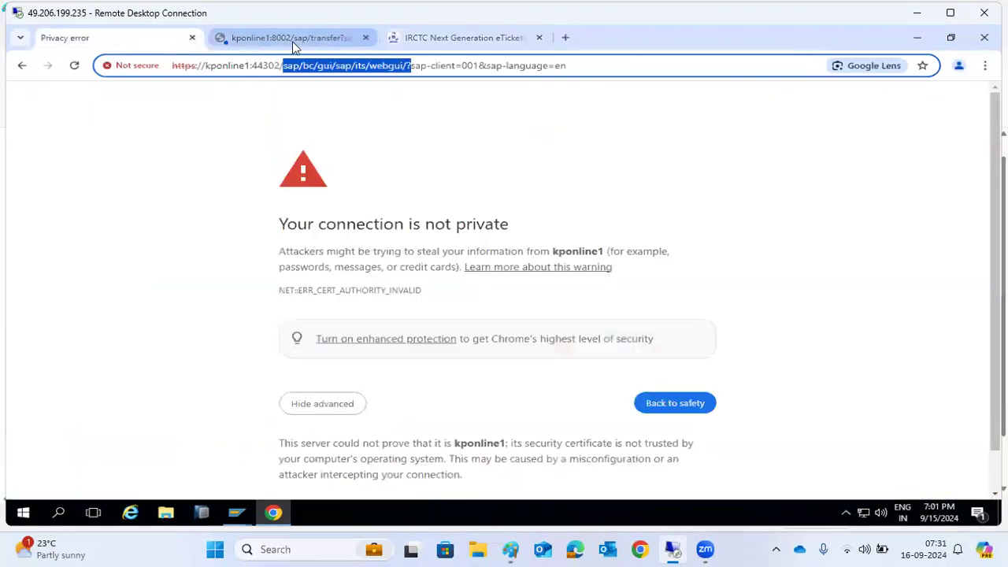
{"action": "left_click", "coordinate": [292, 41]}
{"action": "left_click", "coordinate": [363, 37]}
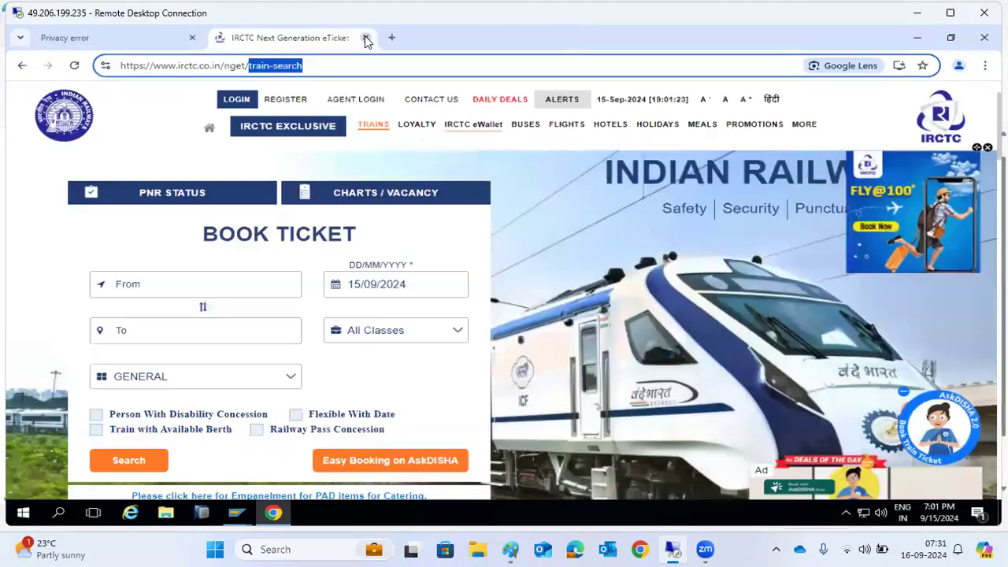
{"action": "left_click", "coordinate": [366, 37]}
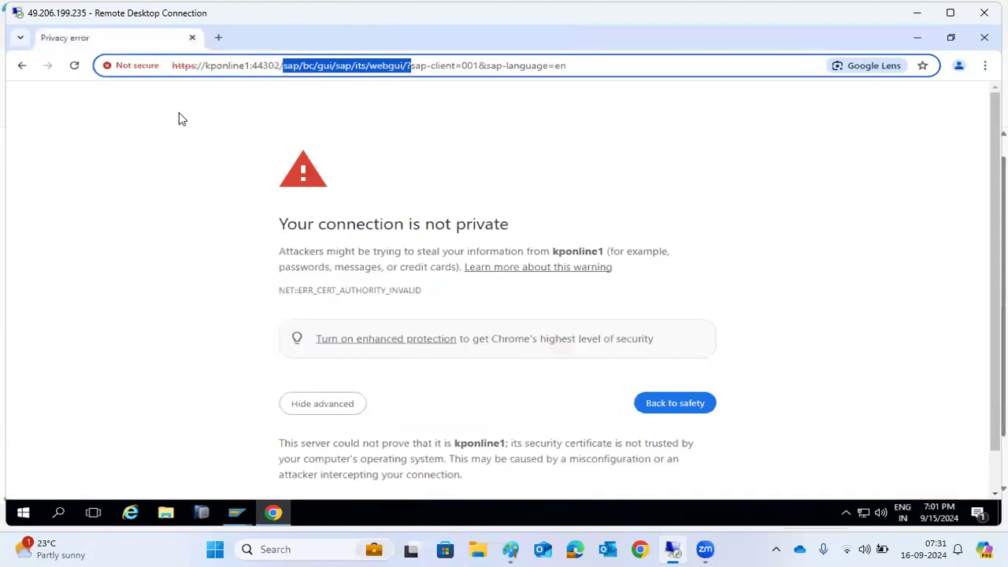
{"action": "left_click", "coordinate": [192, 39]}
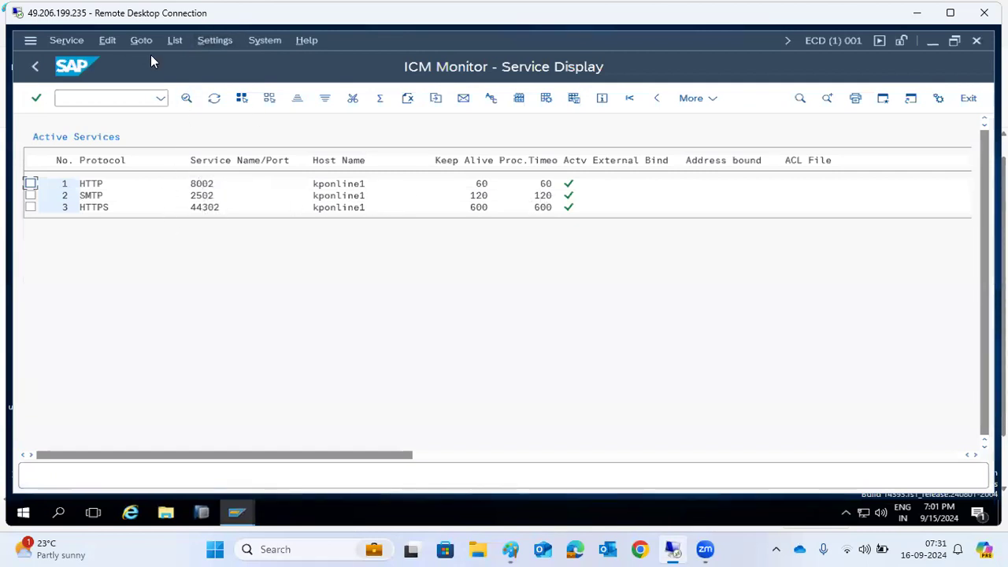
Return from the service display to the ICM Monitor and examine the ICM administration options, including Exit Soft, Hard Shut Down and Maintenance Mode.
{"action": "left_click", "coordinate": [106, 41]}
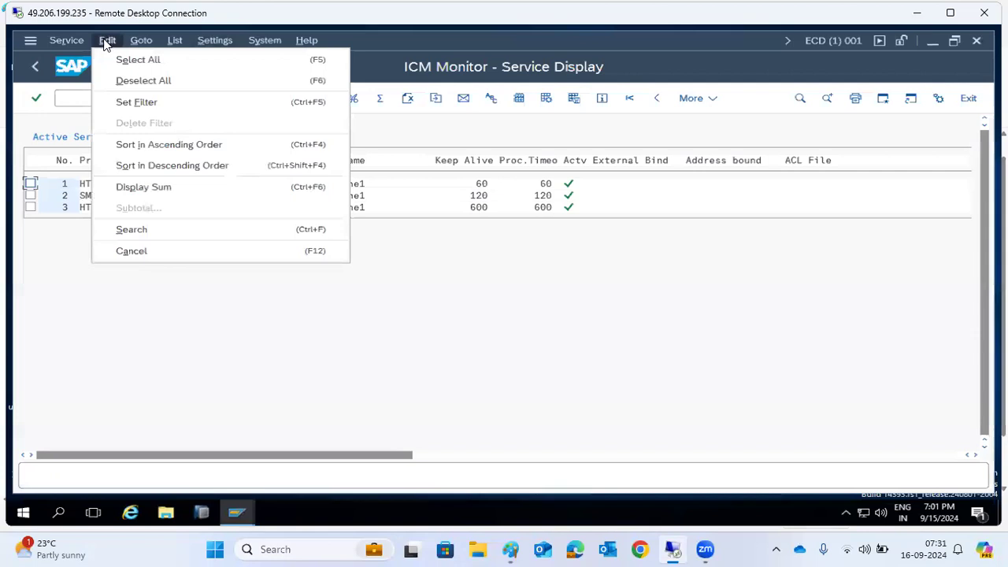
{"action": "left_click", "coordinate": [32, 64]}
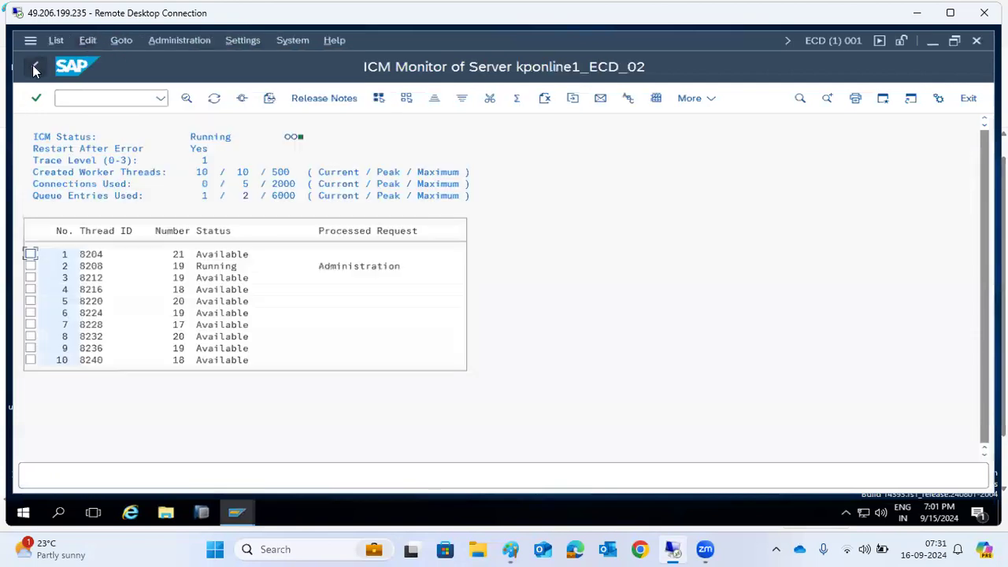
{"action": "left_click", "coordinate": [173, 41]}
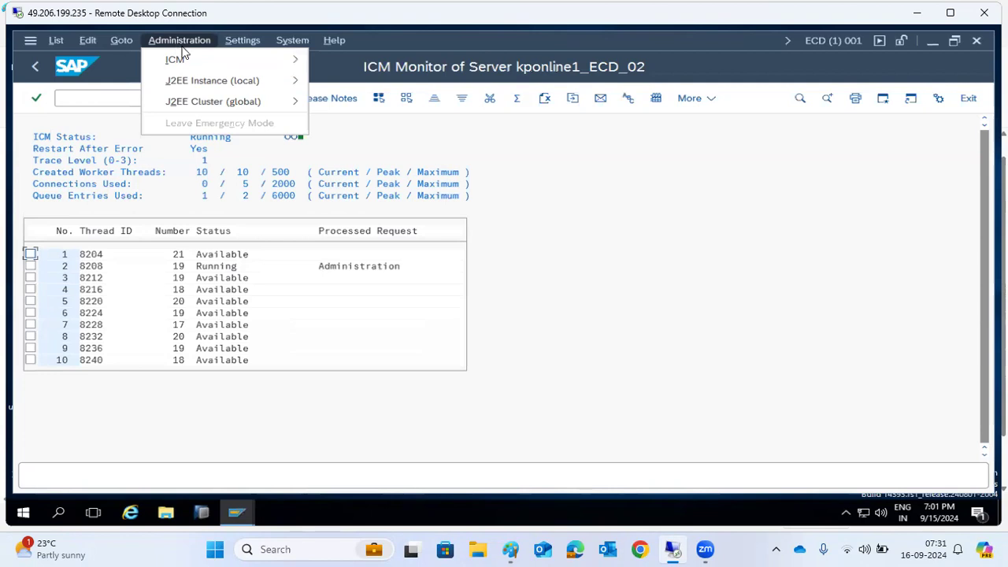
{"action": "mouse_move", "coordinate": [218, 62]}
{"action": "mouse_move", "coordinate": [368, 79]}
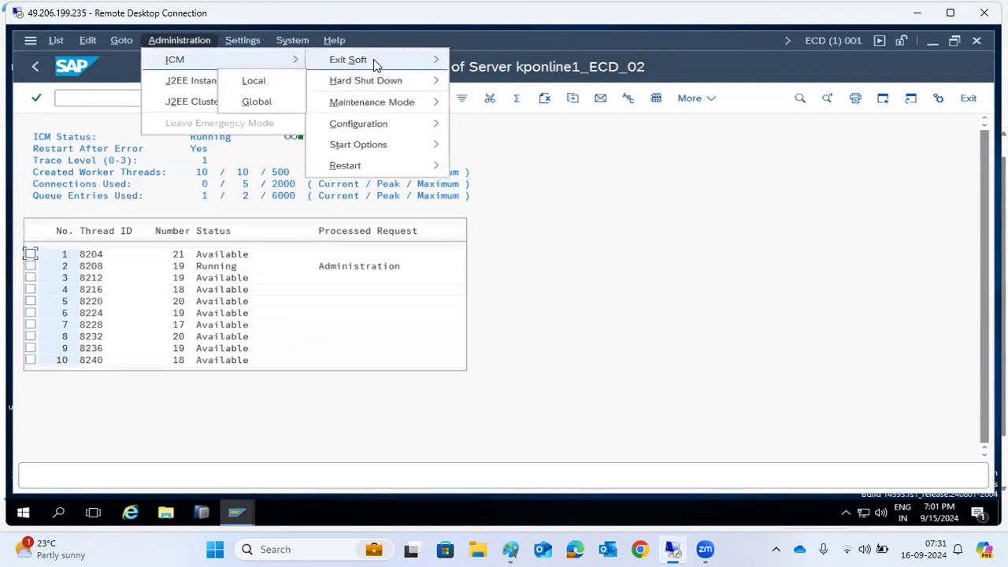
{"action": "mouse_move", "coordinate": [377, 59]}
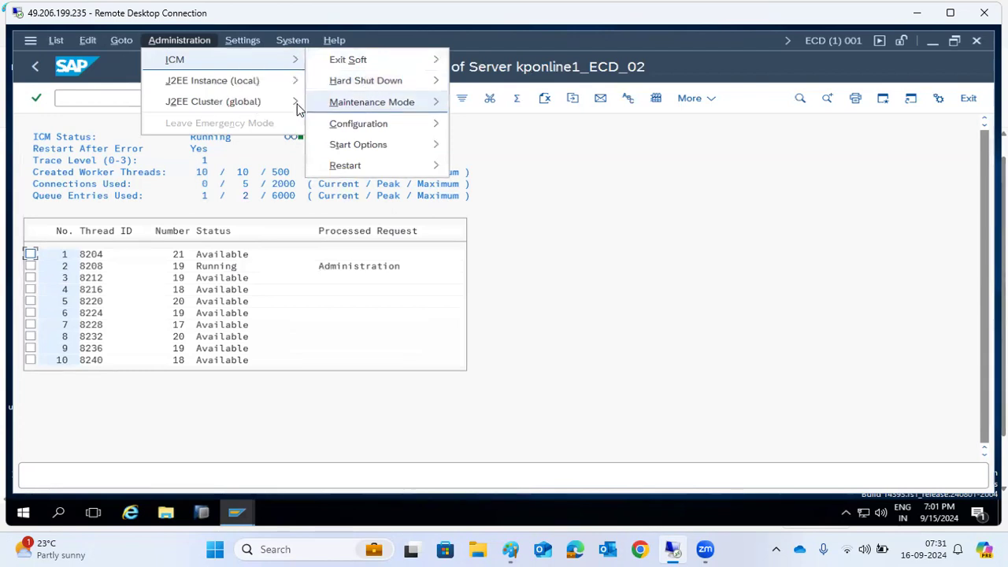
{"action": "mouse_move", "coordinate": [230, 37]}
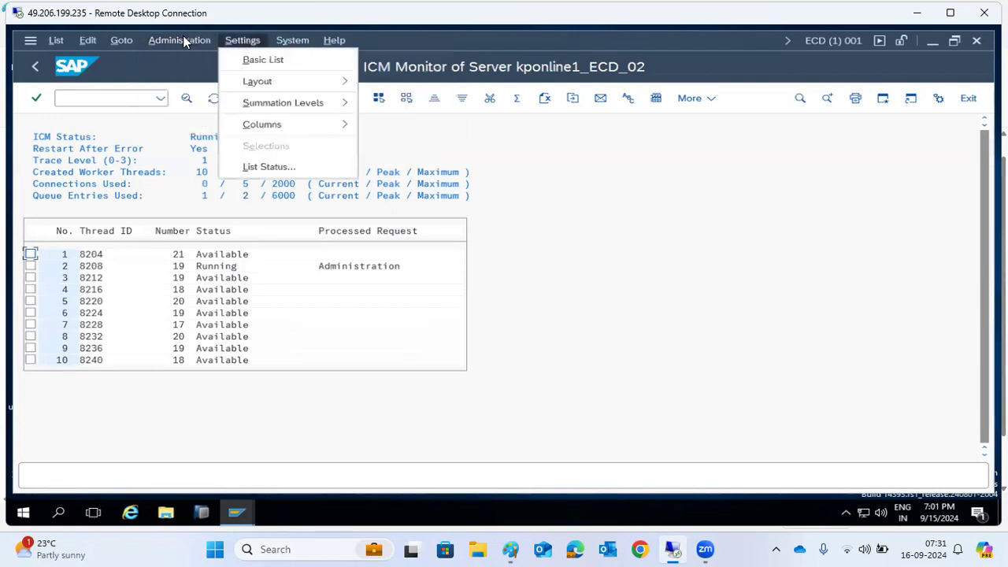
{"action": "mouse_move", "coordinate": [182, 37]}
{"action": "mouse_move", "coordinate": [248, 60]}
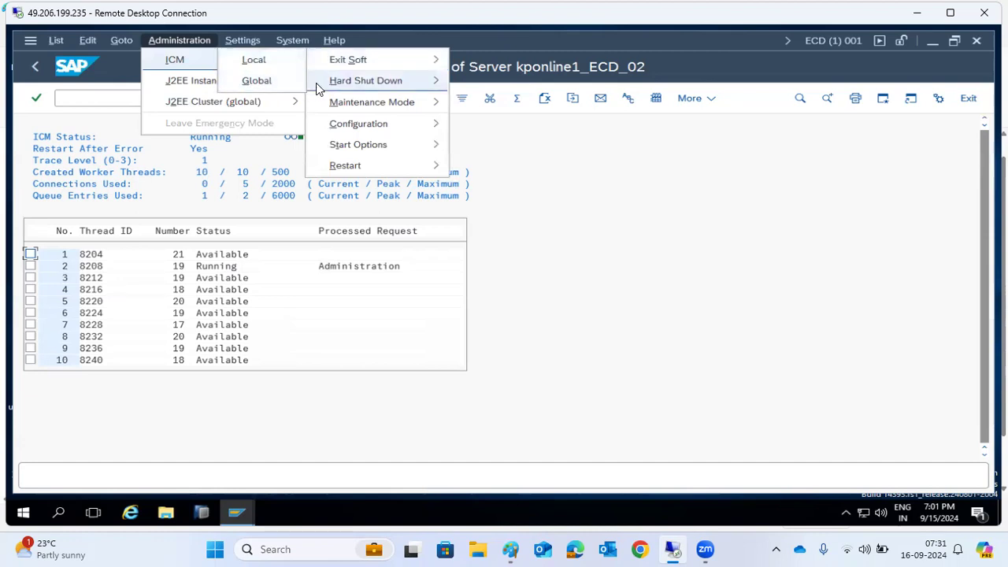
{"action": "mouse_move", "coordinate": [316, 83]}
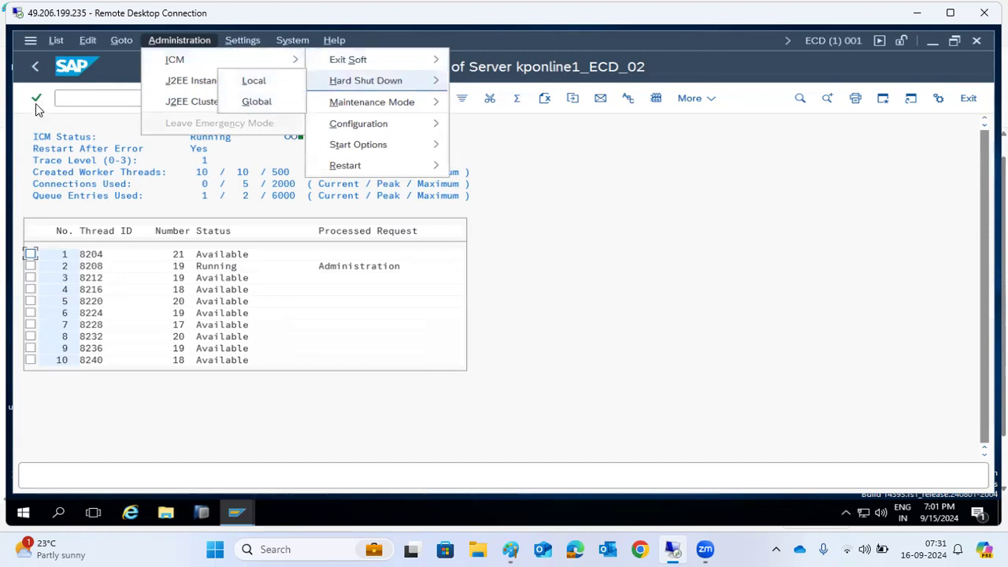
{"action": "left_click", "coordinate": [143, 115]}
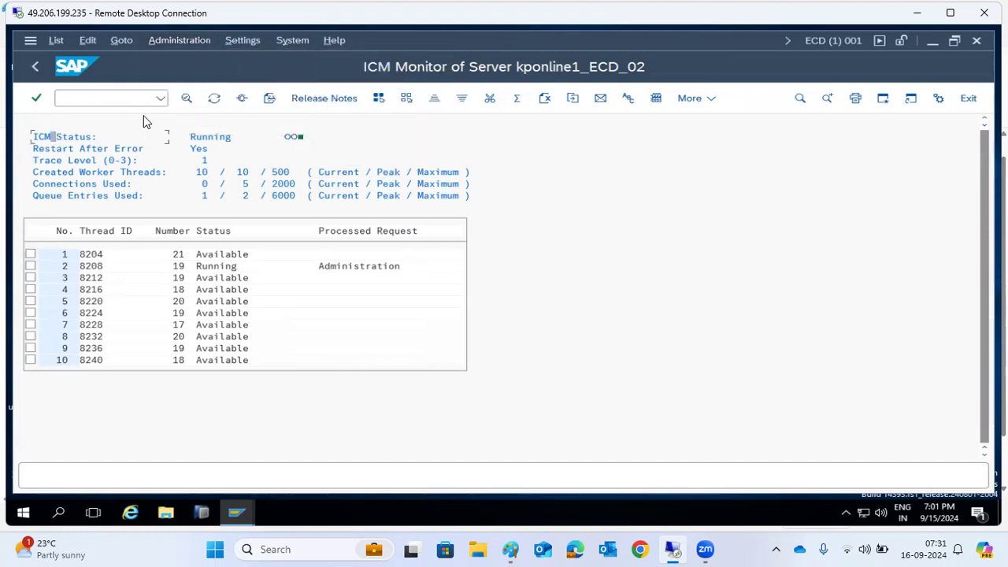
Refresh the ICM Monitor's thread list several times.
{"action": "left_click", "coordinate": [211, 100]}
{"action": "left_click", "coordinate": [211, 100]}
{"action": "left_click", "coordinate": [211, 100]}
{"action": "left_click", "coordinate": [211, 100]}
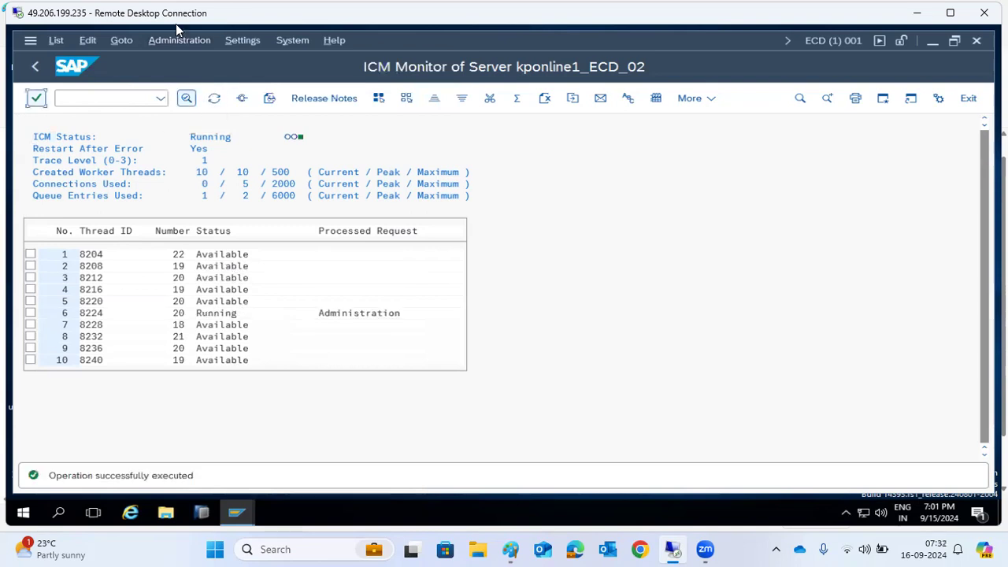
Review the local and global Hard Shut Down options for ICM, and exit the monitor to SAP Easy Access.
{"action": "left_click", "coordinate": [128, 43]}
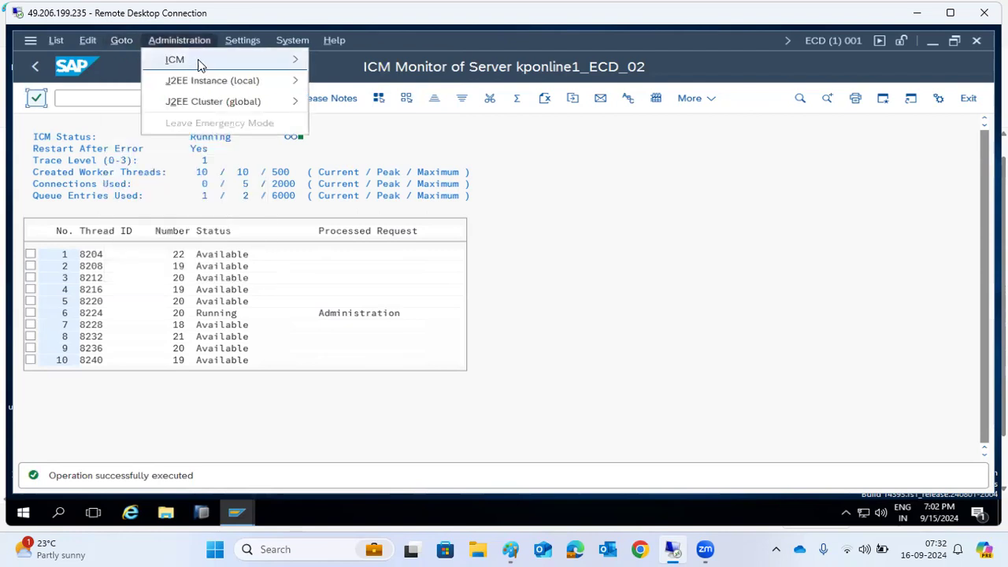
{"action": "mouse_move", "coordinate": [416, 87]}
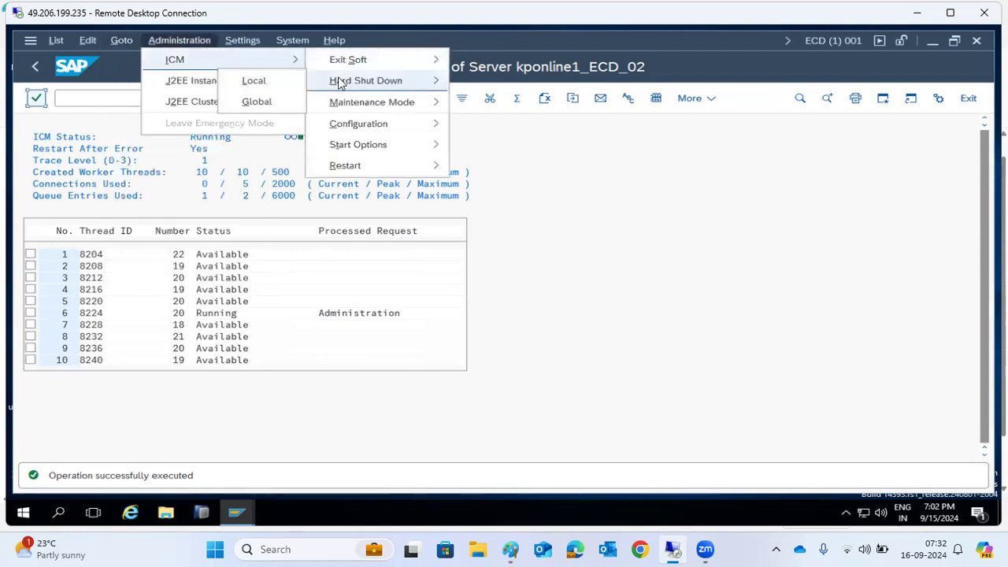
{"action": "left_click", "coordinate": [37, 70]}
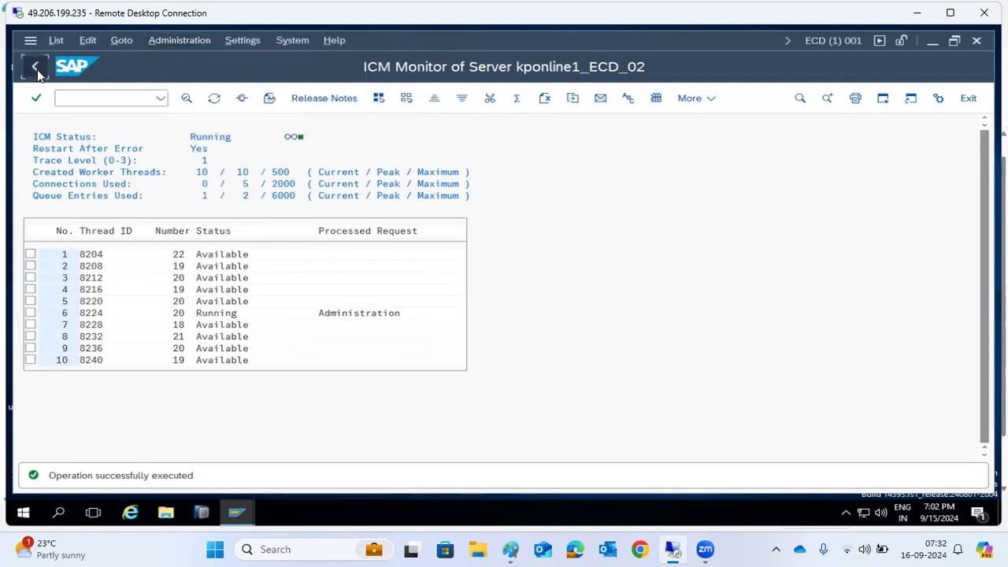
{"action": "left_click", "coordinate": [37, 69]}
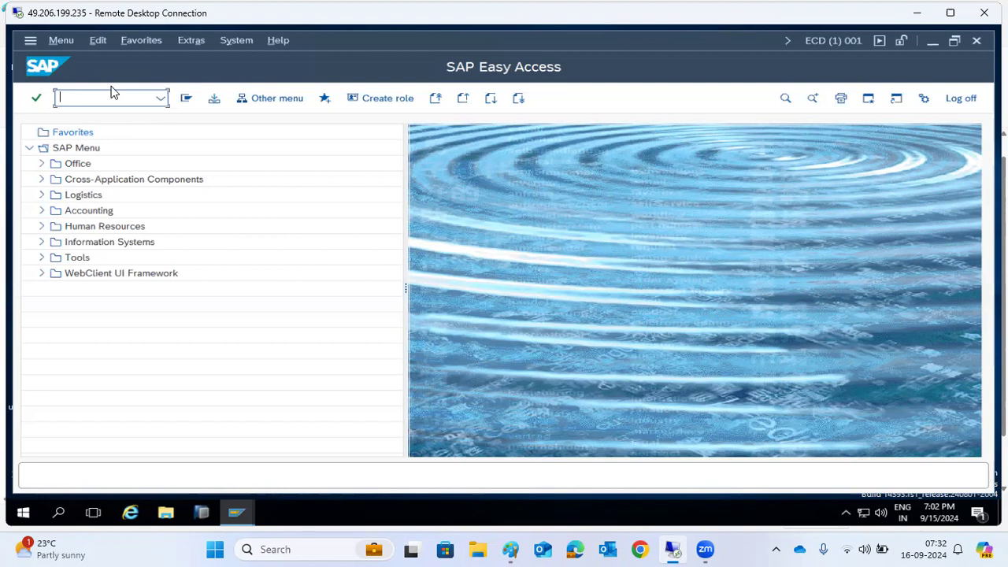
Start transaction smlg to view logon group maintenance and its create assignment option, and return to SAP Easy Access.
{"action": "type", "text": "smlg"}
{"action": "key", "text": "Return"}
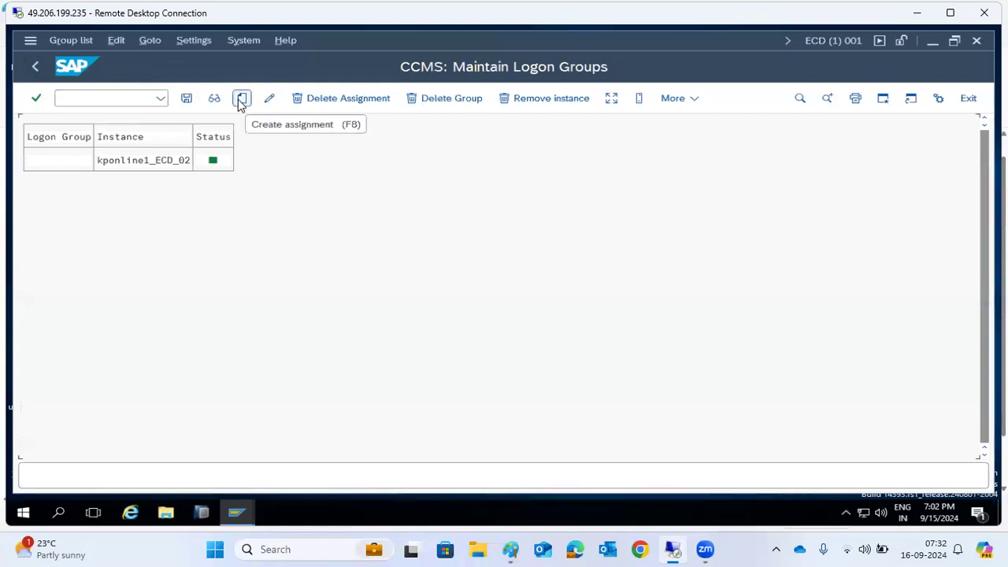
{"action": "left_click", "coordinate": [33, 68]}
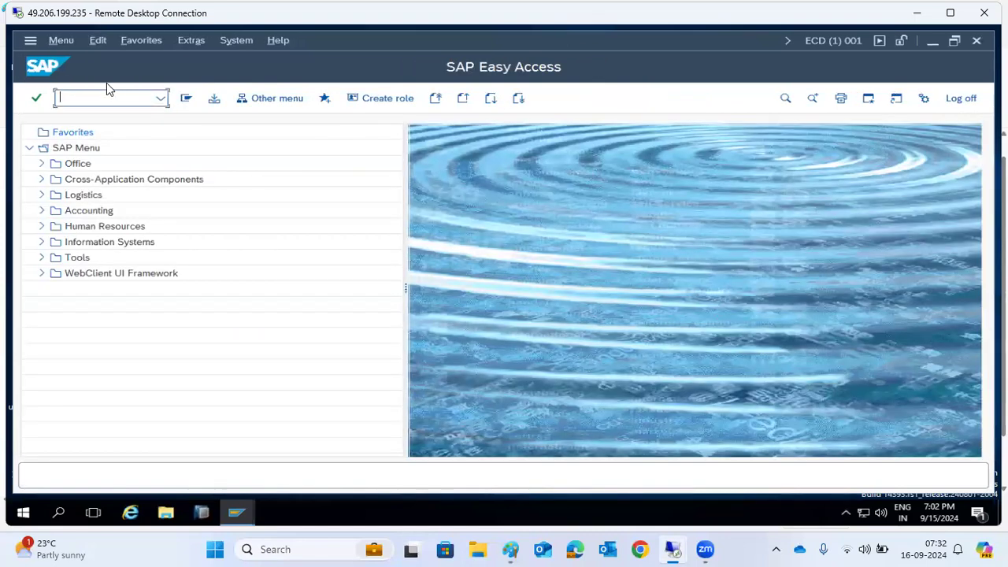
Start transaction rz12 to view RFC server group maintenance, leave it and open rz12 once more.
{"action": "type", "text": "rz12"}
{"action": "key", "text": "Return"}
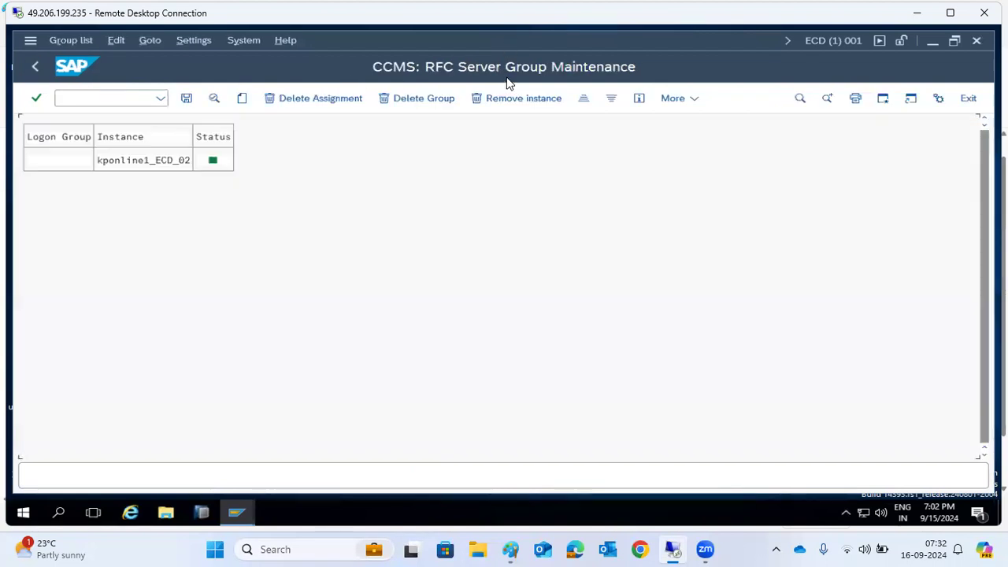
{"action": "left_click", "coordinate": [34, 69]}
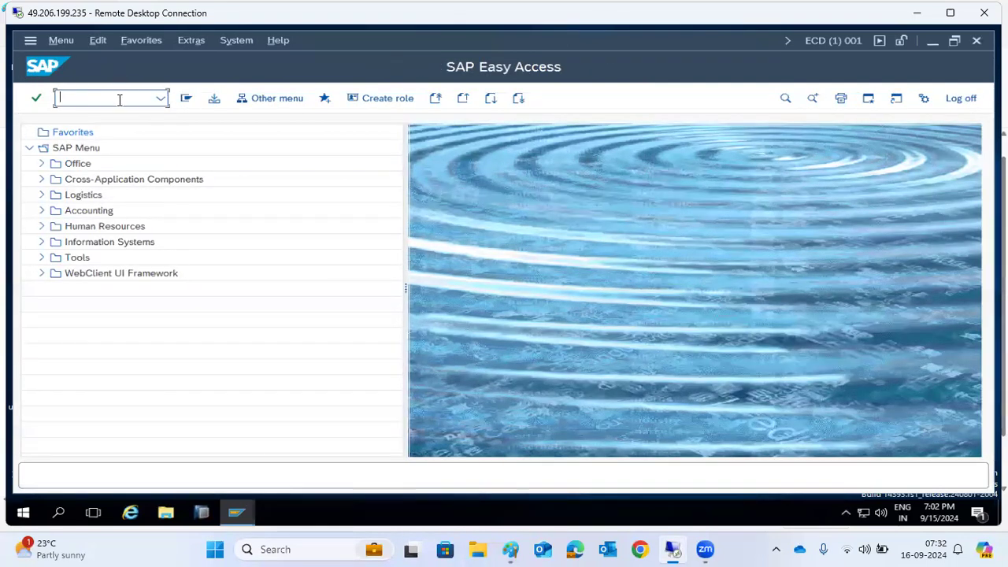
{"action": "type", "text": "rz12"}
{"action": "key", "text": "Return"}
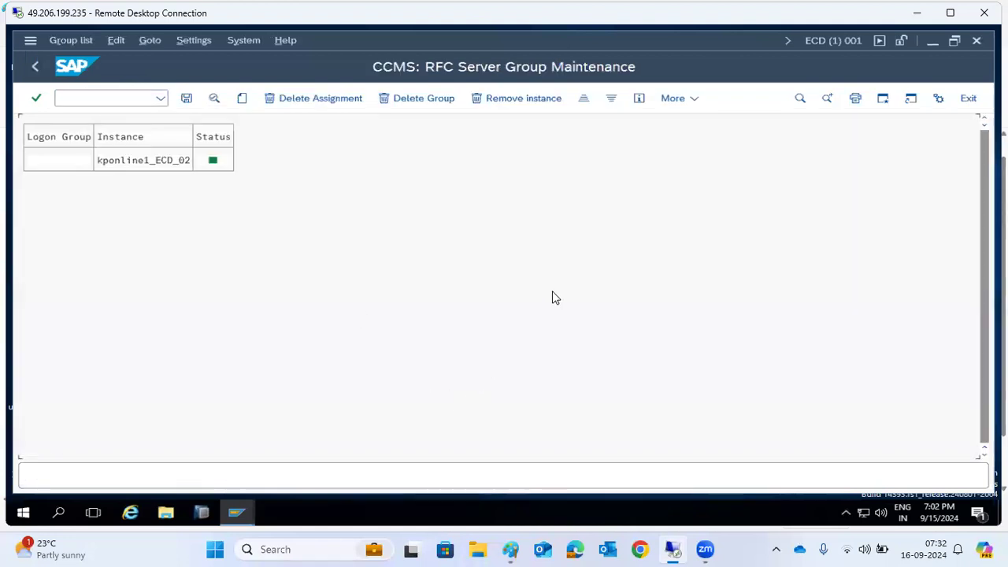
Start a new RFC server group assignment, check the defined groups, and set the server group to PUBLIC.
{"action": "left_click", "coordinate": [242, 98]}
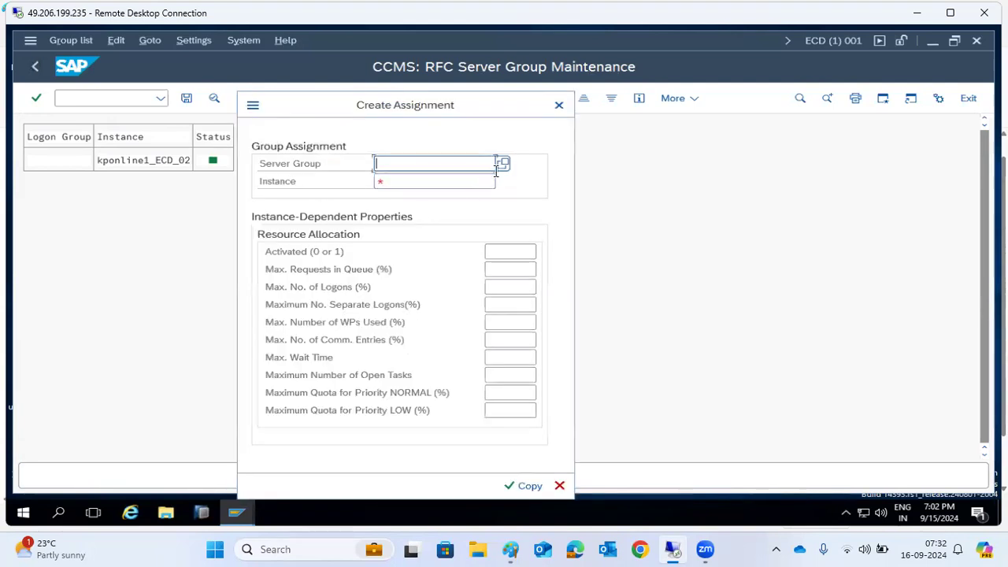
{"action": "left_click", "coordinate": [502, 163]}
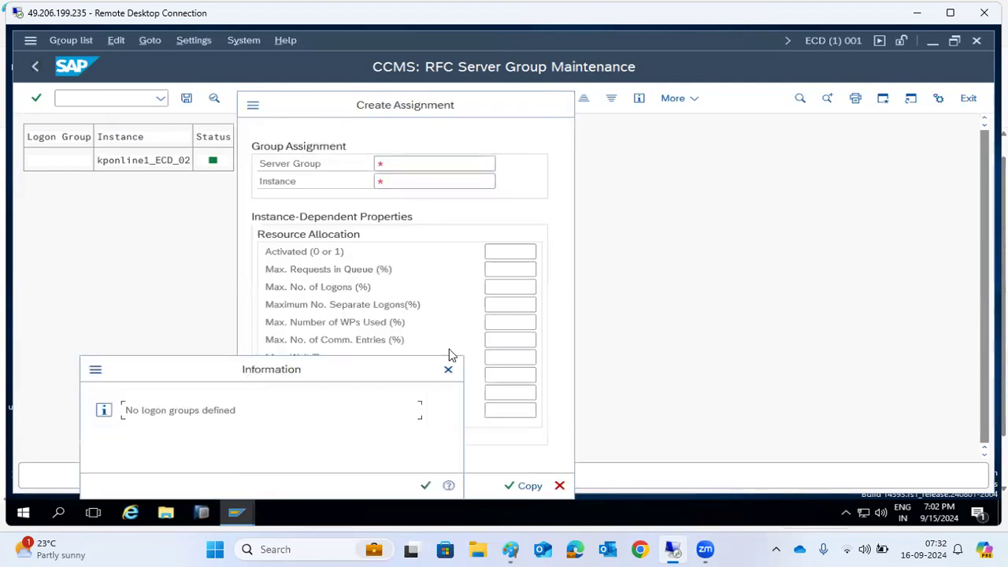
{"action": "left_click", "coordinate": [425, 485]}
{"action": "left_click", "coordinate": [425, 484]}
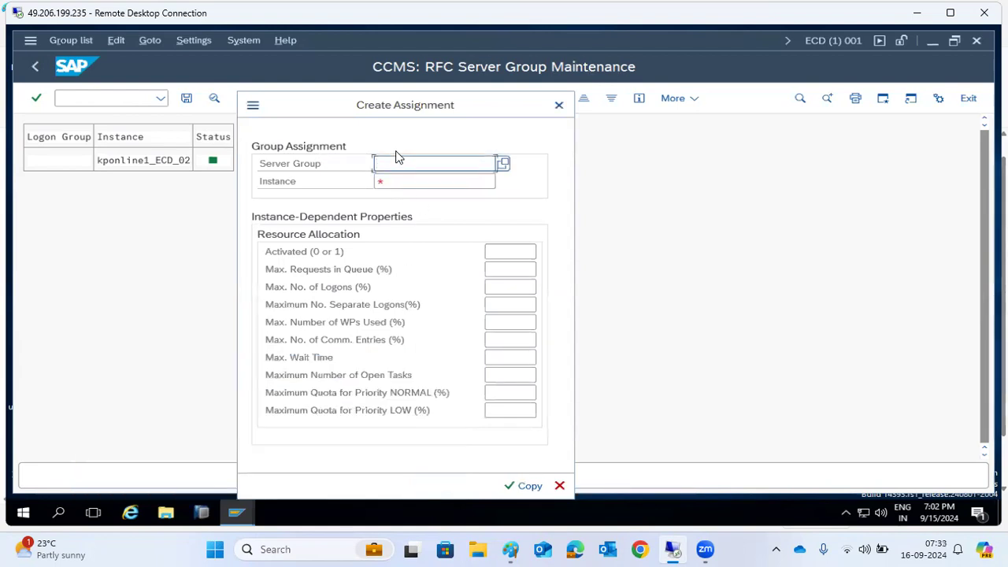
{"action": "left_click", "coordinate": [405, 163]}
{"action": "type", "text": "PUBLIC"}
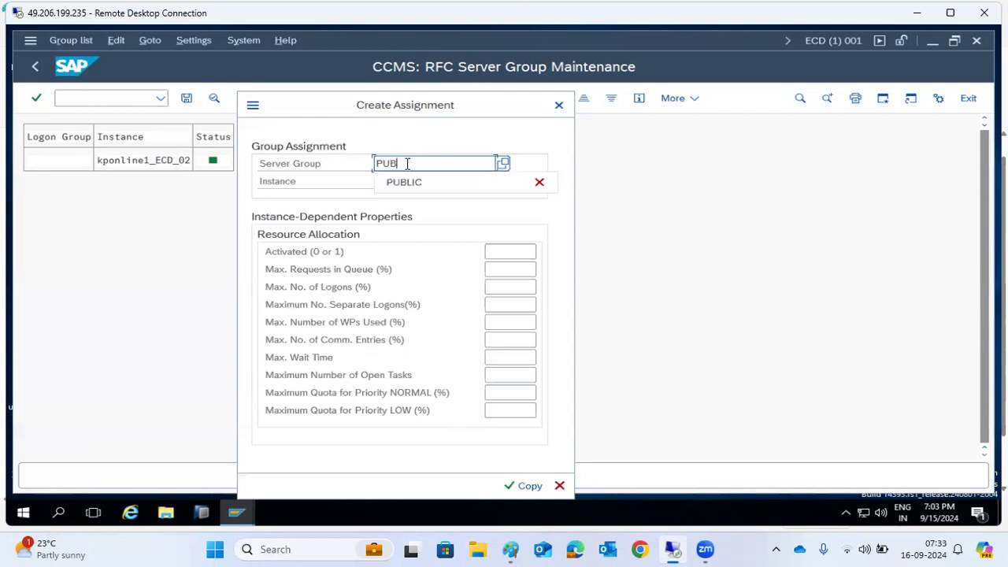
{"action": "left_click", "coordinate": [412, 181]}
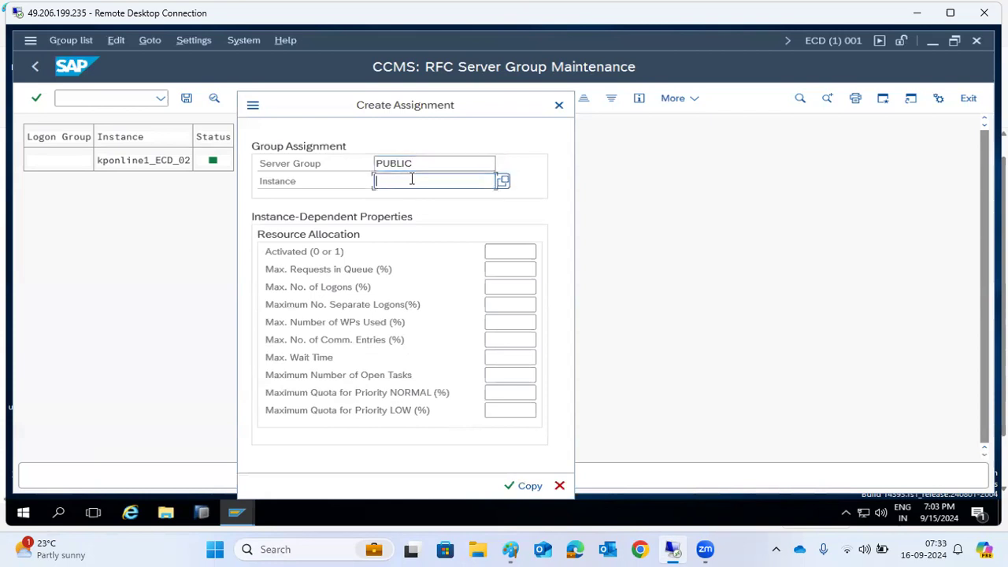
Assign instance kponline1_ECD_02 to PUBLIC with the current quotas applied, save, and return to SAP Easy Access.
{"action": "left_click", "coordinate": [503, 181]}
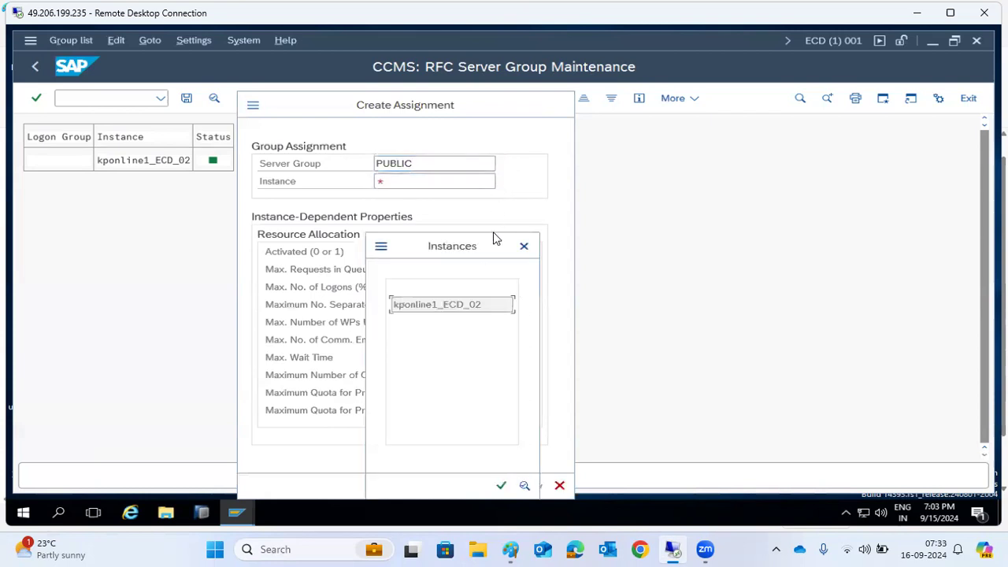
{"action": "double_click", "coordinate": [483, 304]}
{"action": "left_click", "coordinate": [521, 485]}
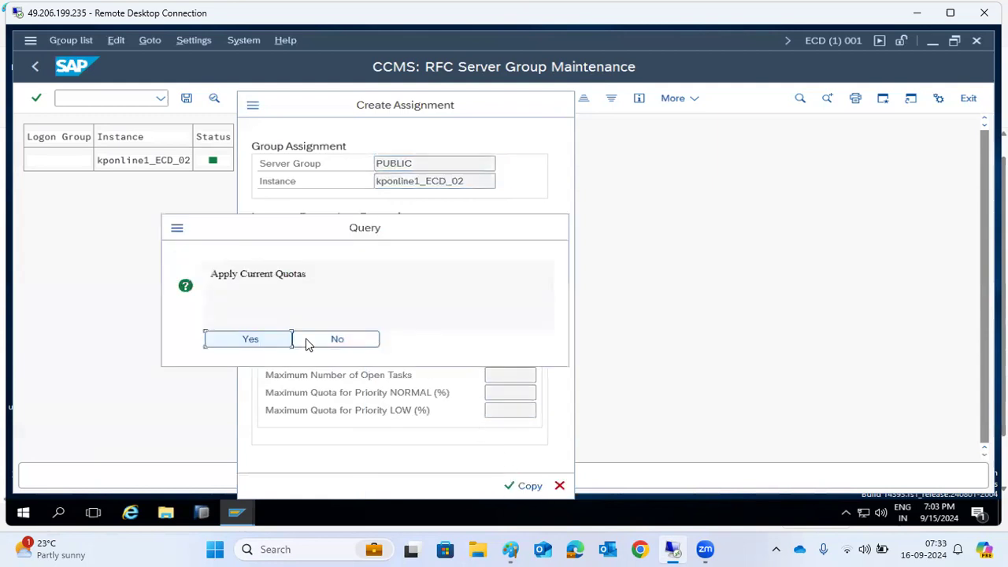
{"action": "left_click", "coordinate": [259, 340]}
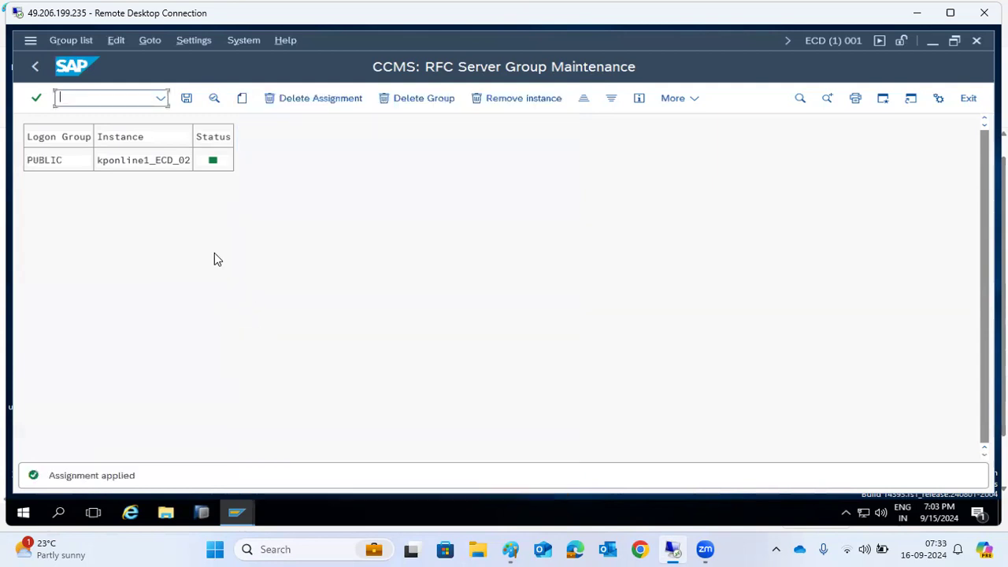
{"action": "left_click", "coordinate": [188, 99]}
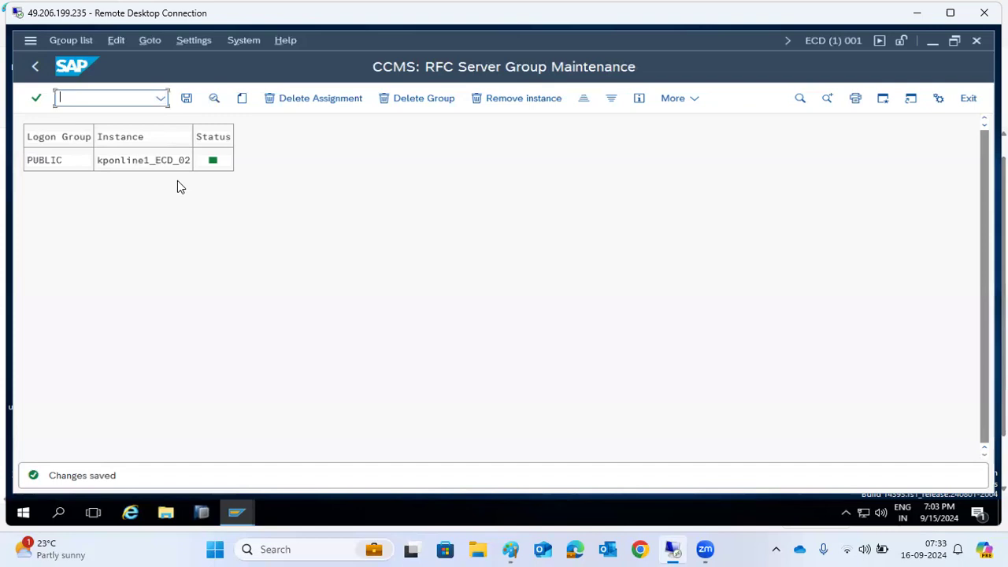
{"action": "left_click", "coordinate": [33, 67]}
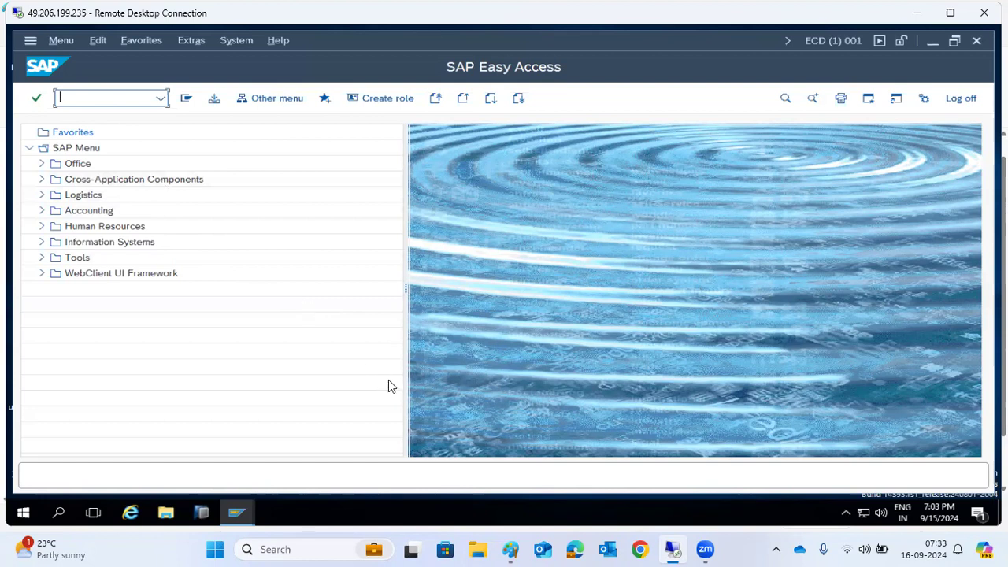
Switch to Paint and add the lines "RZ12" and "SM61- background job server groups." below the SICF note.
{"action": "left_click", "coordinate": [511, 549]}
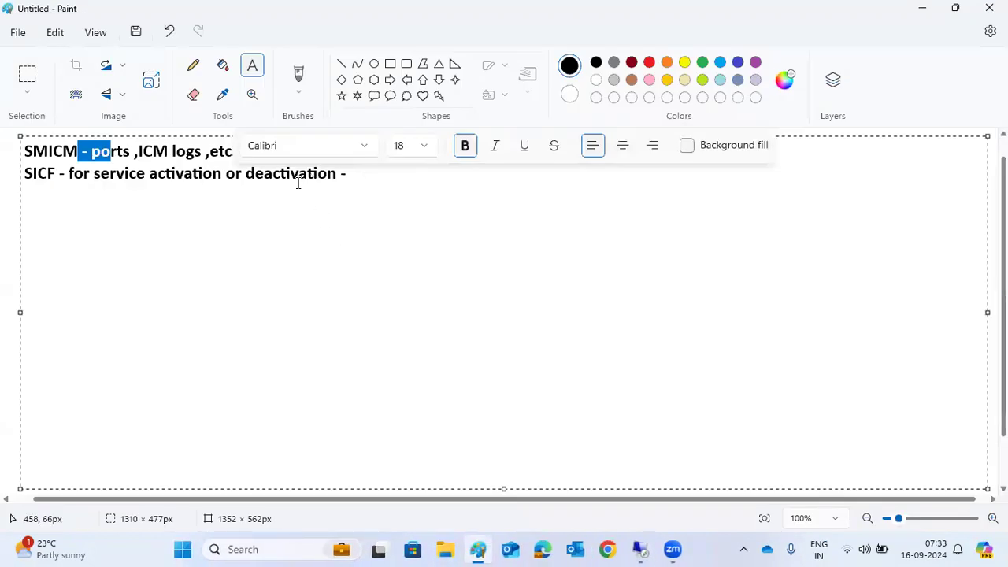
{"action": "left_click", "coordinate": [347, 177]}
{"action": "key", "text": "Return"}
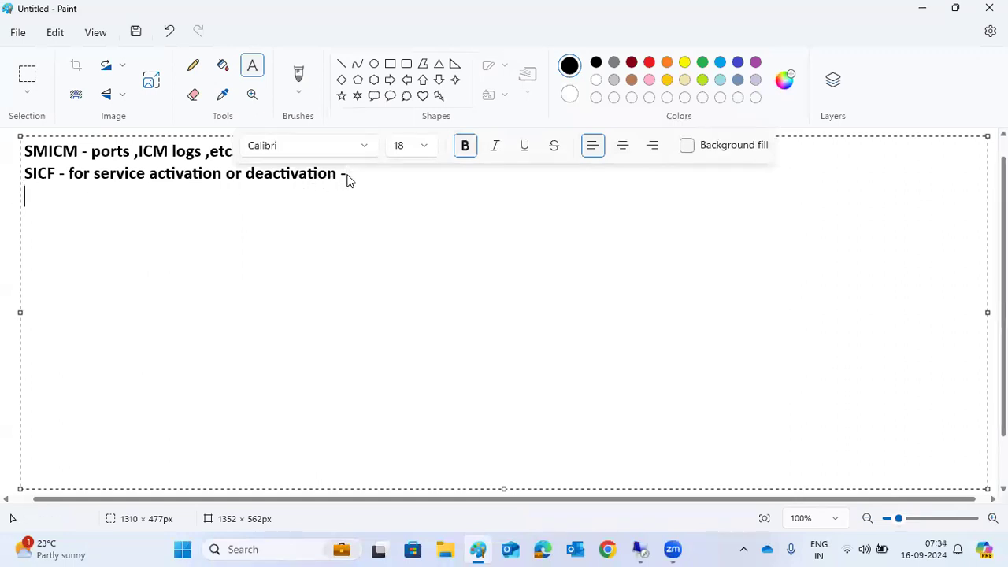
{"action": "type", "text": "RZ12 "}
{"action": "type", "text": "S"}
{"action": "type", "text": "M"}
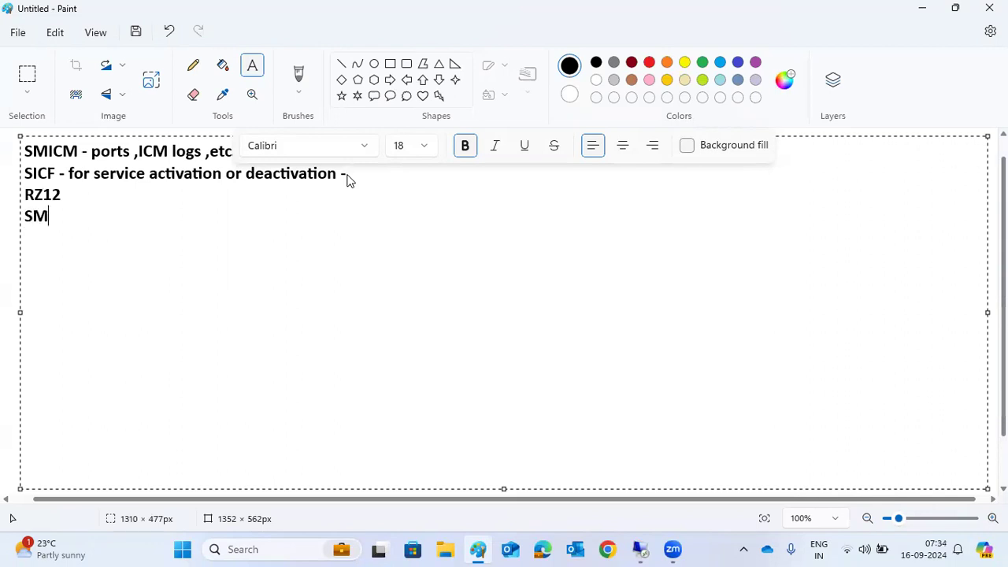
{"action": "type", "text": "61- background "}
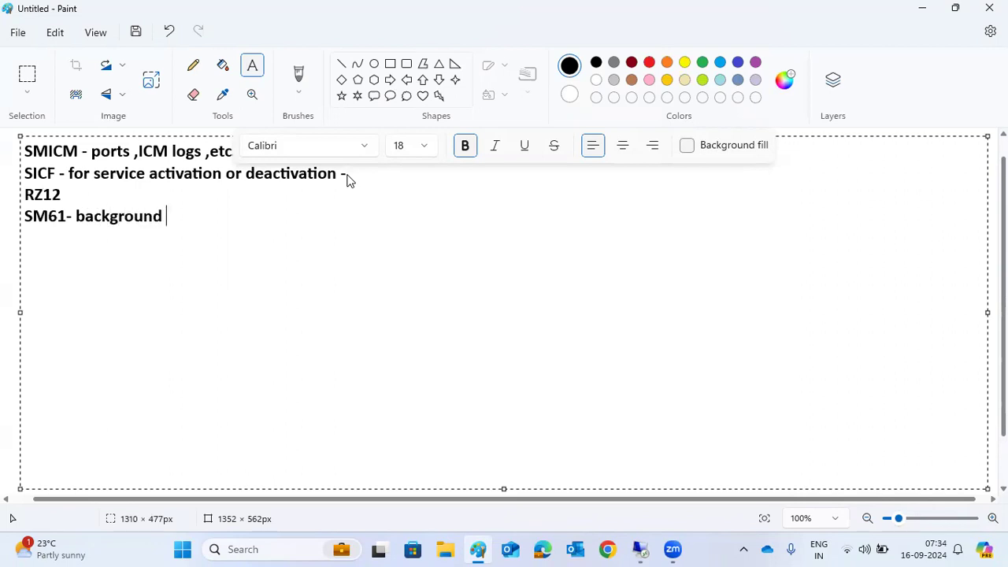
{"action": "type", "text": "job serve"}
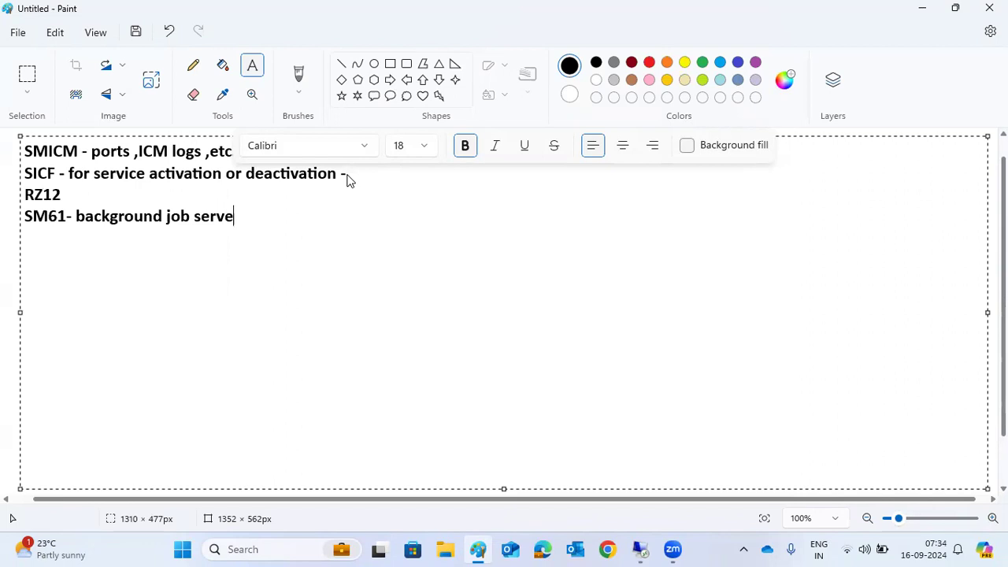
{"action": "type", "text": "r groups."}
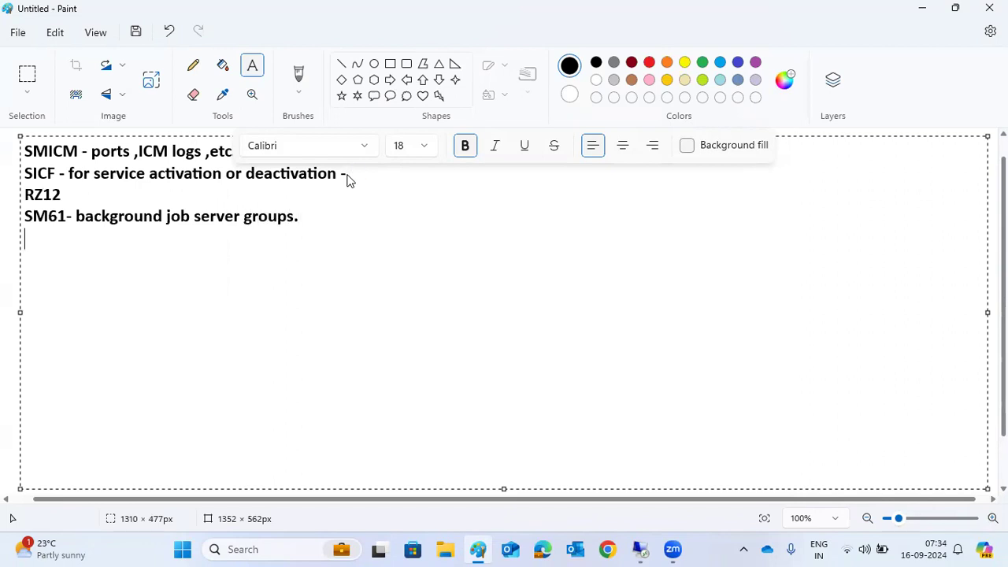
Switch back to the SAP session, start transaction sm61, and begin creating a new group in the job server groups.
{"action": "left_click", "coordinate": [640, 549]}
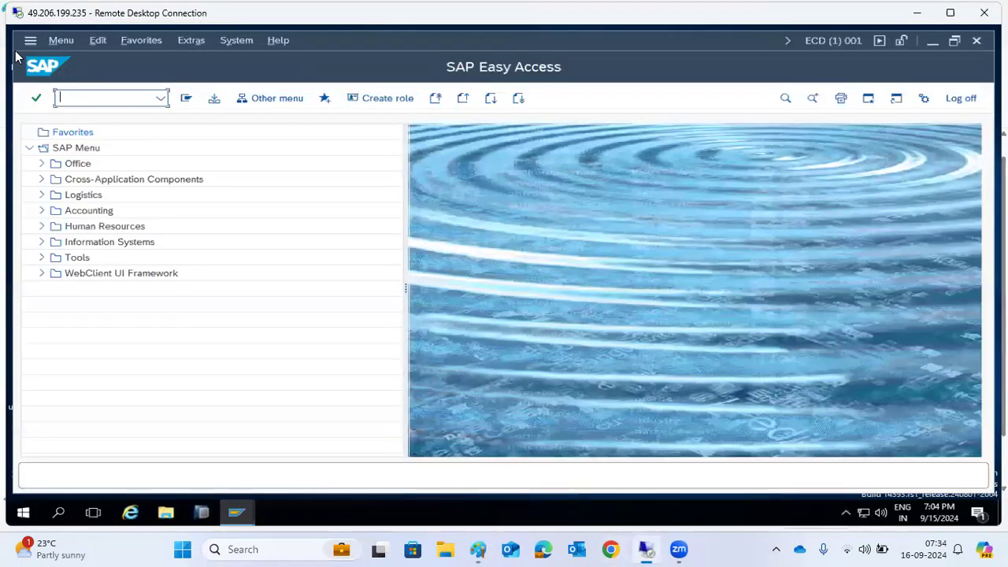
{"action": "type", "text": "sm61"}
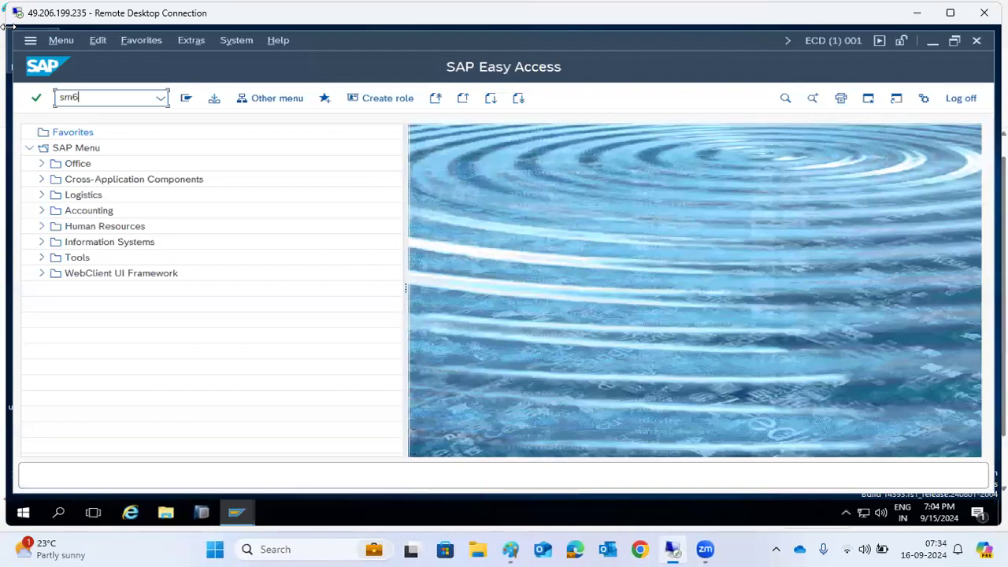
{"action": "key", "text": "Return"}
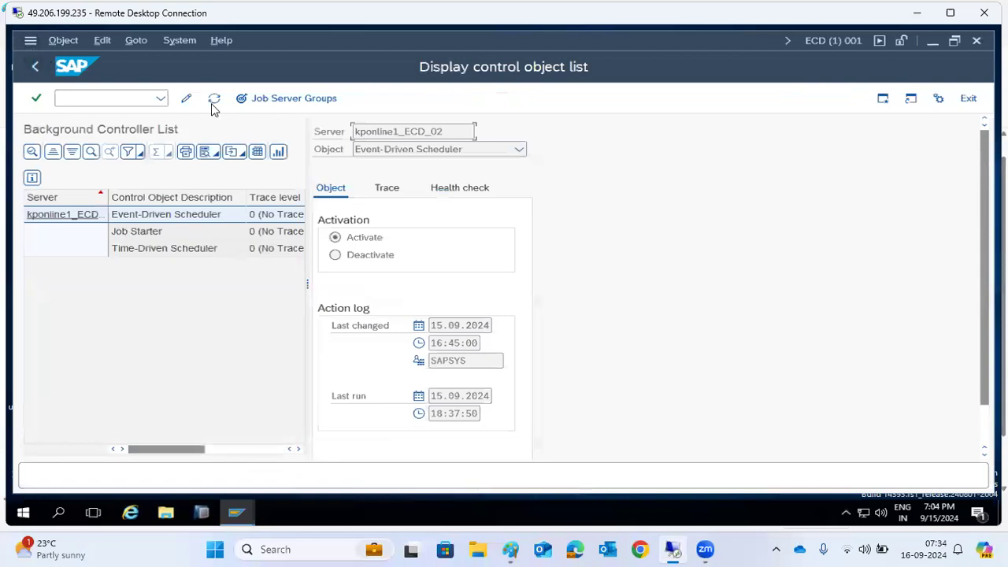
{"action": "left_click", "coordinate": [270, 99]}
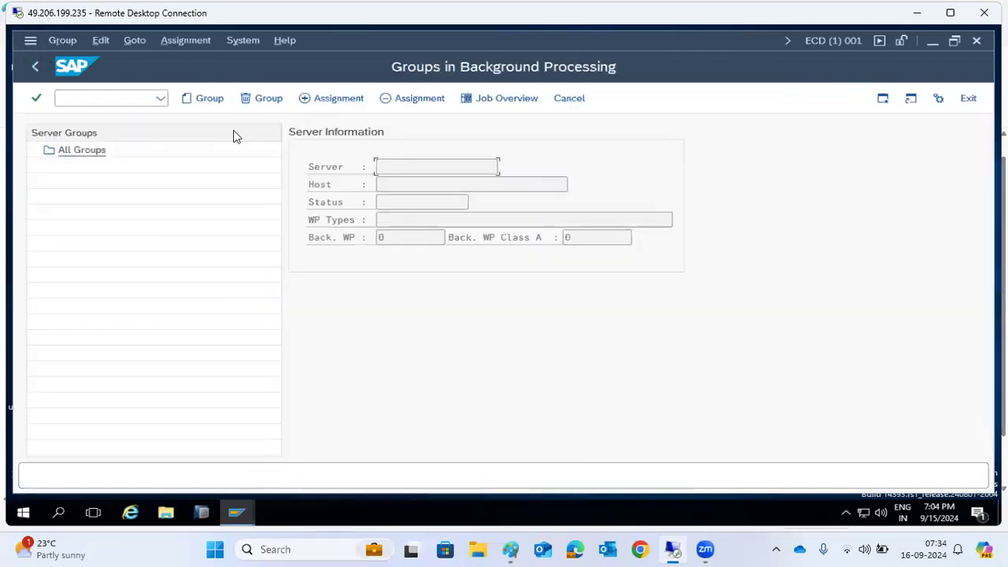
{"action": "left_click", "coordinate": [202, 97]}
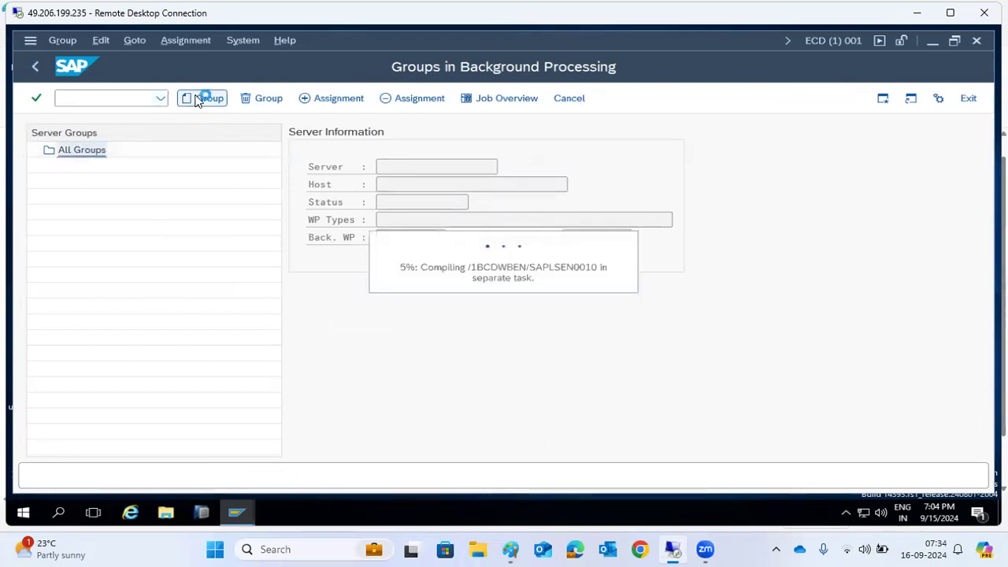
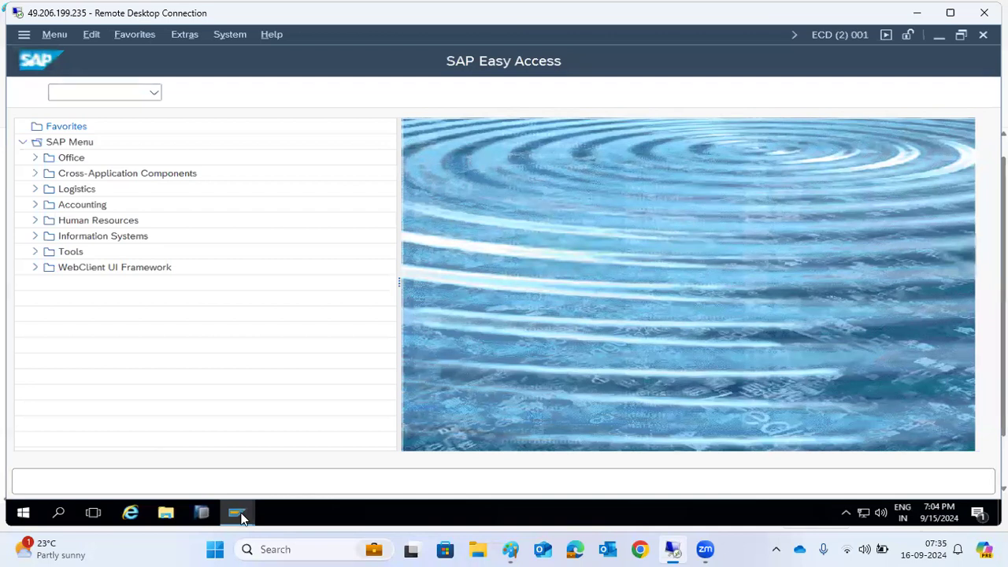
Start transaction sm36 from SAP Easy Access in the second session.
{"action": "type", "text": "sm37sm36"}
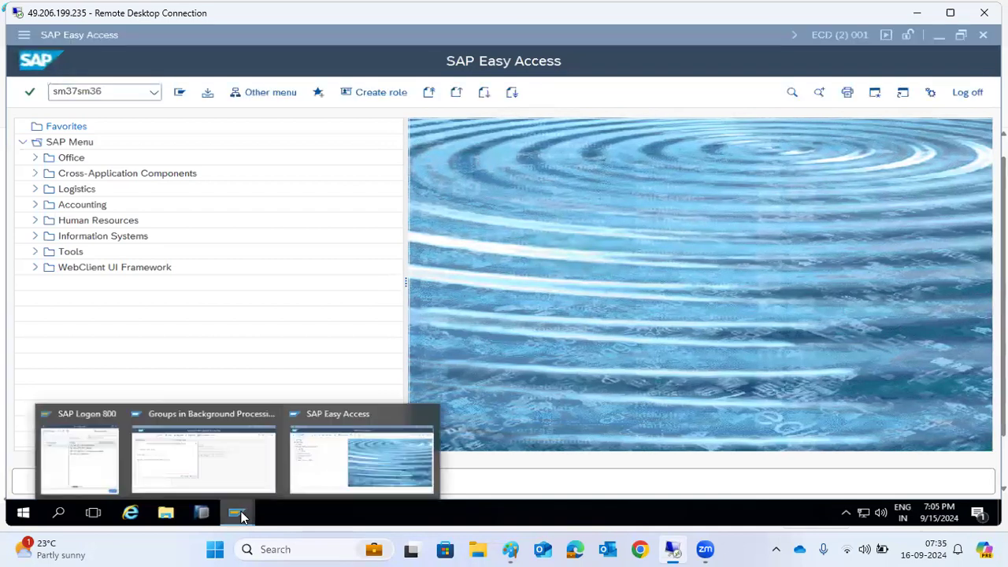
{"action": "left_click", "coordinate": [123, 91]}
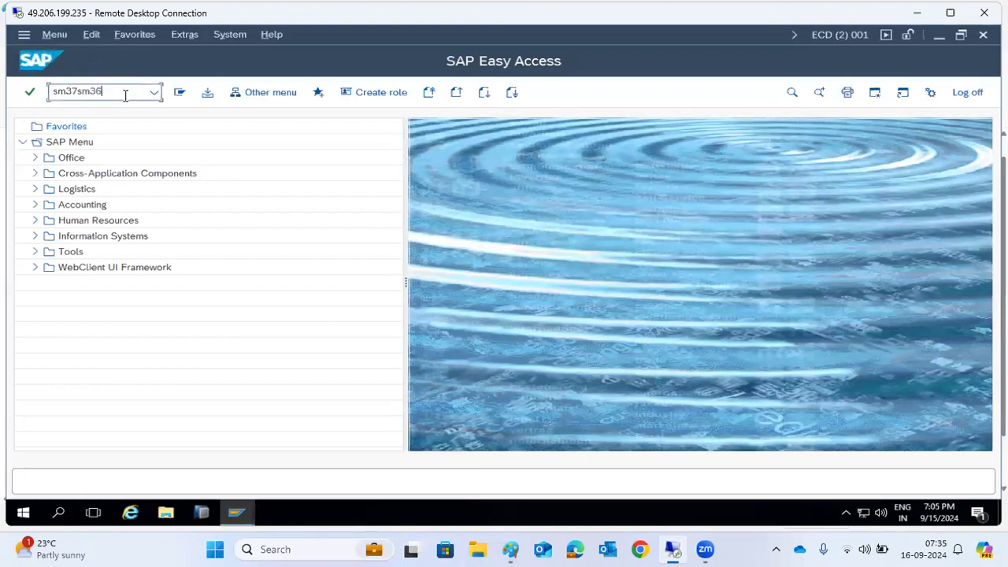
{"action": "double_click", "coordinate": [117, 92]}
{"action": "type", "text": "sm36"}
{"action": "key", "text": "Return"}
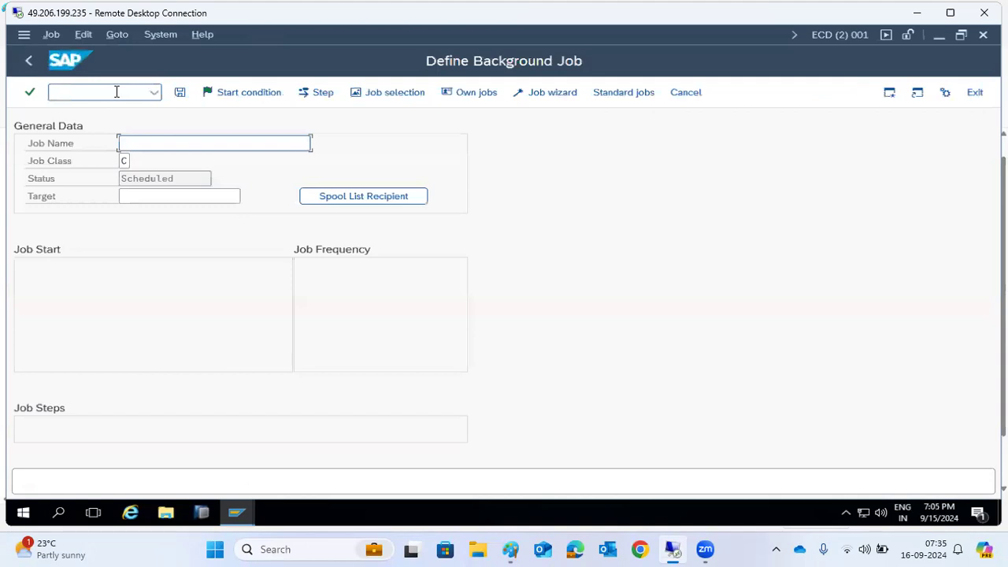
View the servers available as the background job's target, and return to SAP Easy Access.
{"action": "left_click", "coordinate": [184, 196]}
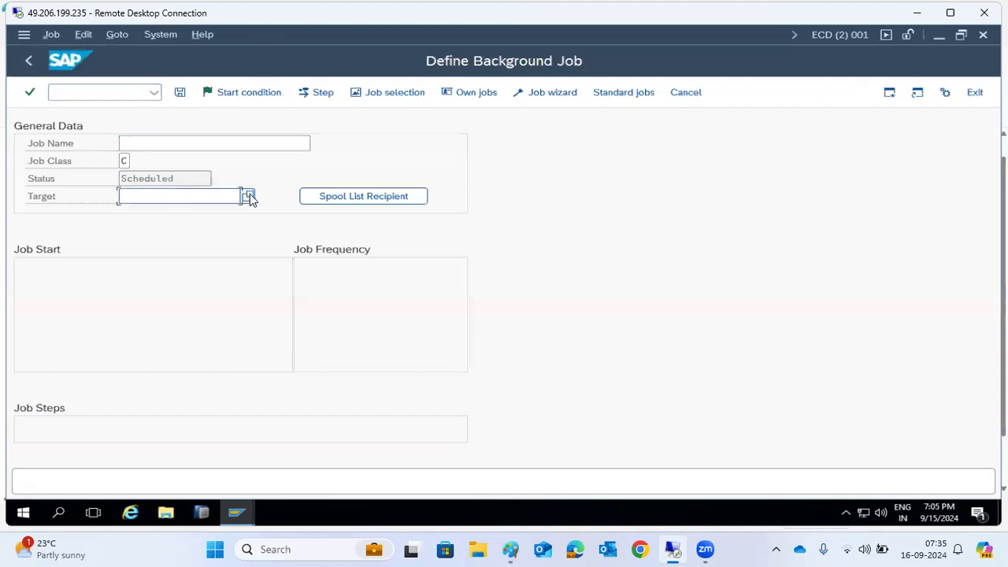
{"action": "left_click", "coordinate": [248, 196]}
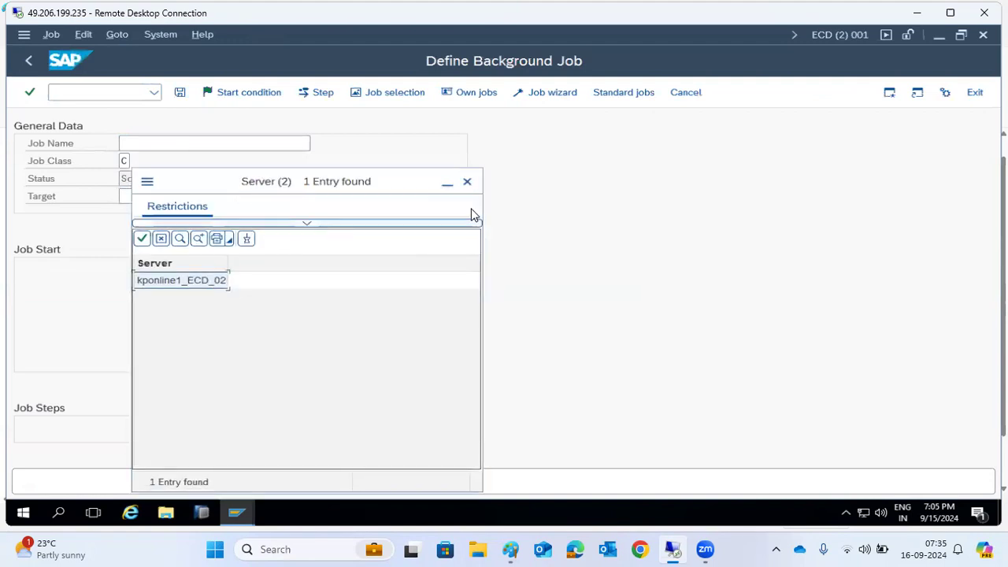
{"action": "left_click", "coordinate": [465, 182]}
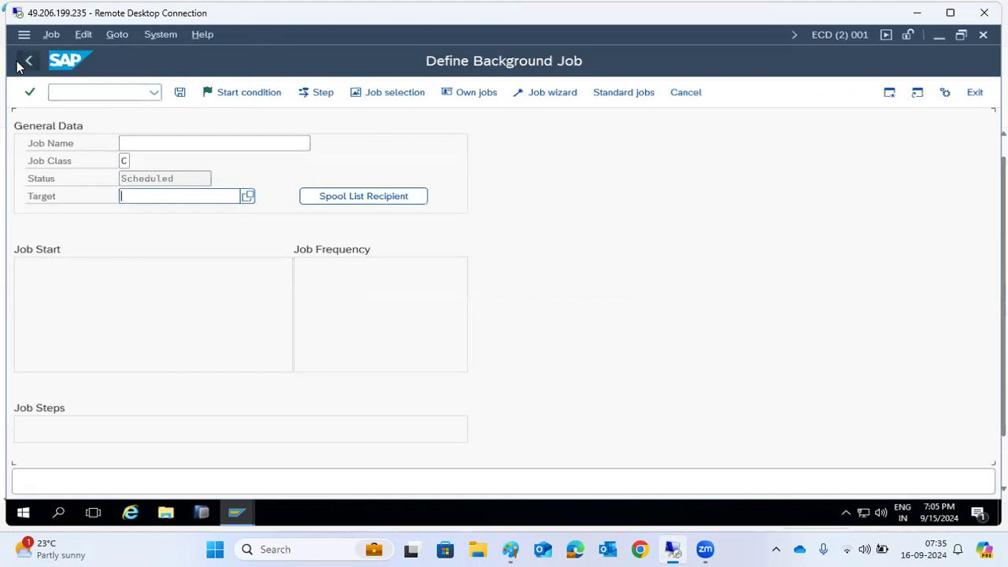
{"action": "left_click", "coordinate": [27, 61]}
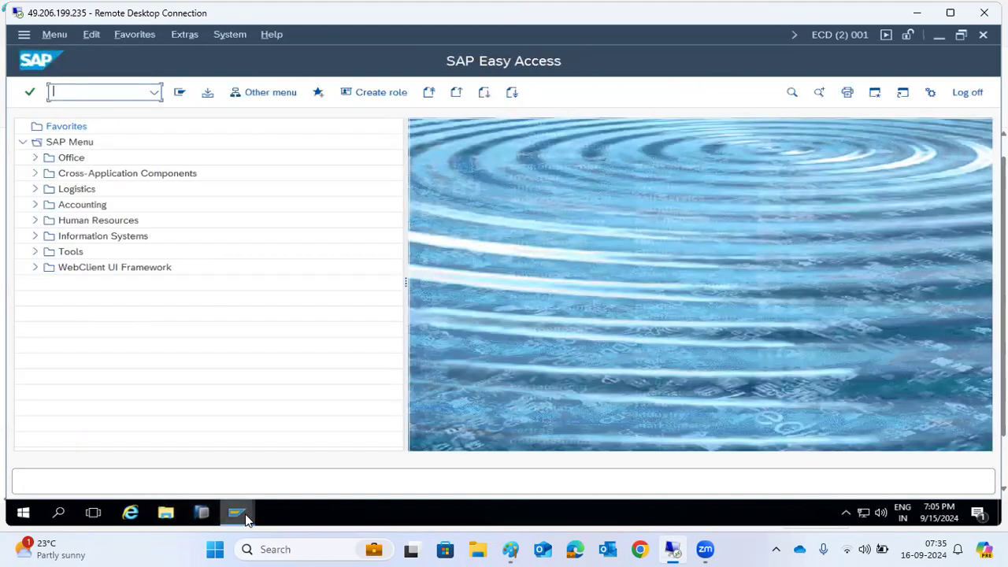
Return to the background processing groups session, create the server group SAP_BTC_DEFAULT, and select it under All Groups.
{"action": "mouse_move", "coordinate": [242, 515]}
{"action": "left_click", "coordinate": [216, 452]}
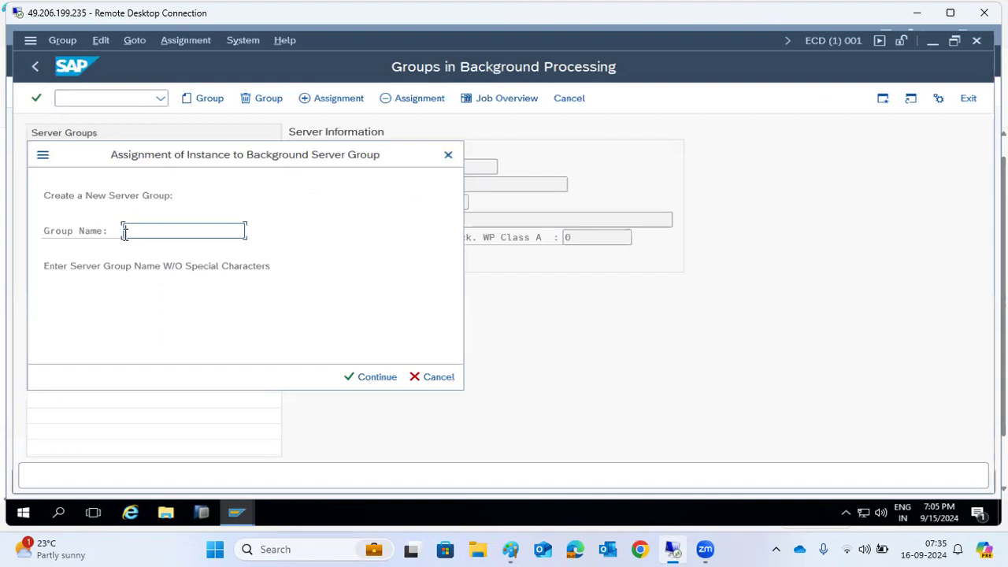
{"action": "type", "text": "SAP_BTC_DEFAULT"}
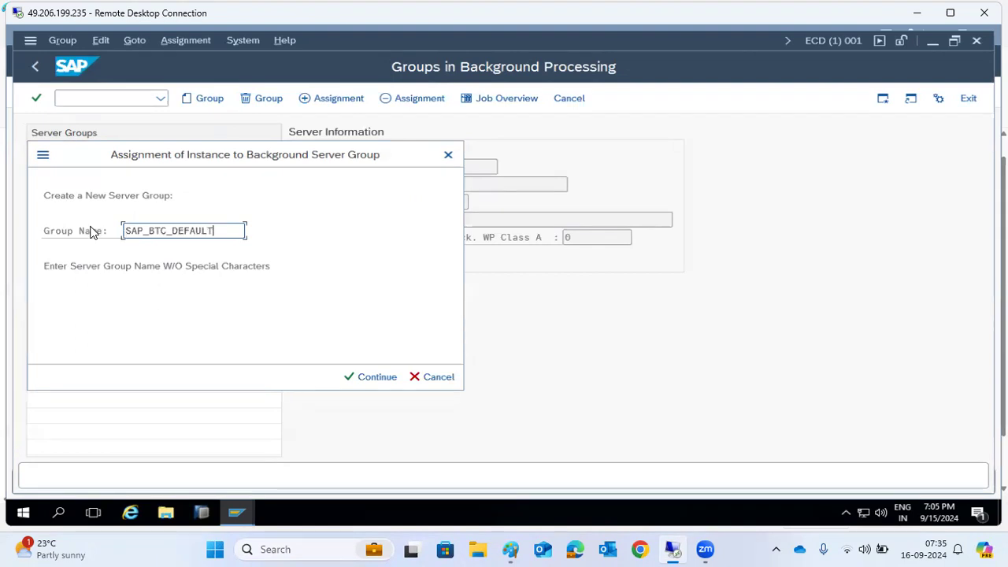
{"action": "left_click", "coordinate": [354, 378]}
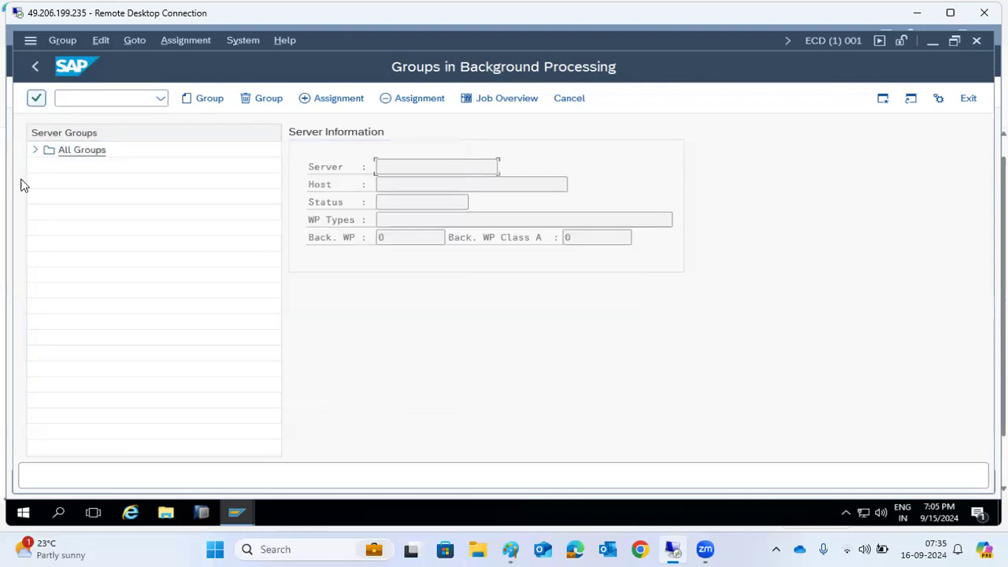
{"action": "left_click", "coordinate": [35, 150]}
{"action": "left_click", "coordinate": [71, 170]}
{"action": "left_click", "coordinate": [207, 106]}
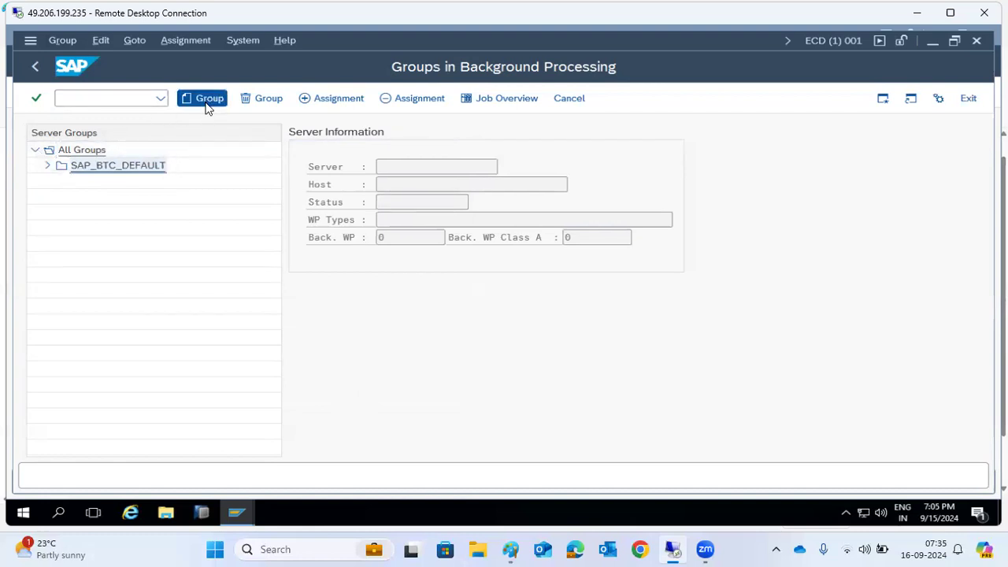
{"action": "left_click", "coordinate": [417, 373]}
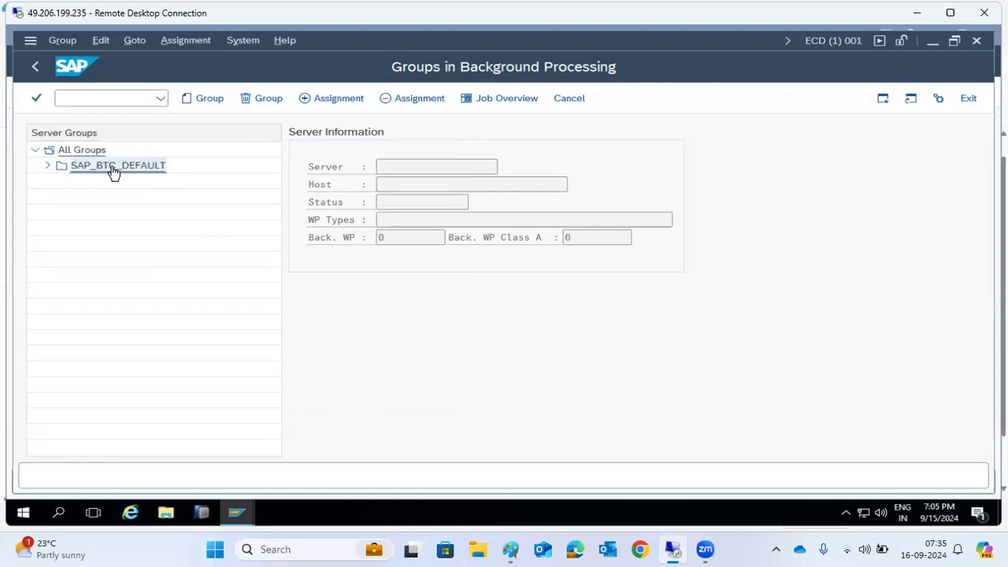
Assign the instance kponline1_ECD_02 to the SAP_BTC_DEFAULT background server group.
{"action": "left_click", "coordinate": [47, 165]}
{"action": "left_click", "coordinate": [340, 102]}
{"action": "left_click", "coordinate": [363, 231]}
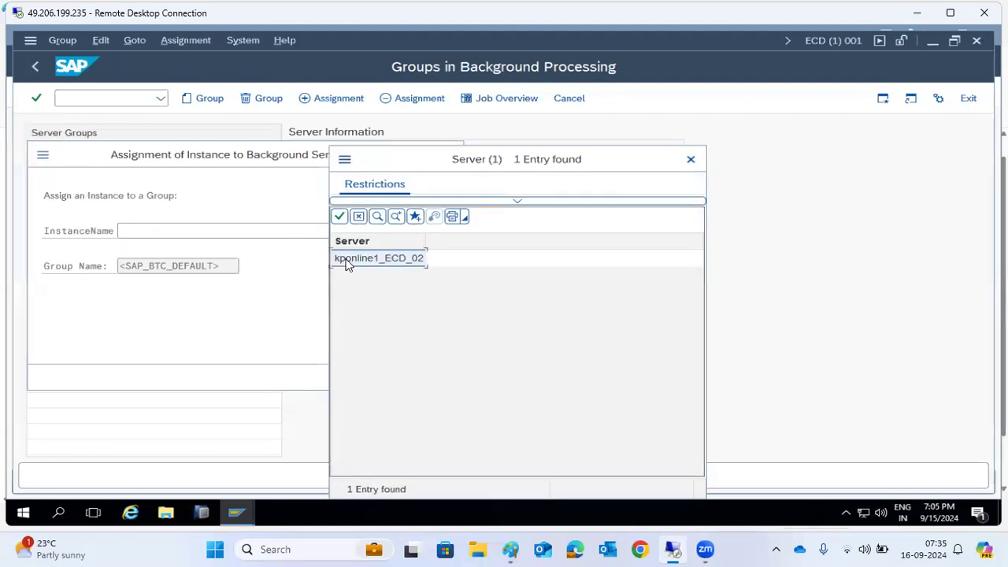
{"action": "double_click", "coordinate": [347, 264]}
{"action": "left_click", "coordinate": [371, 377]}
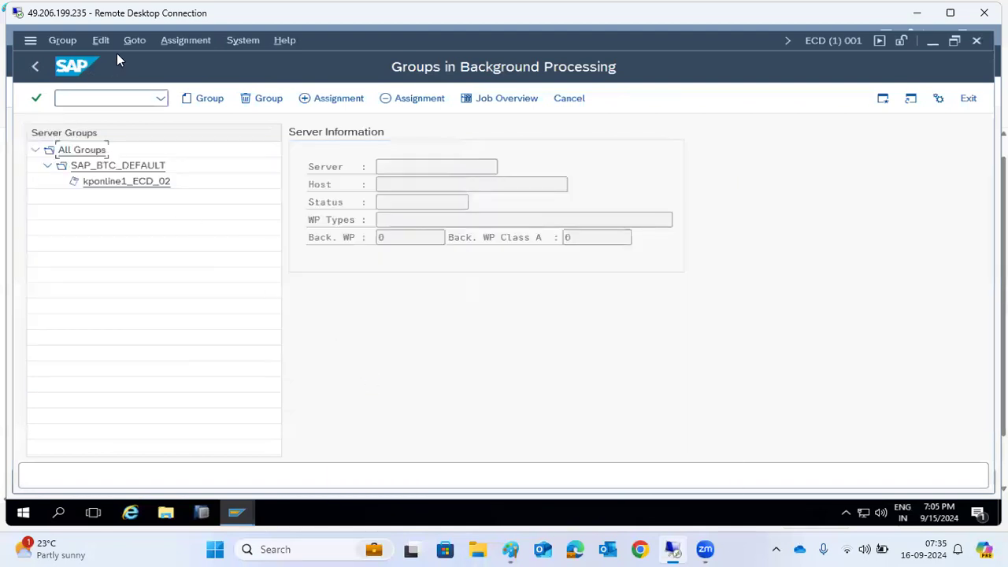
Return to the control object list, reopen the job server groups, and expand SAP_BTC_DEFAULT to check its assigned instance.
{"action": "left_click", "coordinate": [33, 62]}
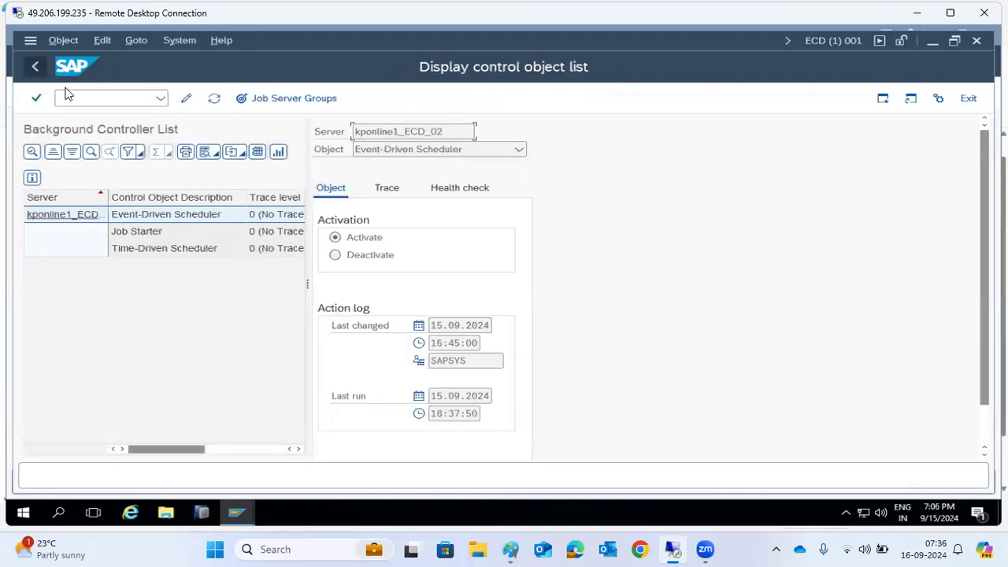
{"action": "left_click", "coordinate": [253, 100]}
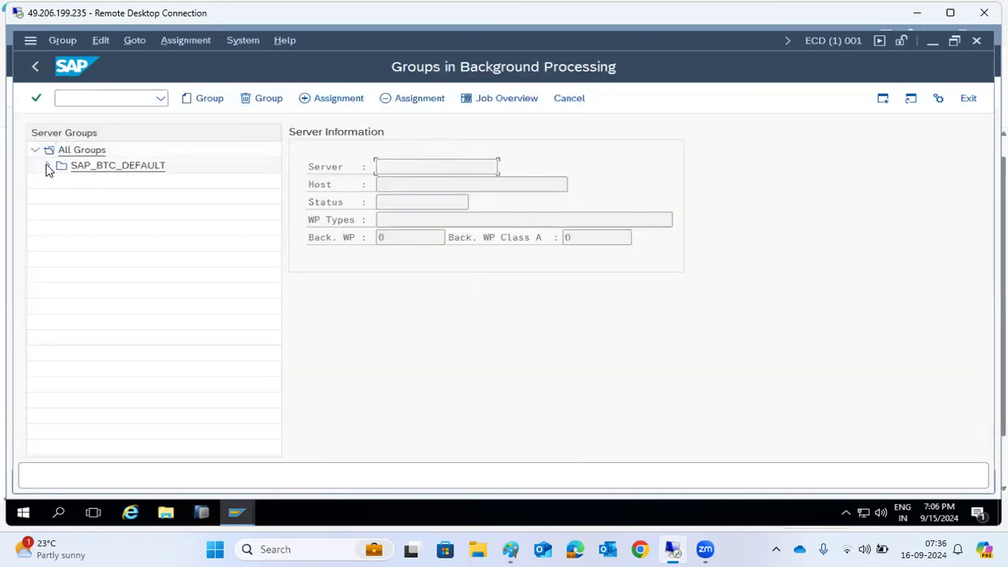
{"action": "left_click", "coordinate": [47, 166]}
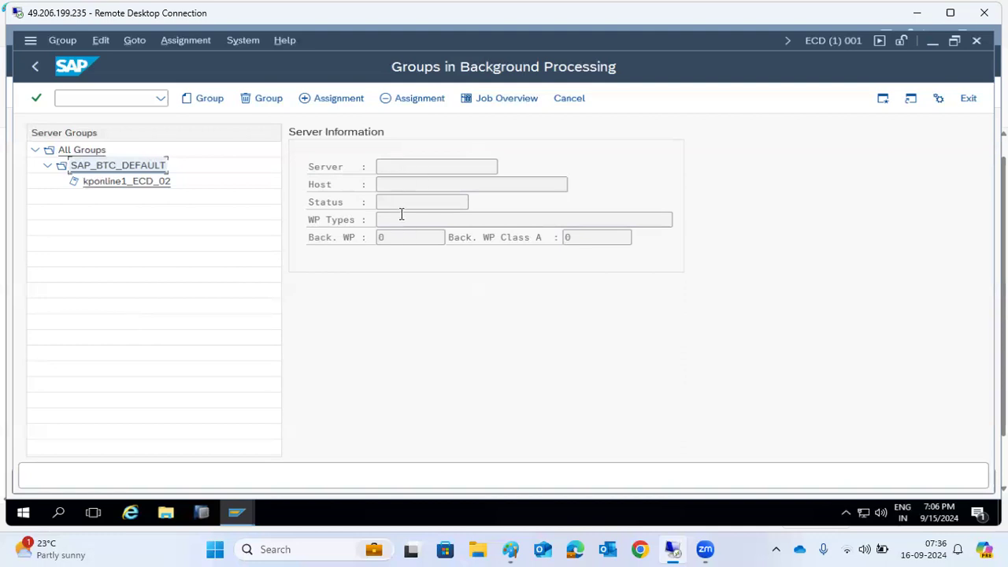
Start transaction sm37 directly from the server groups screen and run the job selection with its default criteria.
{"action": "left_click", "coordinate": [71, 98]}
{"action": "type", "text": "/nsm3"}
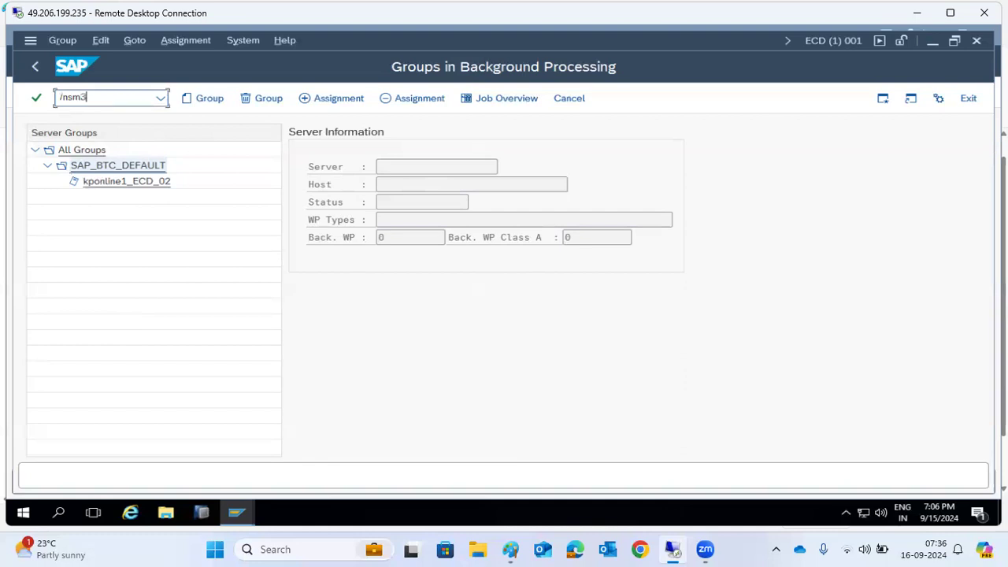
{"action": "type", "text": "7"}
{"action": "key", "text": "Return"}
{"action": "left_click", "coordinate": [228, 98]}
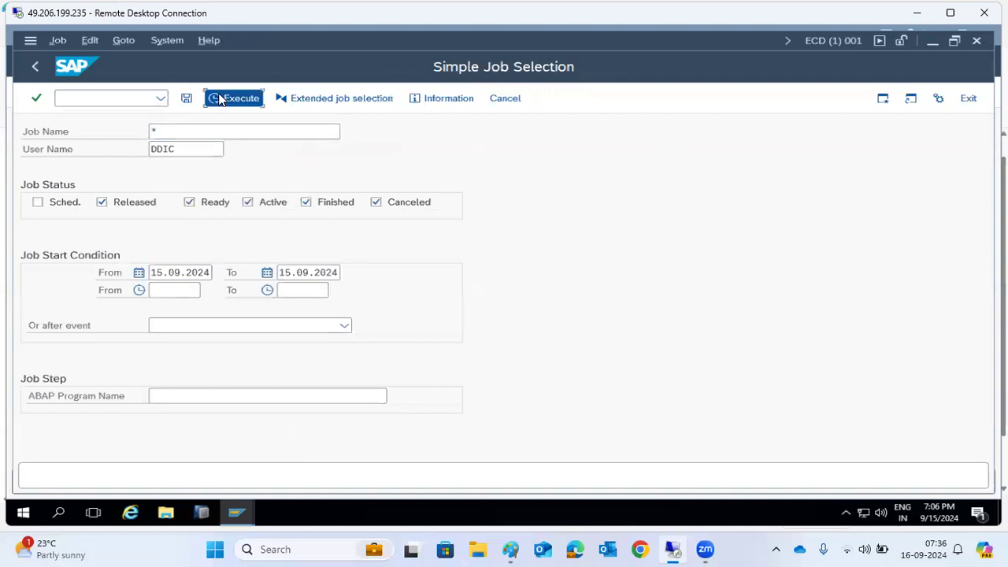
Change the job selection's user name to *, view the resulting job overview, and return to the selection screen.
{"action": "left_click", "coordinate": [33, 68]}
{"action": "left_click", "coordinate": [202, 149]}
{"action": "double_click", "coordinate": [196, 143]}
{"action": "type", "text": "*"}
{"action": "left_click", "coordinate": [228, 103]}
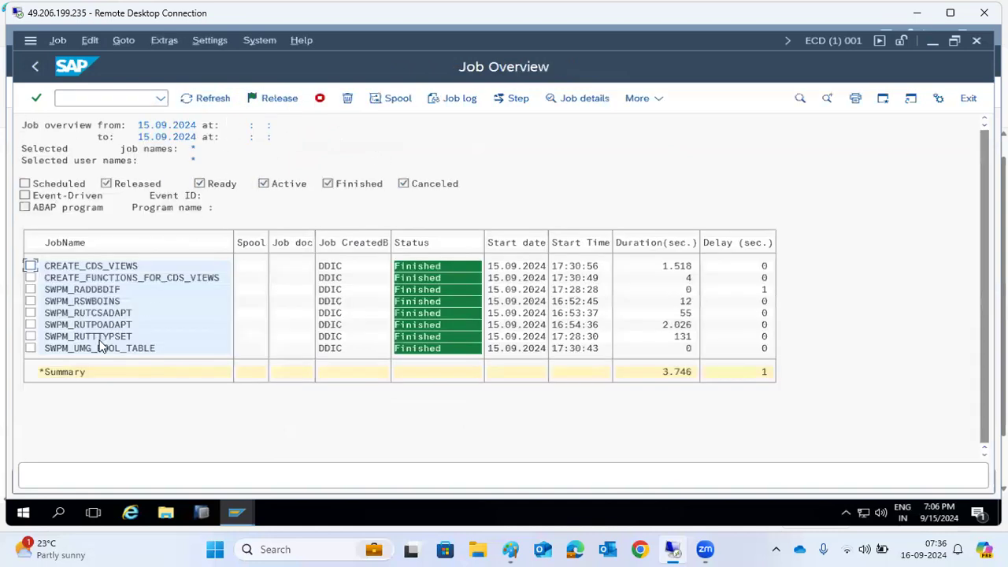
{"action": "left_click", "coordinate": [34, 67]}
{"action": "left_click", "coordinate": [79, 95]}
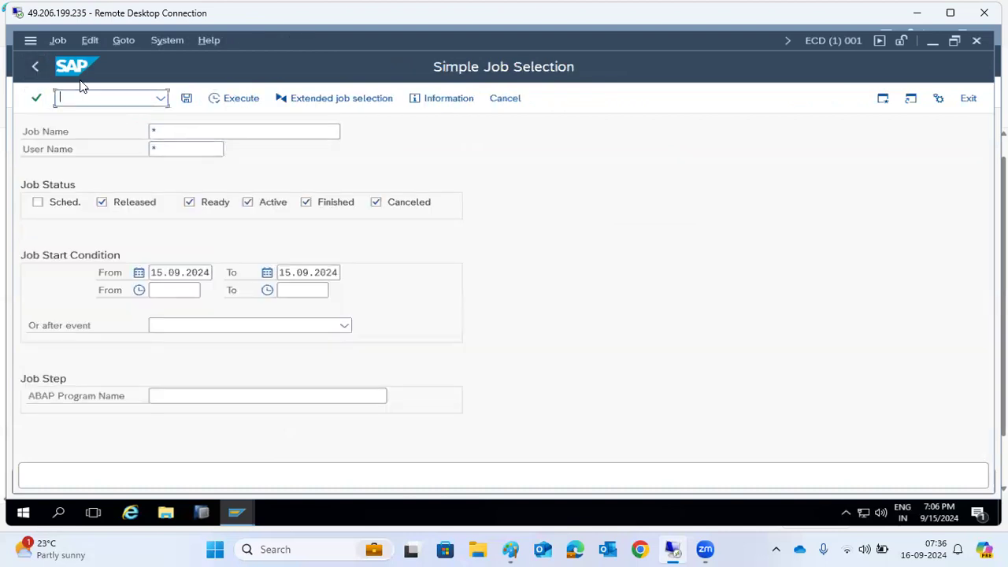
{"action": "type", "text": "/nsm36"}
{"action": "key", "text": "BackSpace"}
{"action": "key", "text": "BackSpace"}
{"action": "key", "text": "BackSpace"}
{"action": "key", "text": "BackSpace"}
{"action": "key", "text": "BackSpace"}
{"action": "key", "text": "BackSpace"}
Return to SAP Easy Access, switch to the Paint notes, and add "-RFC server groups" after RZ12.
{"action": "left_click", "coordinate": [35, 66]}
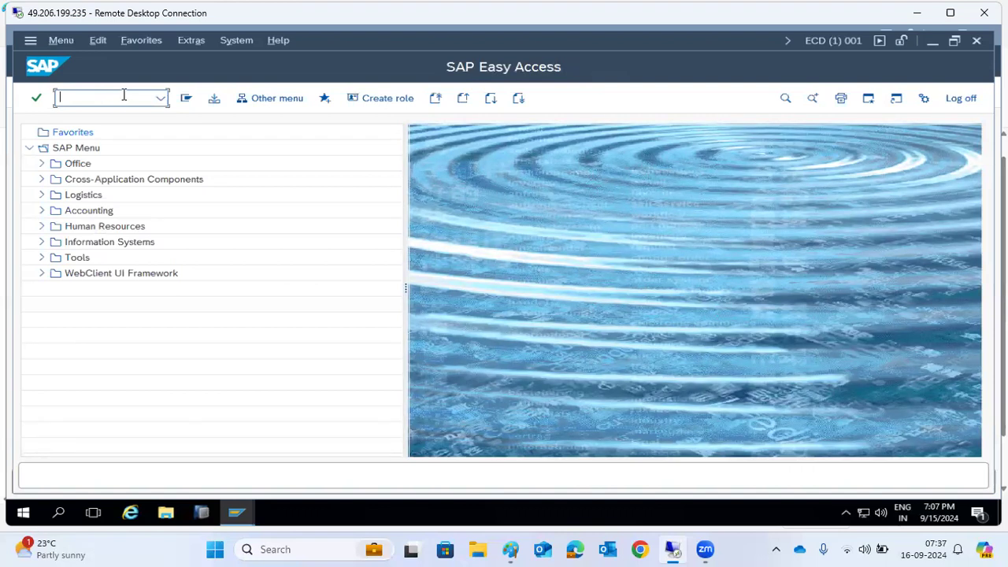
{"action": "left_click", "coordinate": [511, 548]}
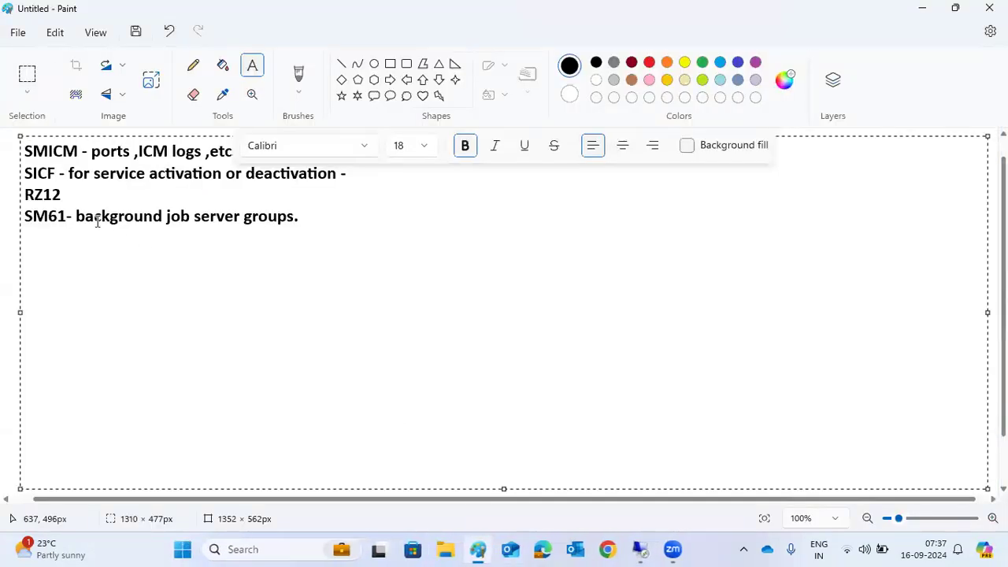
{"action": "left_click", "coordinate": [78, 198]}
{"action": "type", "text": "-RFC"}
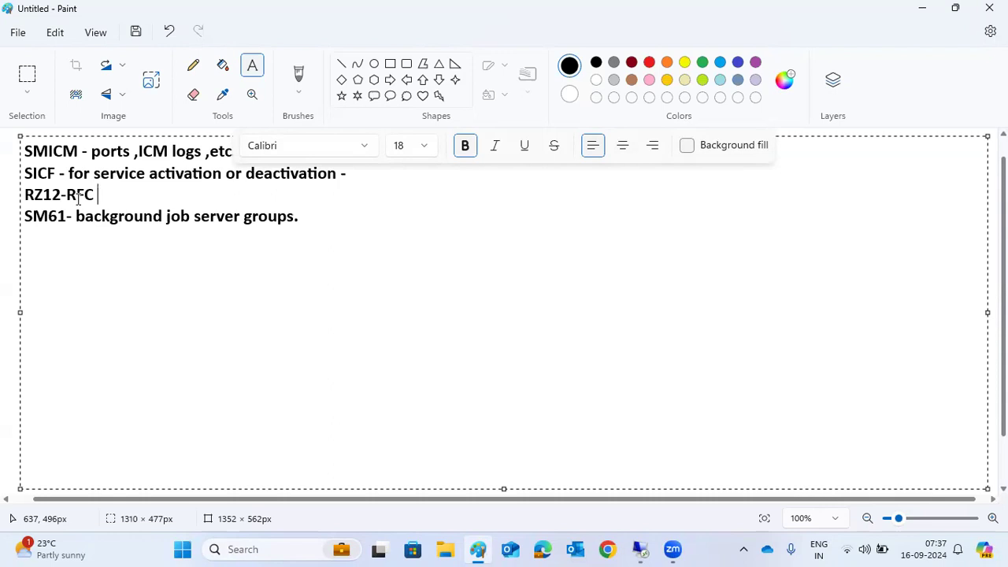
{"action": "type", "text": "server groups"}
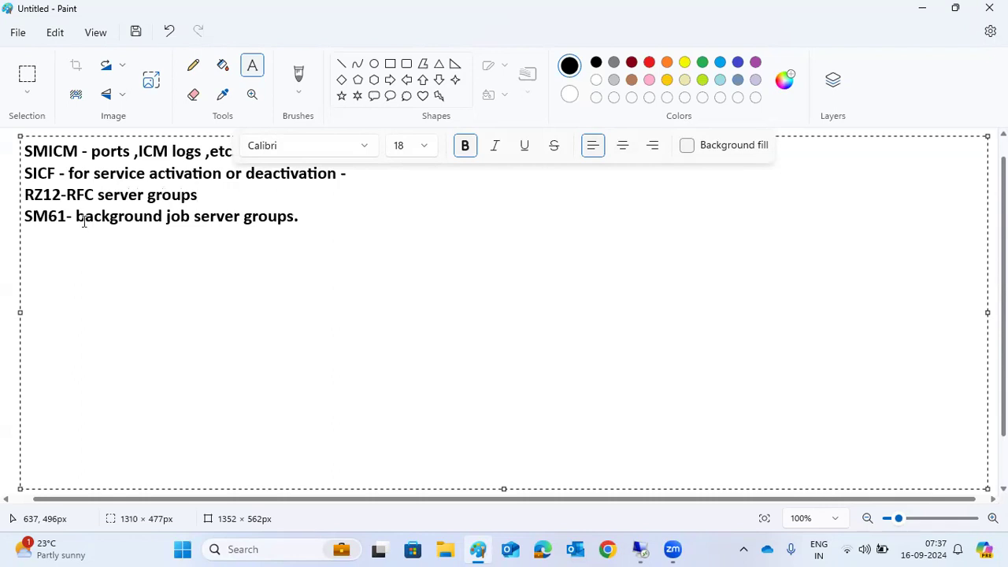
Review the SM61, SICF and SMICM lines in the notes by highlighting their descriptions.
{"action": "left_click_drag", "start_coordinate": [85, 221], "coordinate": [295, 220]}
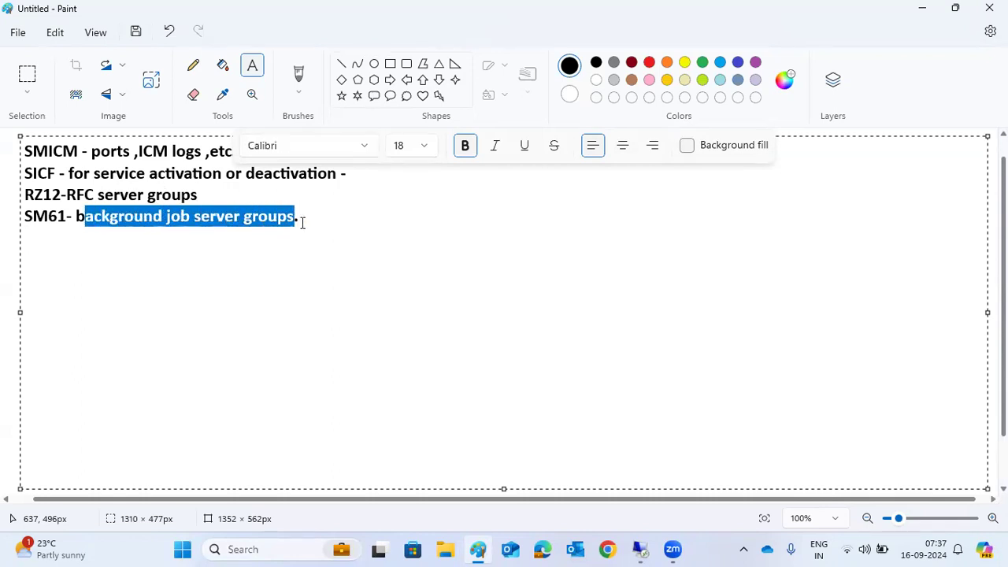
{"action": "left_click", "coordinate": [302, 220]}
{"action": "left_click_drag", "start_coordinate": [111, 174], "coordinate": [215, 181]}
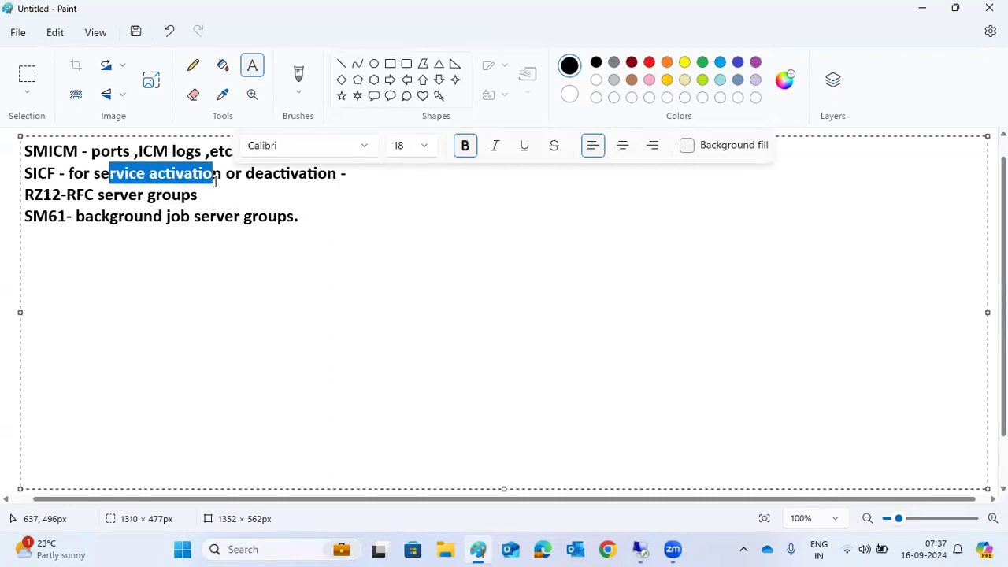
{"action": "left_click_drag", "start_coordinate": [78, 152], "coordinate": [193, 175]}
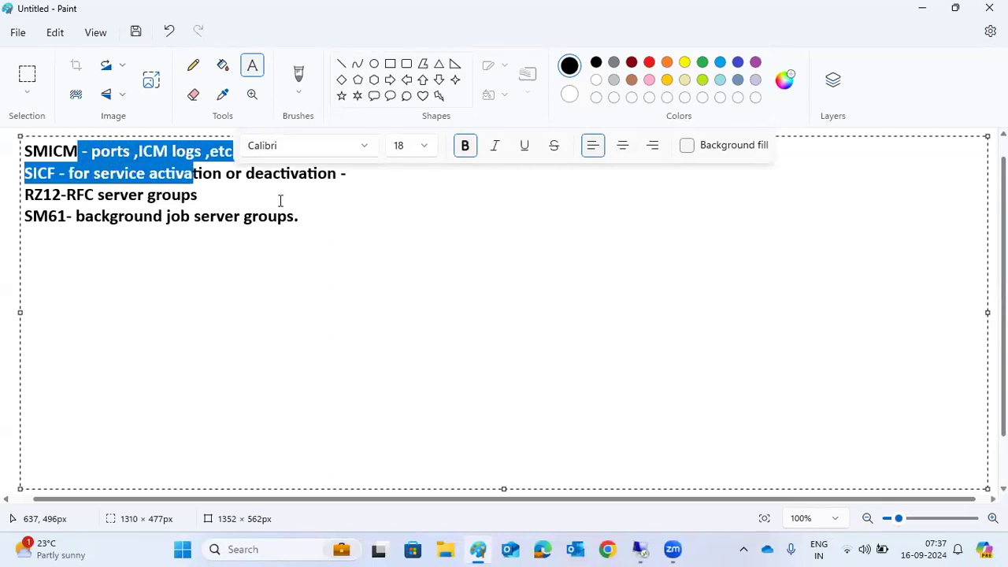
{"action": "left_click", "coordinate": [311, 214]}
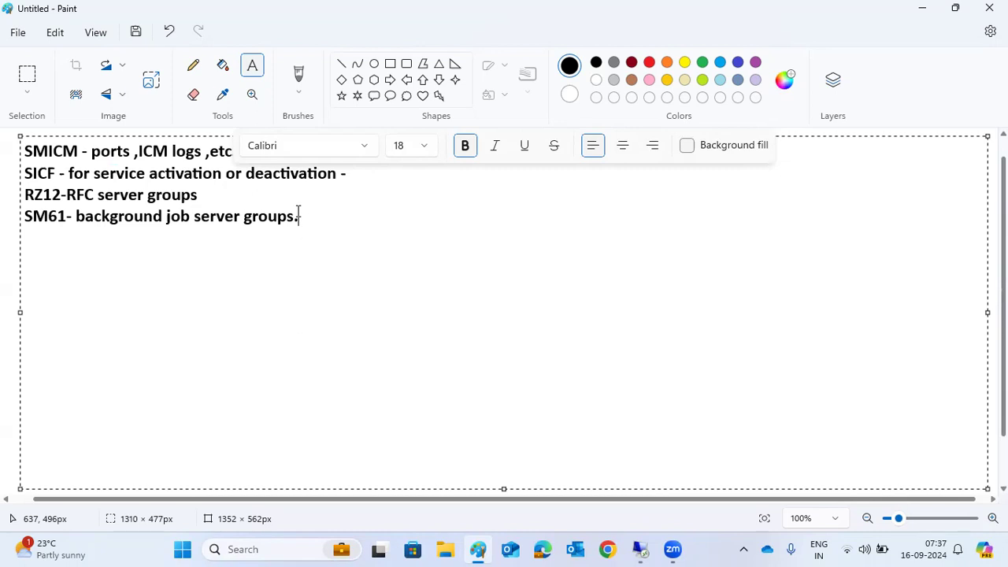
Highlight the SM61 and RZ12 descriptions again, and add the line "SA38/SE38 -" below the SM61 note.
{"action": "key", "text": "Return"}
{"action": "left_click_drag", "start_coordinate": [93, 219], "coordinate": [295, 228]}
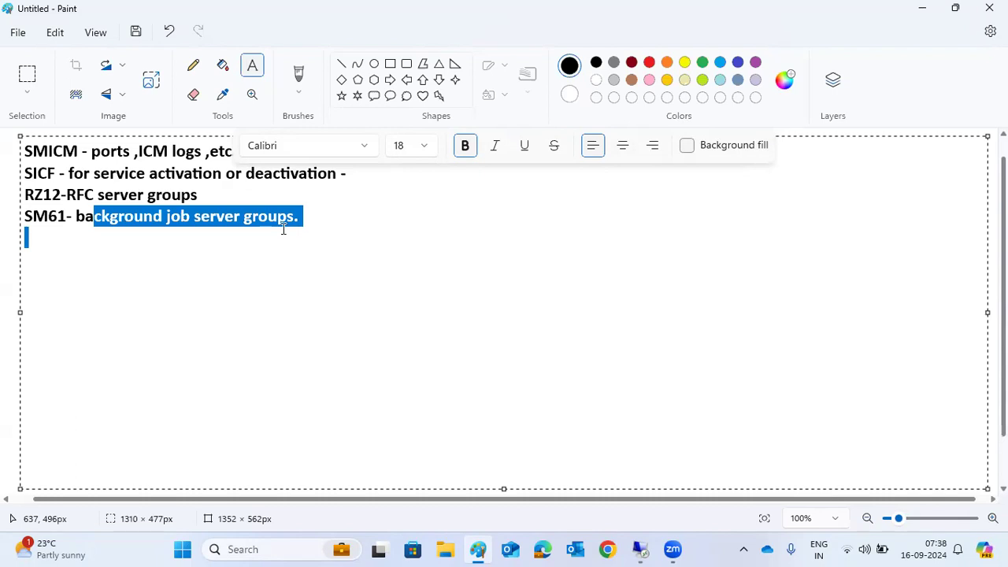
{"action": "left_click_drag", "start_coordinate": [67, 194], "coordinate": [201, 198]}
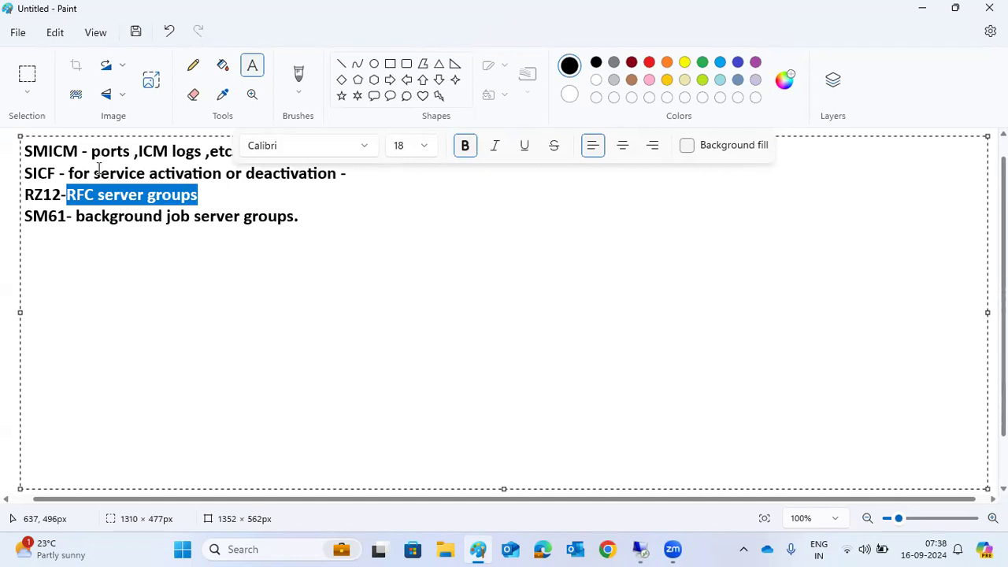
{"action": "left_click", "coordinate": [96, 163]}
{"action": "left_click", "coordinate": [319, 229]}
{"action": "left_click", "coordinate": [296, 218]}
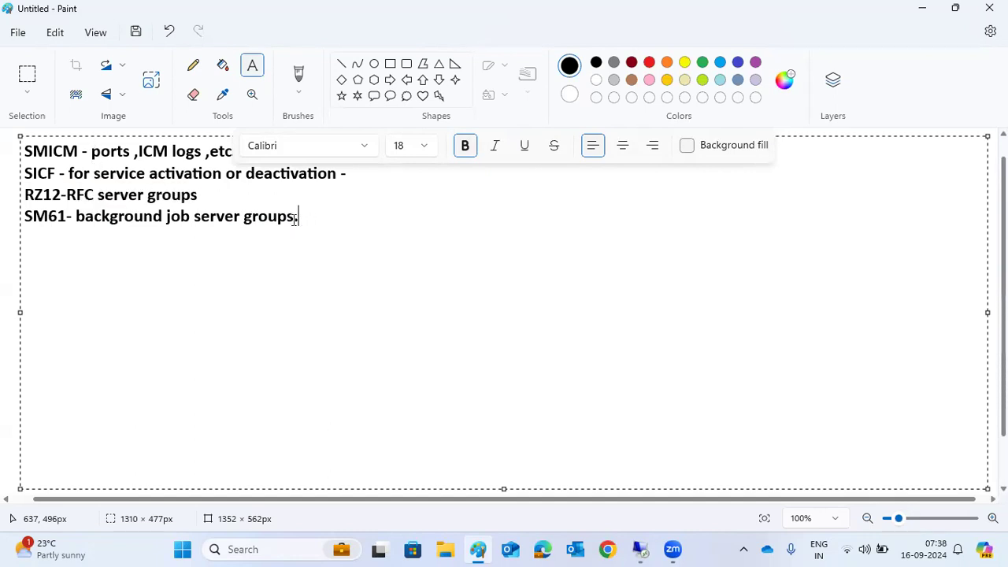
{"action": "type", "text": "SA38/SE3"}
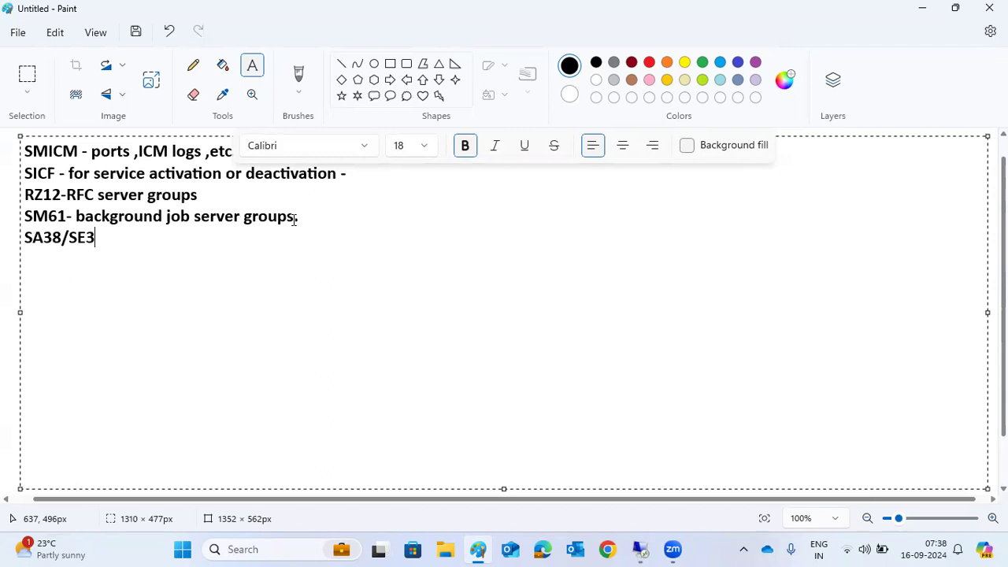
{"action": "type", "text": "8 -"}
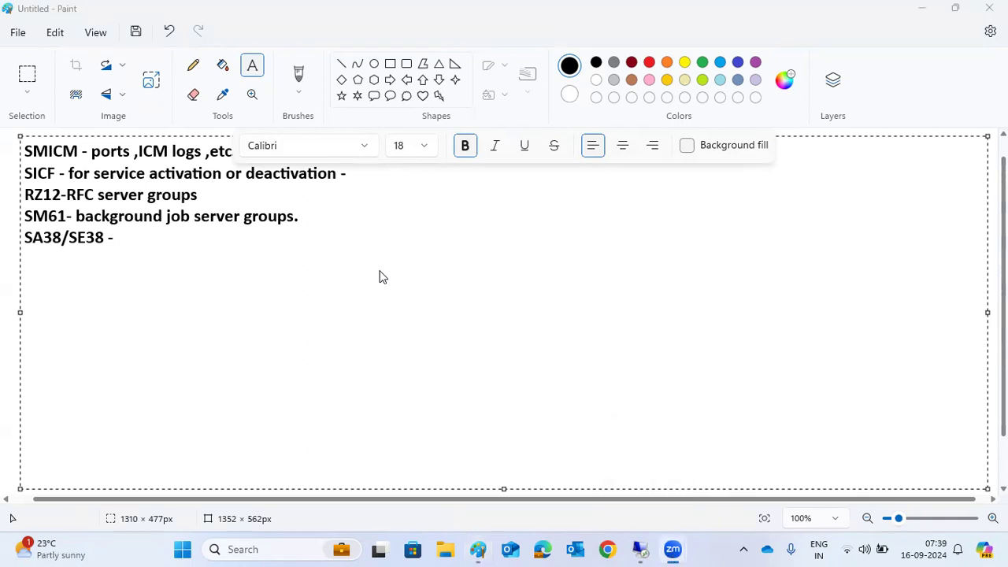
{"action": "left_click", "coordinate": [378, 277]}
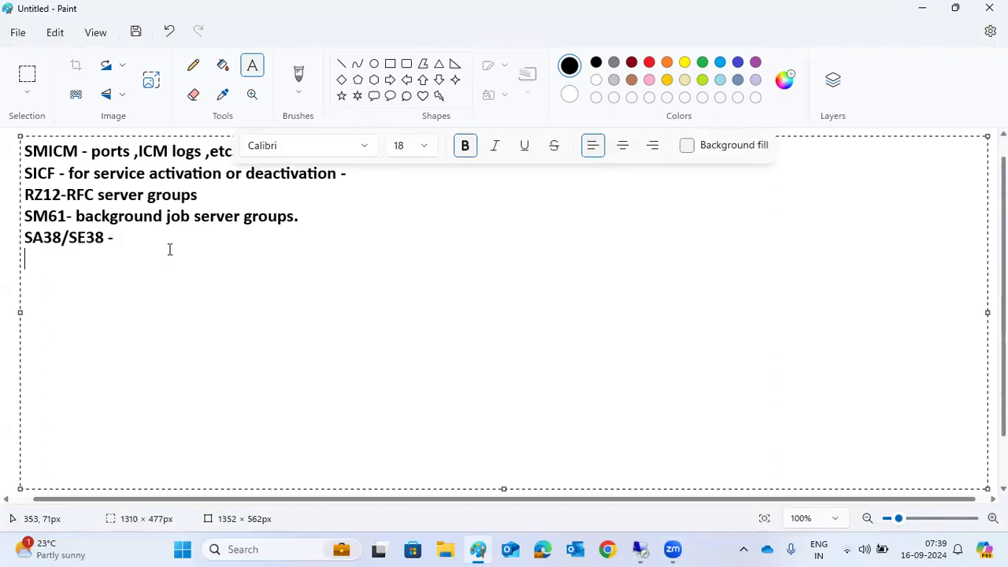
Switch back to the SAP session and start transaction se38 to view the ABAP Editor's initial screen.
{"action": "left_click", "coordinate": [639, 548]}
{"action": "type", "text": "se38"}
{"action": "key", "text": "Return"}
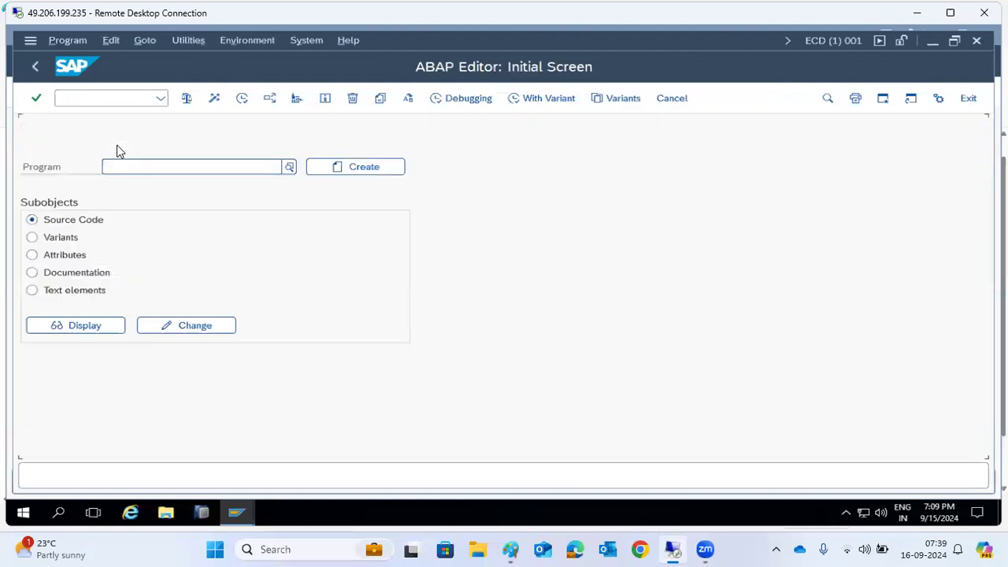
{"action": "left_click", "coordinate": [208, 168]}
Start transaction sa38 directly from the ABAP Editor to view the program execution screen.
{"action": "left_click", "coordinate": [128, 96]}
{"action": "type", "text": "/"}
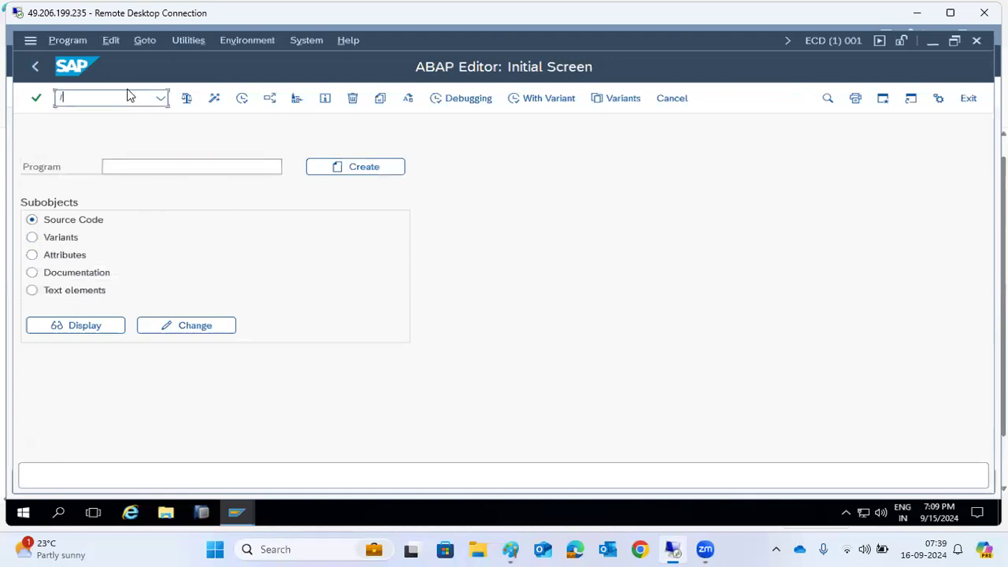
{"action": "type", "text": "nsa38"}
{"action": "key", "text": "Return"}
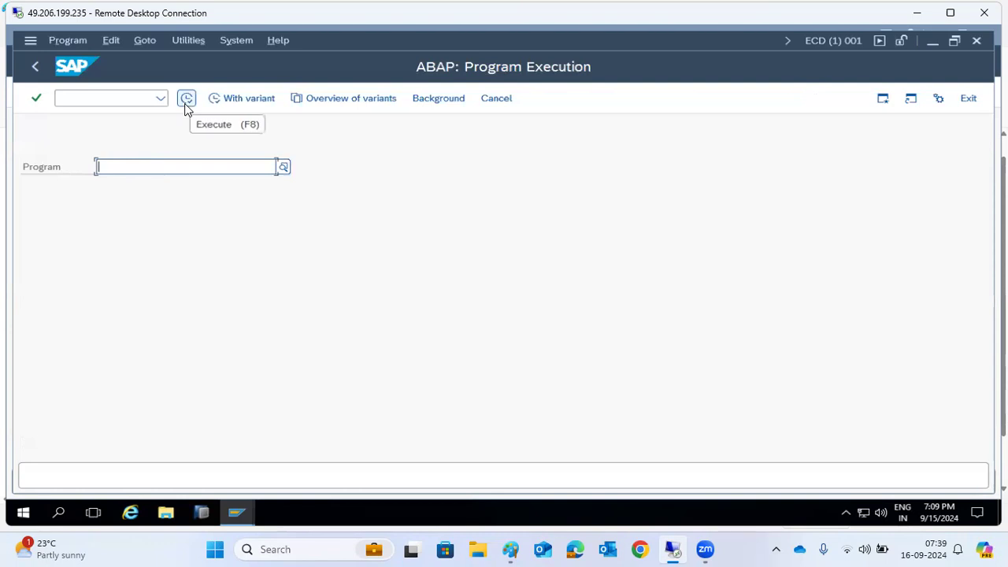
Reopen se38 from SAP Easy Access to view the recently entered transactions, and return to SAP Easy Access.
{"action": "left_click", "coordinate": [36, 66]}
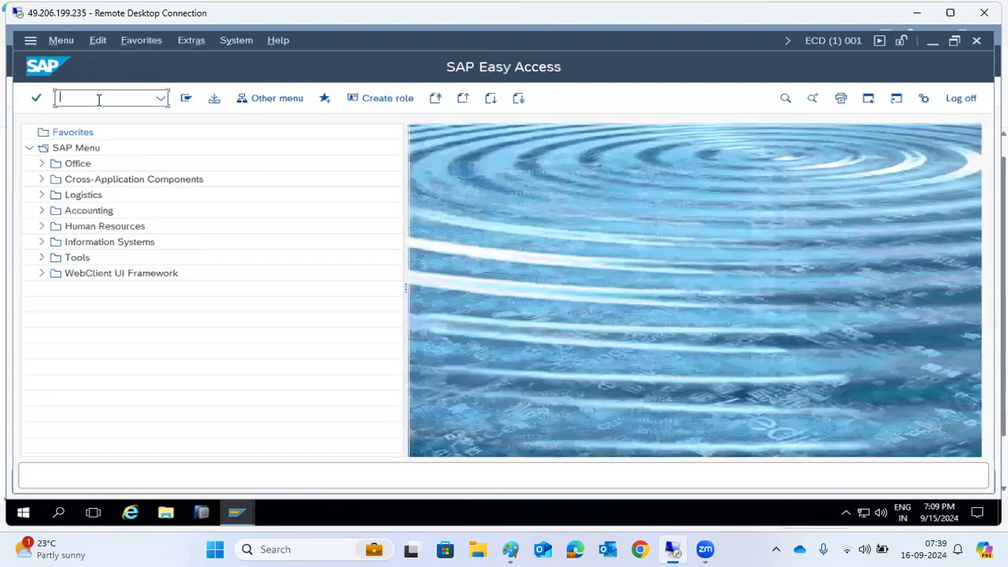
{"action": "type", "text": "se38"}
{"action": "key", "text": "Return"}
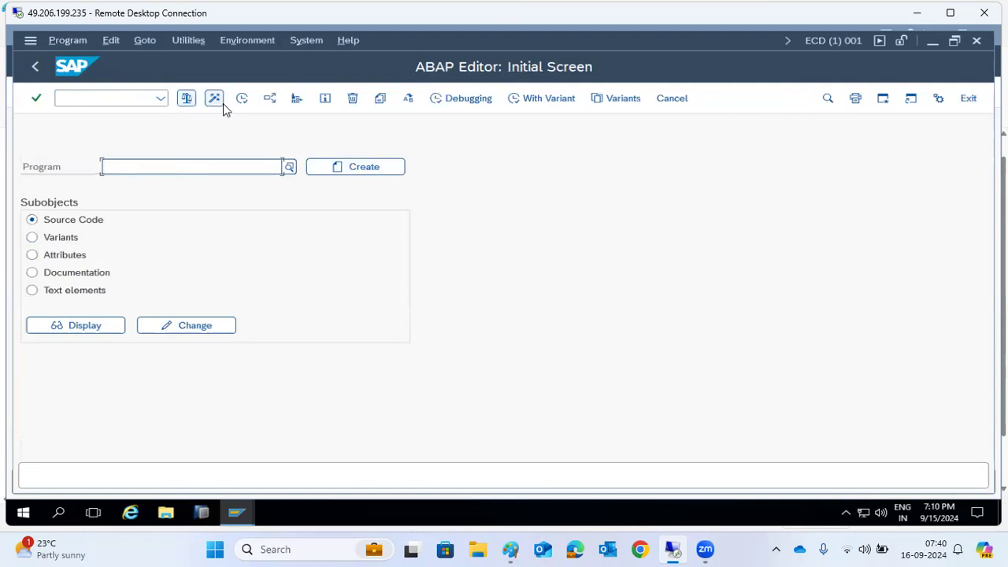
{"action": "left_click", "coordinate": [160, 99]}
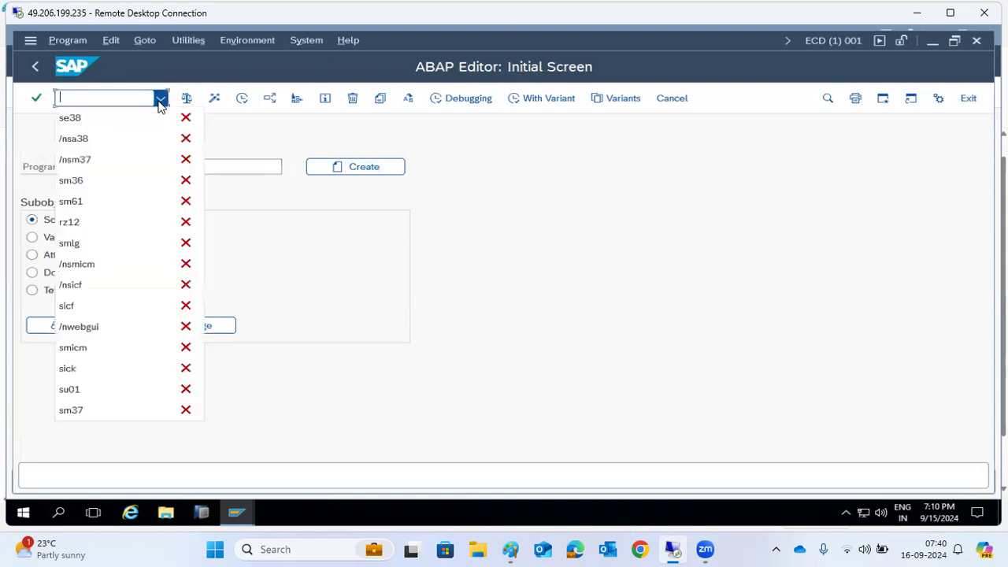
{"action": "left_click", "coordinate": [36, 67]}
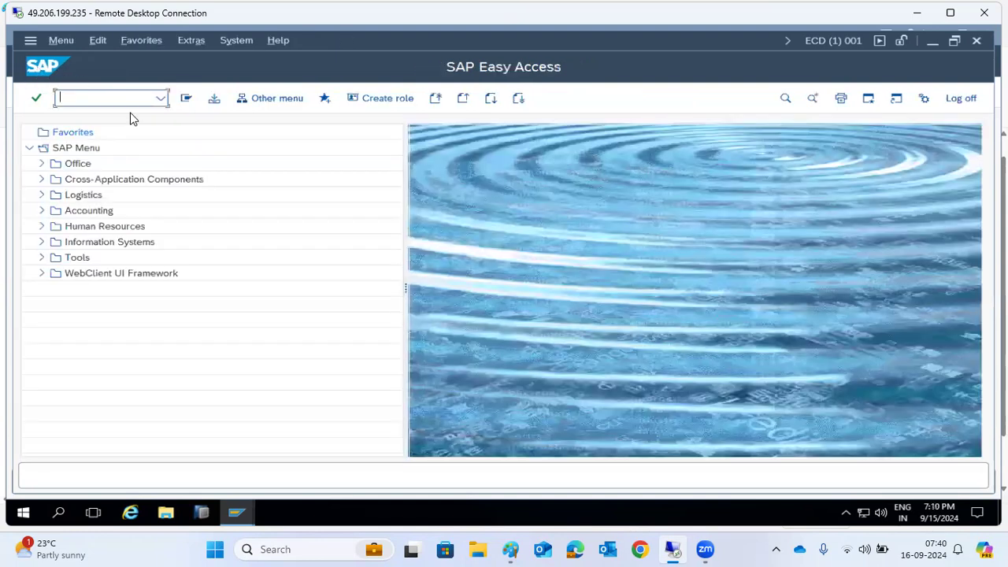
Switch to the Paint notes and add the line "SE11-SE16 - view the table data" below the SA38/SE38 line.
{"action": "left_click", "coordinate": [511, 549]}
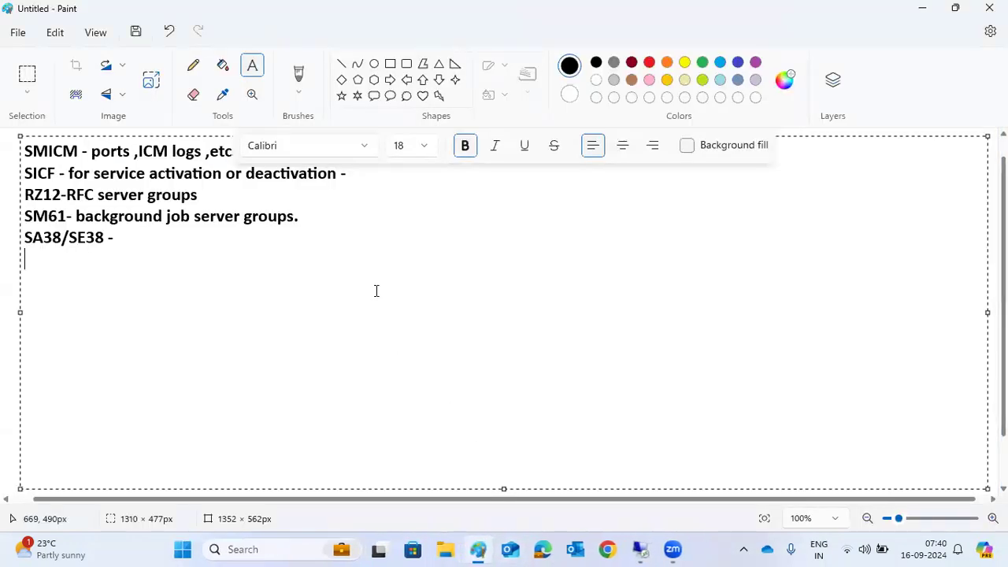
{"action": "type", "text": "SE11-SE16 - view"}
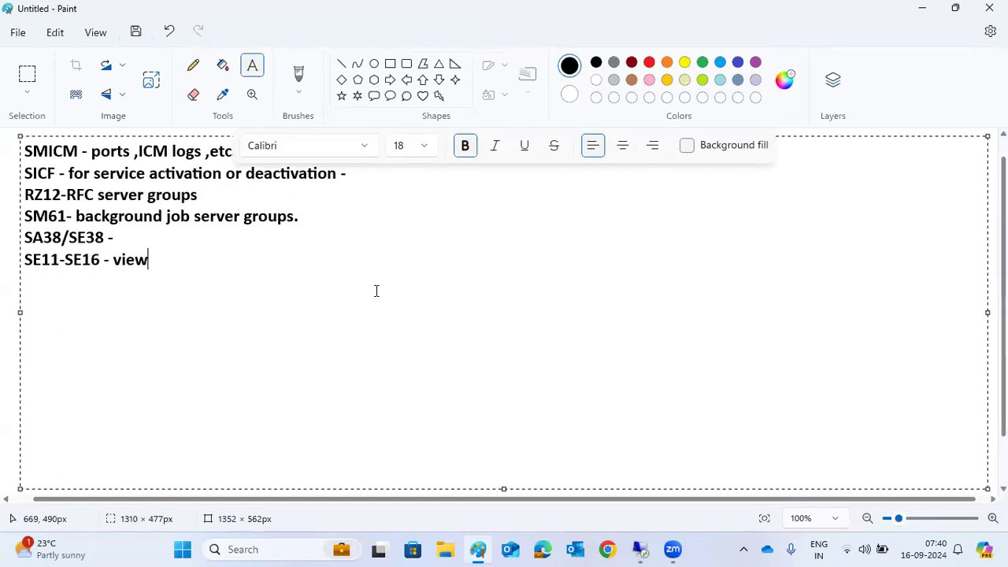
{"action": "type", "text": " the ttabk"}
{"action": "key", "text": "BackSpace"}
{"action": "key", "text": "BackSpace"}
{"action": "key", "text": "BackSpace"}
{"action": "key", "text": "BackSpace"}
{"action": "type", "text": "abl"}
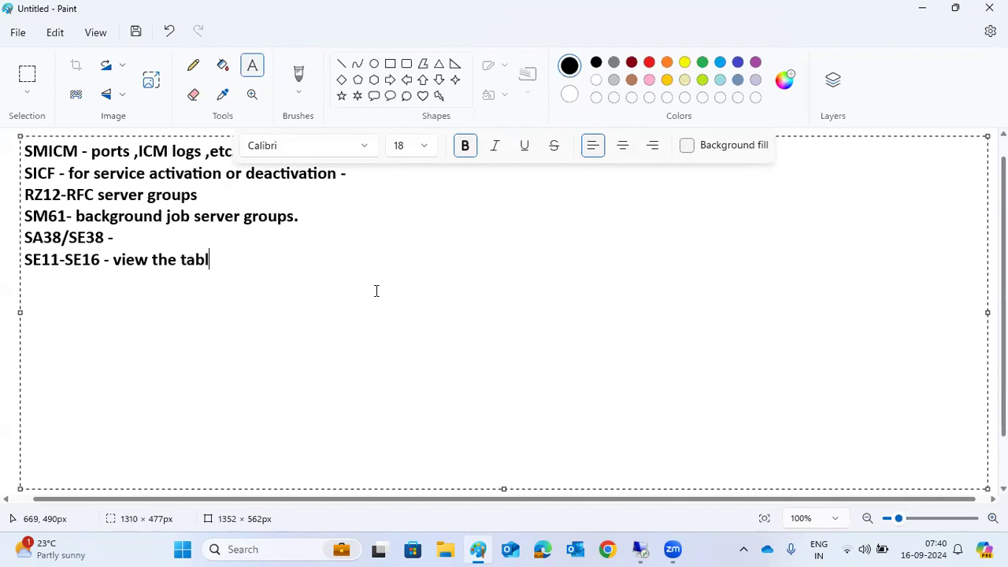
{"action": "type", "text": "e data"}
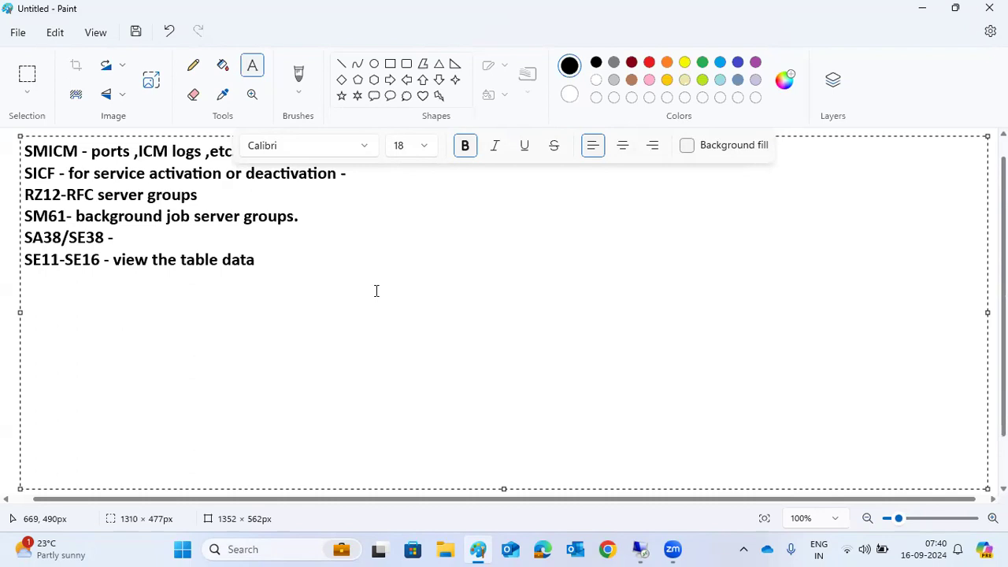
Switch back to the SAP session, start transaction se11, and display the structure of database table USR02.
{"action": "left_click", "coordinate": [640, 549]}
{"action": "type", "text": "se11"}
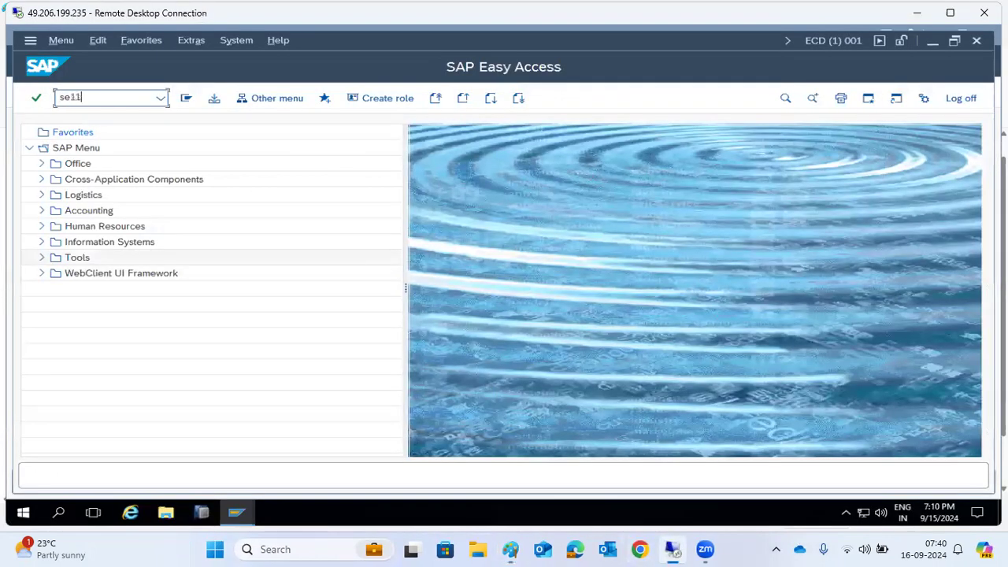
{"action": "key", "text": "Return"}
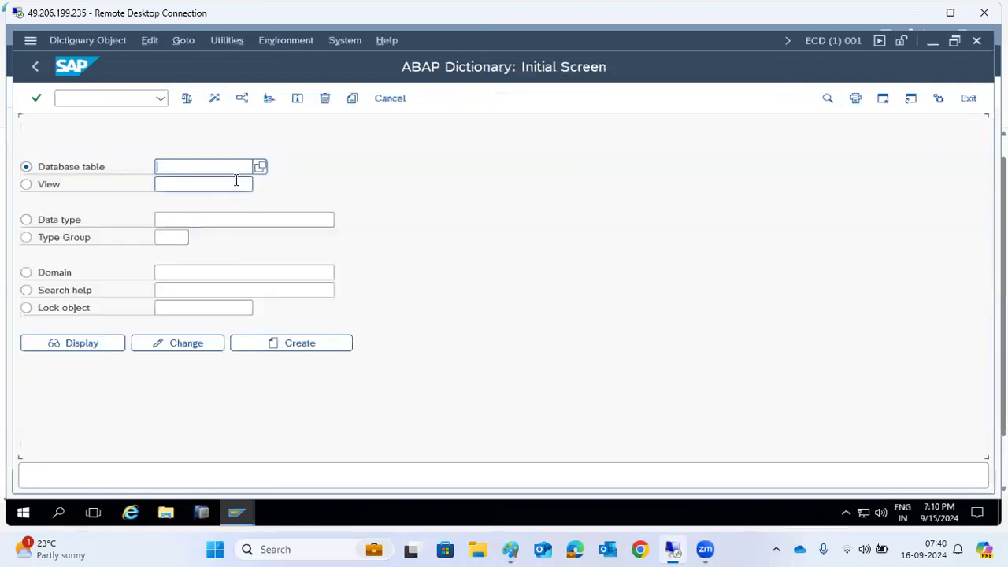
{"action": "type", "text": "USR02"}
{"action": "left_click", "coordinate": [95, 349]}
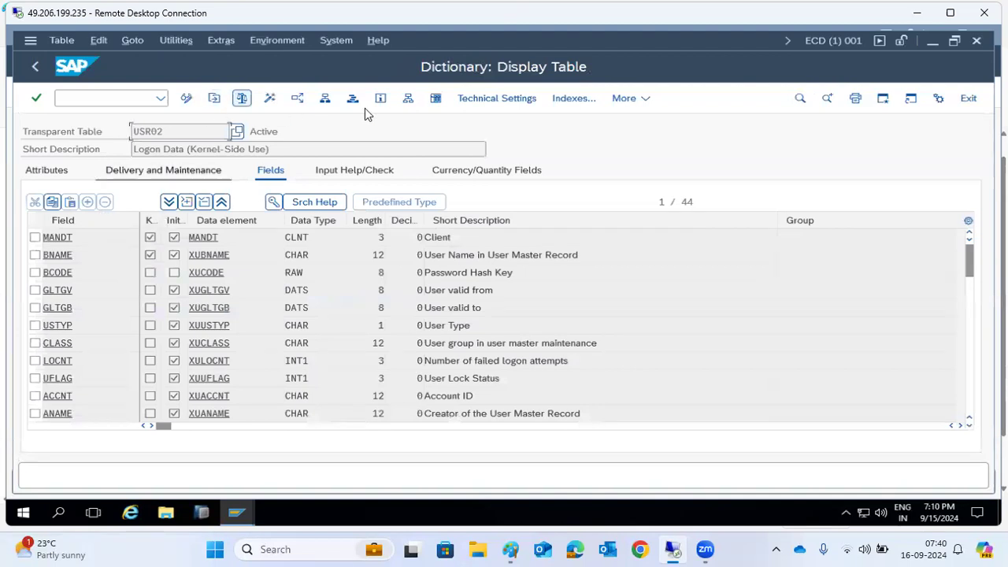
Display the contents of table USR02 using BNAME as the selection field, and return to the ABAP Dictionary initial screen.
{"action": "left_click", "coordinate": [435, 100]}
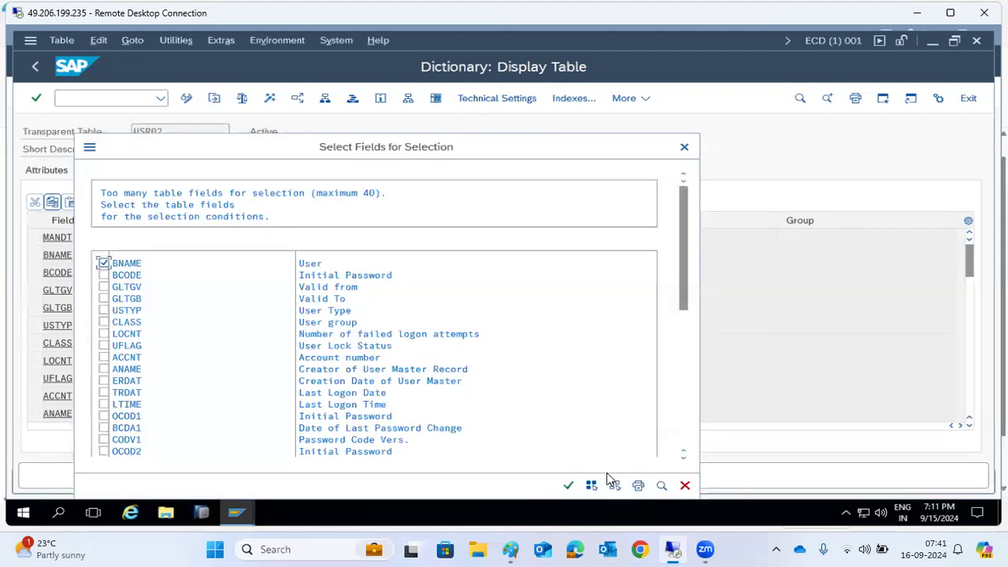
{"action": "left_click", "coordinate": [567, 485]}
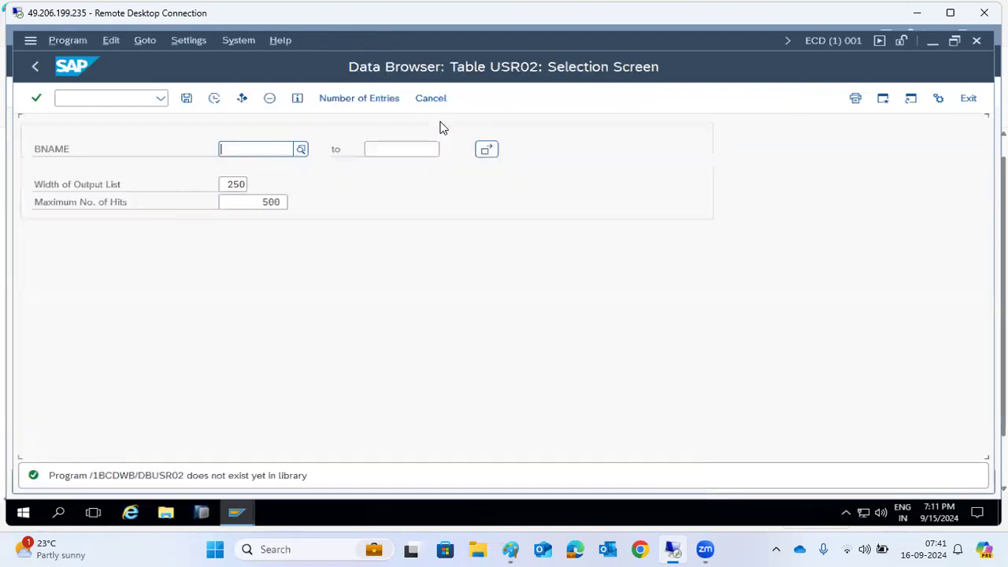
{"action": "left_click", "coordinate": [213, 99]}
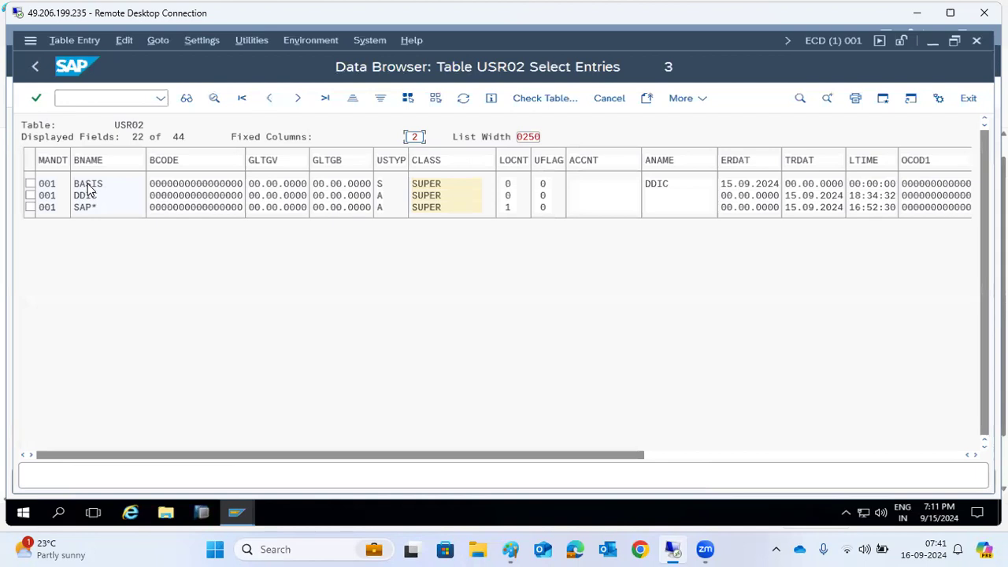
{"action": "left_click", "coordinate": [37, 67]}
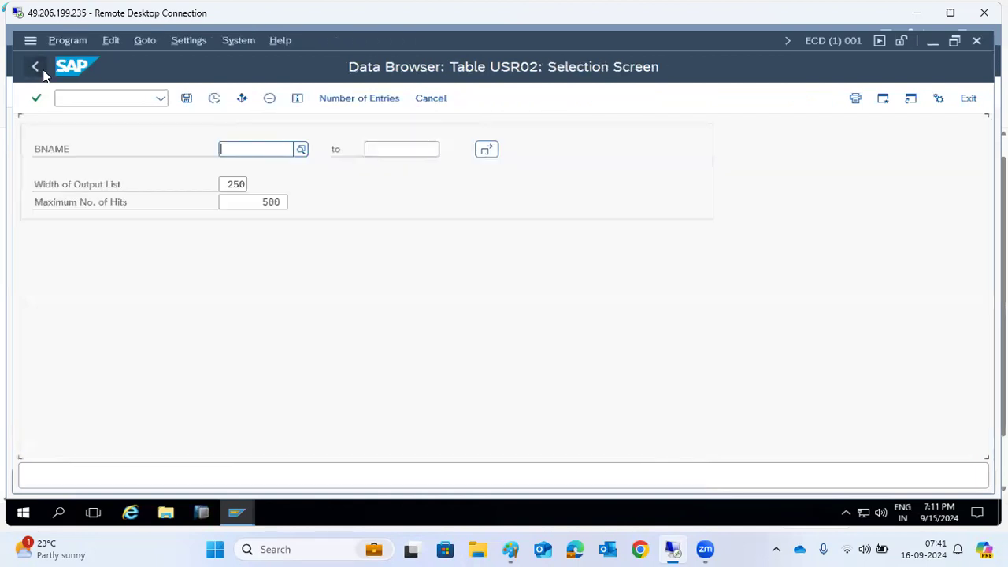
{"action": "left_click", "coordinate": [41, 70]}
{"action": "left_click", "coordinate": [82, 96]}
{"action": "left_click", "coordinate": [39, 68]}
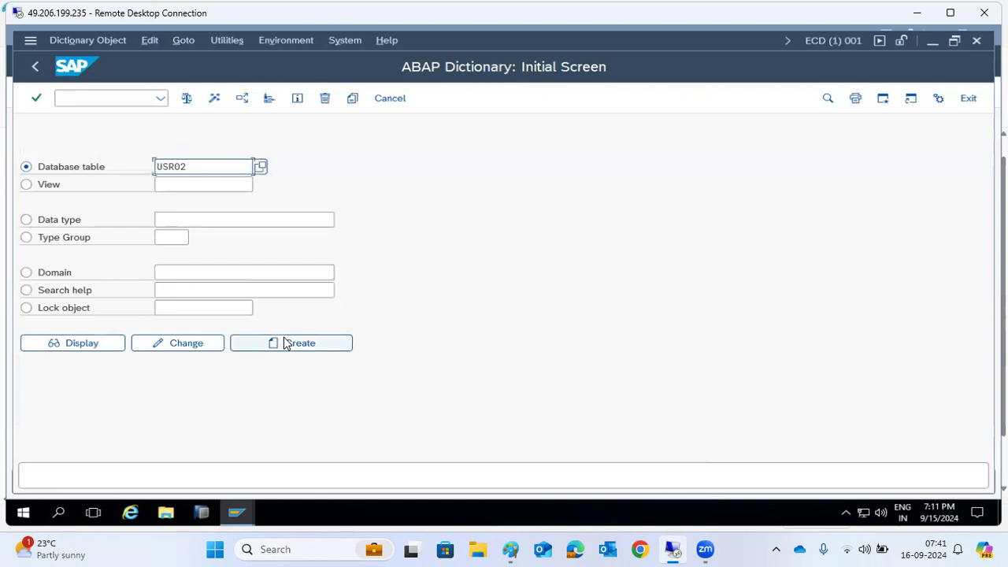
Start transaction se16 directly from the ABAP Dictionary to view the Data Browser's initial screen.
{"action": "left_click", "coordinate": [160, 98]}
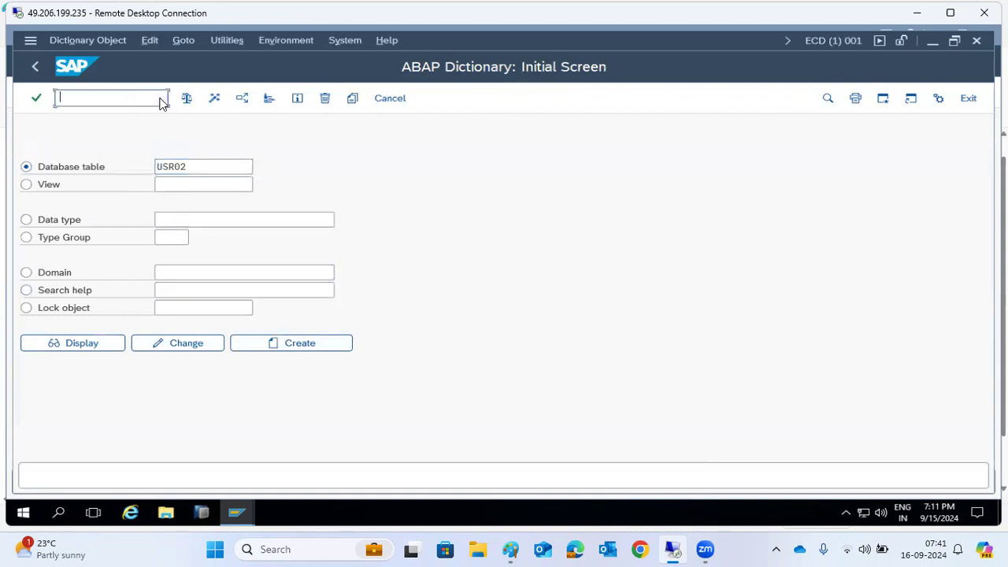
{"action": "left_click", "coordinate": [115, 103]}
{"action": "type", "text": "/n"}
{"action": "type", "text": "6"}
{"action": "key", "text": "Return"}
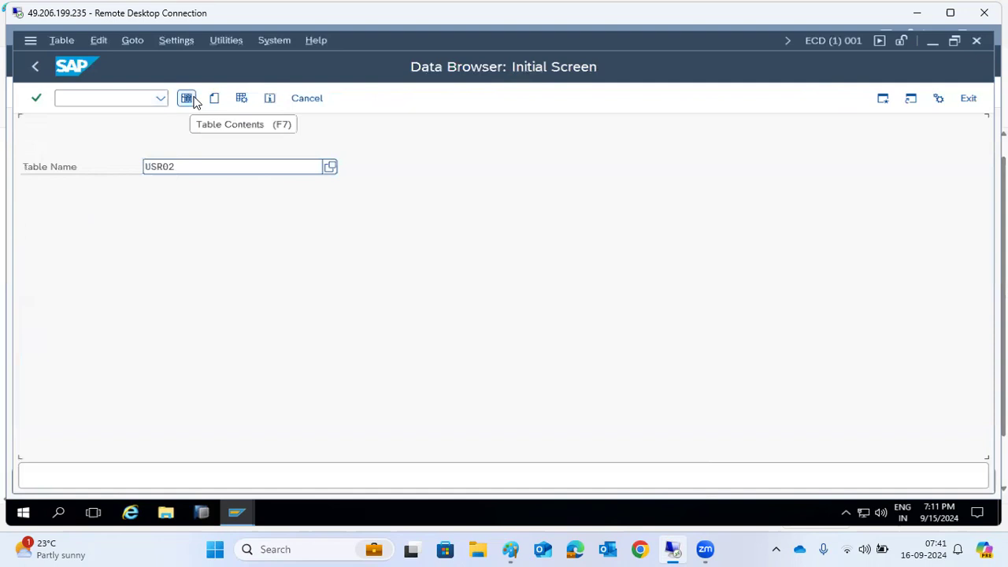
Start transaction se12 directly from the Data Browser to view the display-only ABAP Dictionary screen.
{"action": "left_click", "coordinate": [82, 97]}
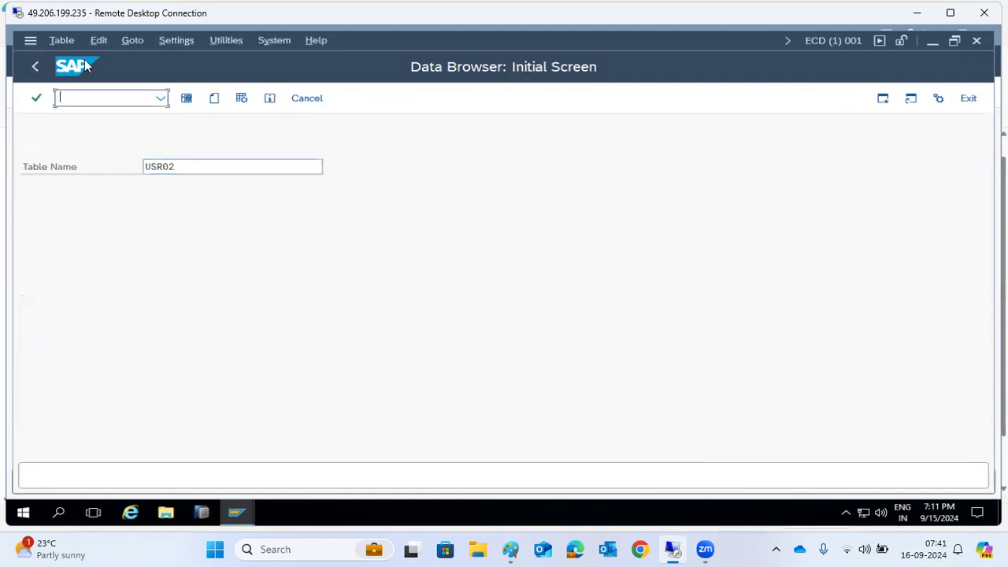
{"action": "type", "text": "/nse11"}
{"action": "key", "text": "Return"}
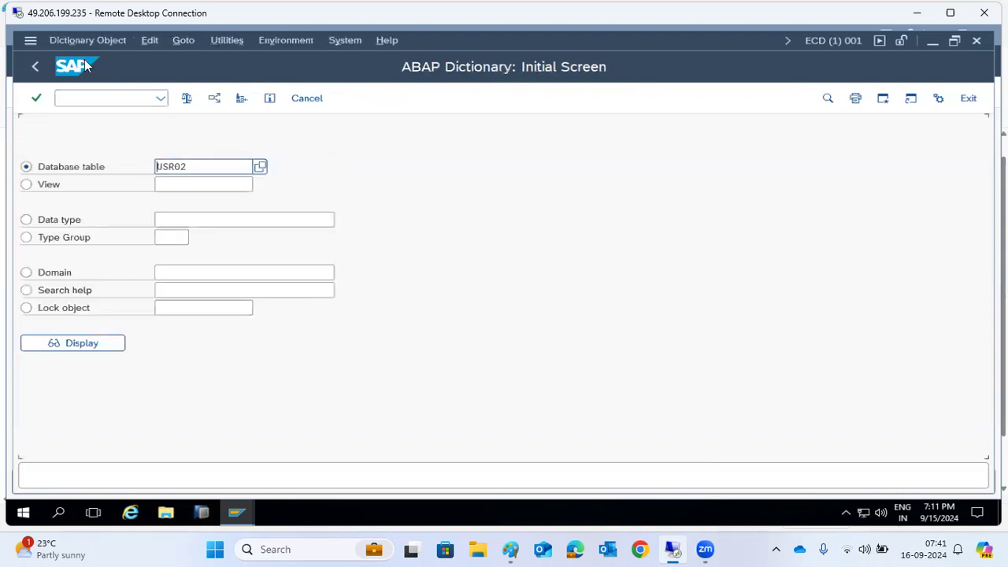
Start transaction se13, try to change the technical settings of table USR02, and return to SAP Easy Access.
{"action": "left_click", "coordinate": [133, 93]}
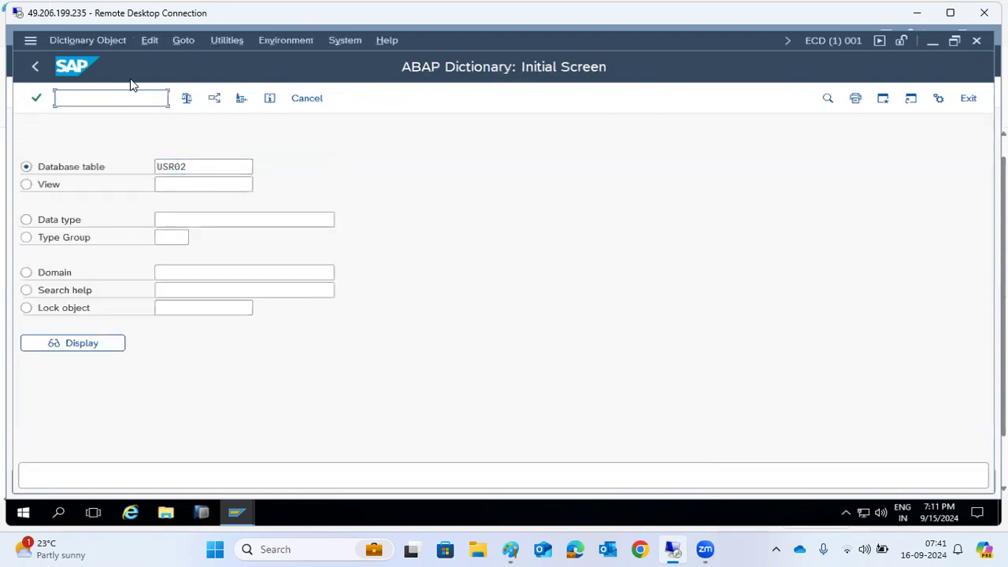
{"action": "type", "text": "/nse13"}
{"action": "key", "text": "Return"}
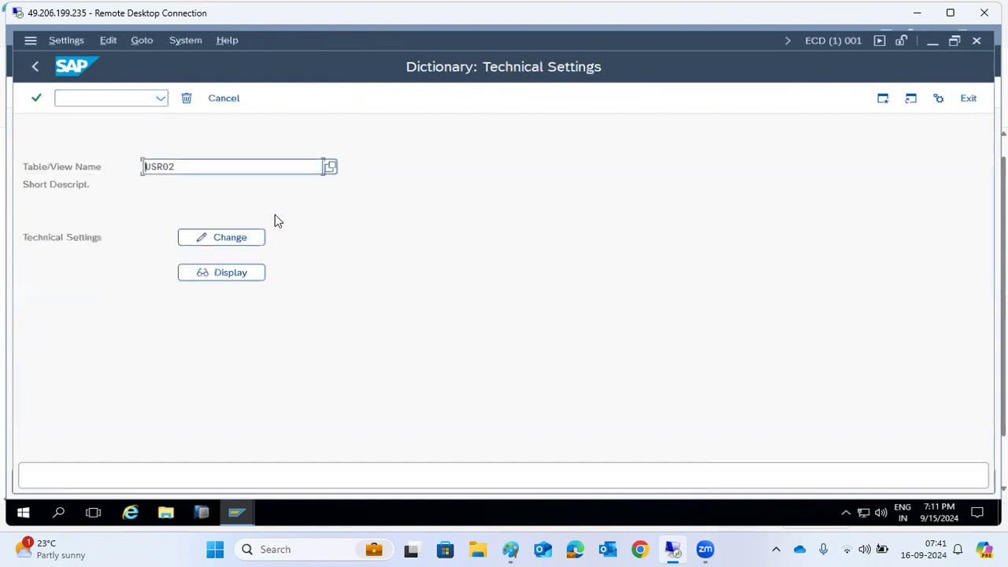
{"action": "left_click", "coordinate": [236, 235]}
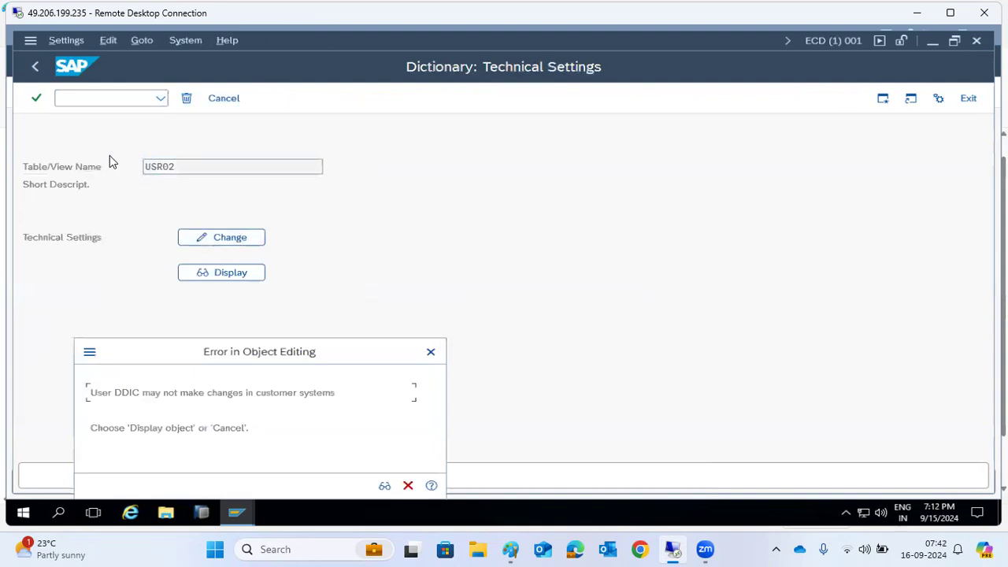
{"action": "left_click", "coordinate": [408, 485]}
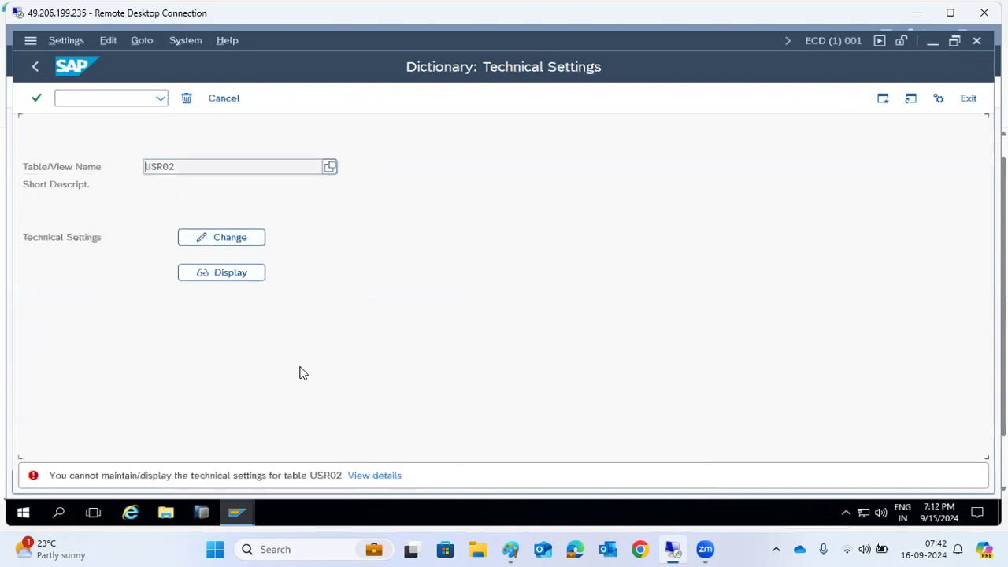
{"action": "left_click", "coordinate": [33, 64]}
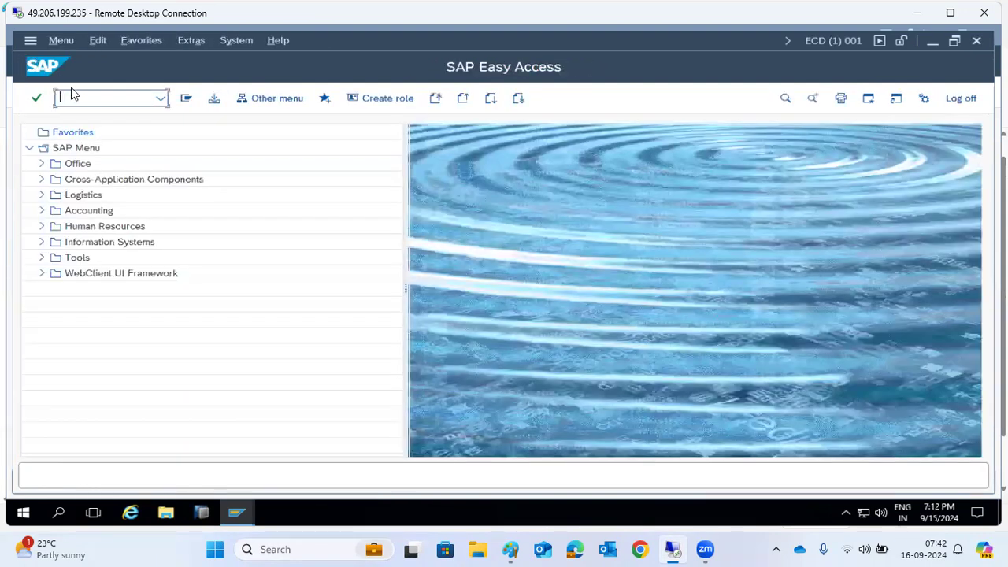
Start transaction scc4, switch the Clients overview to change mode, and open the details of client 001.
{"action": "type", "text": "scc4"}
{"action": "key", "text": "Return"}
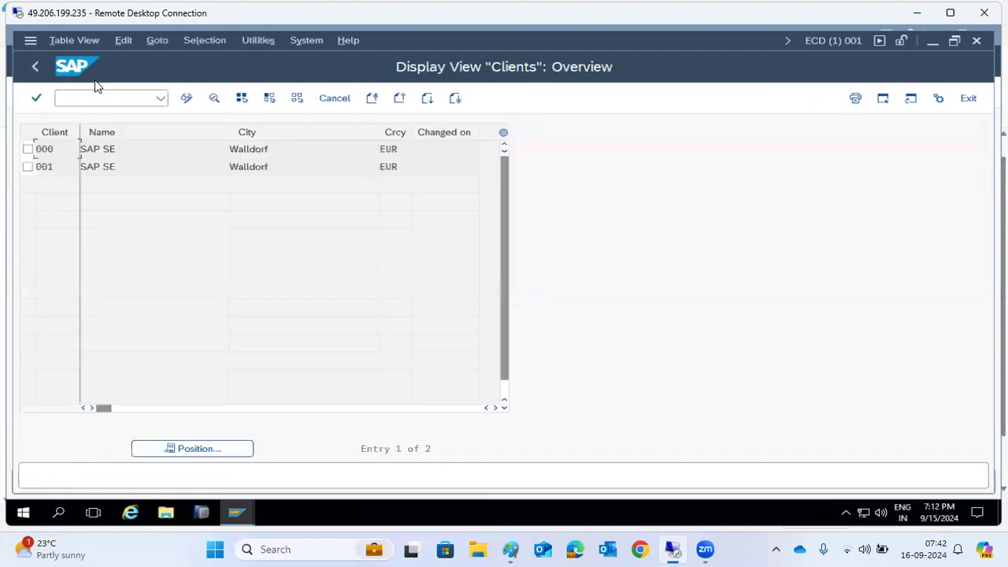
{"action": "left_click", "coordinate": [189, 98]}
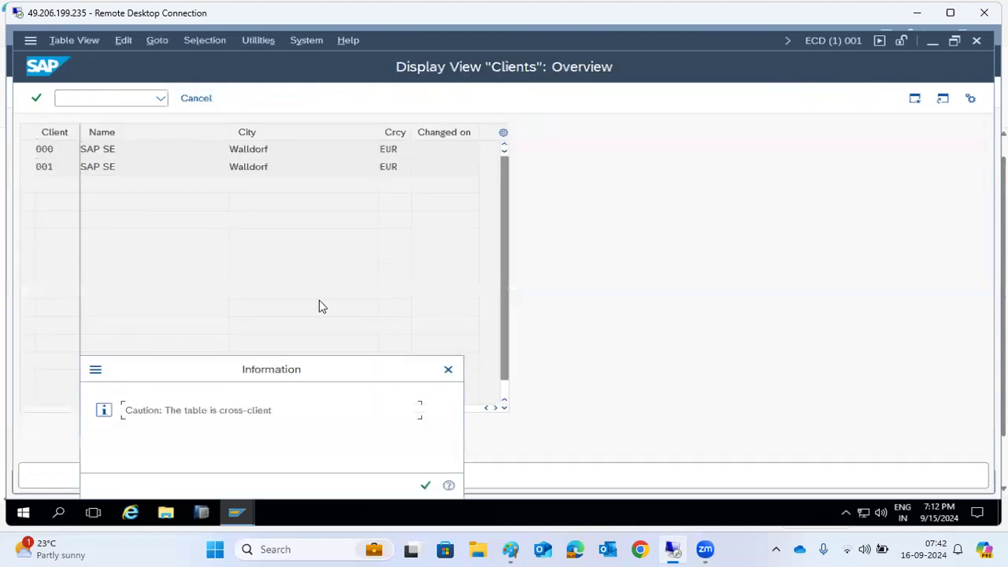
{"action": "left_click", "coordinate": [424, 485]}
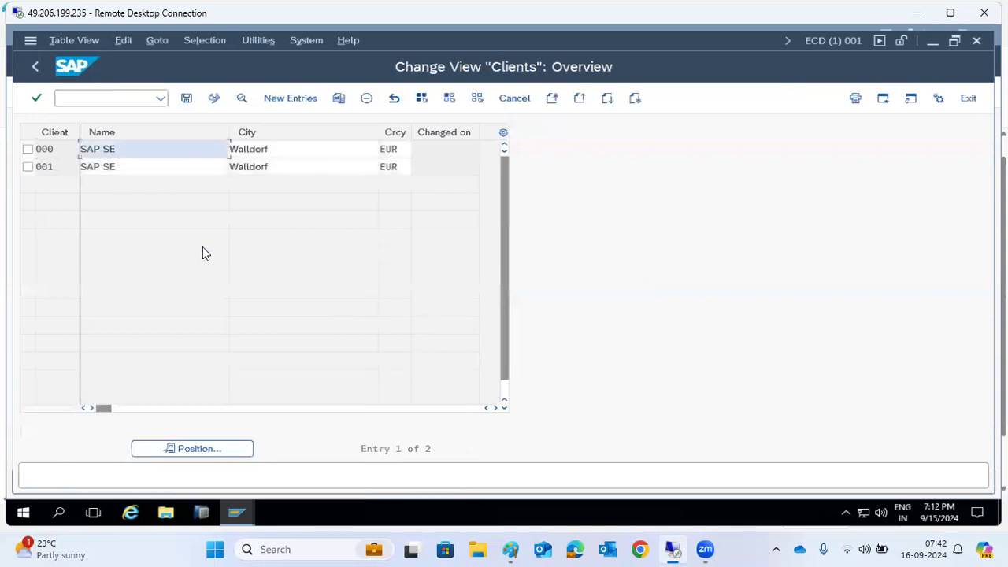
{"action": "double_click", "coordinate": [51, 167]}
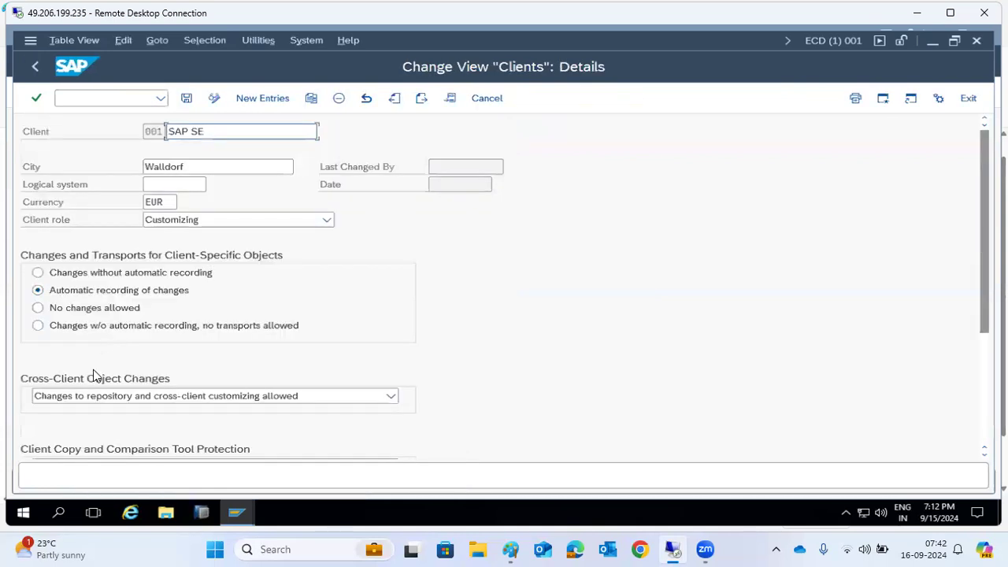
Set client 001's copy and comparison tool protection to "Protection level 2: No overwriting, no external availability", save, and return to SAP Easy Access.
{"action": "scroll", "coordinate": [71, 420], "scroll_direction": "down", "scroll_amount": 1}
{"action": "left_click", "coordinate": [79, 432]}
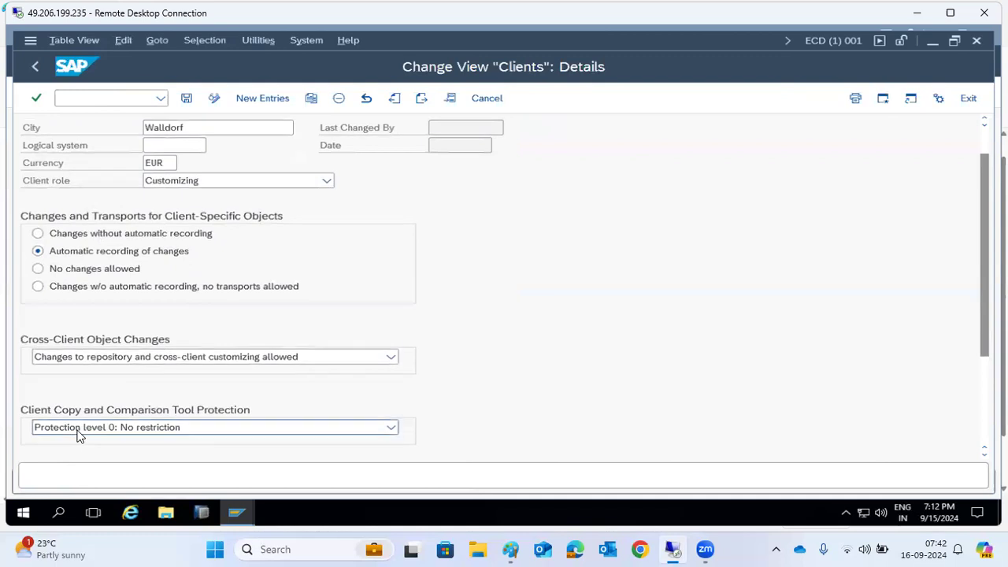
{"action": "left_click", "coordinate": [87, 388]}
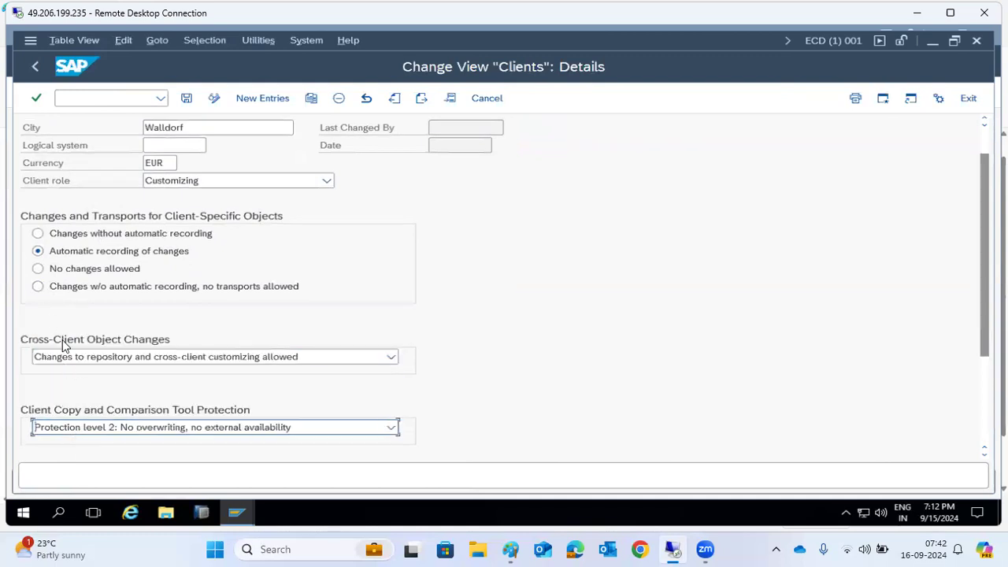
{"action": "left_click", "coordinate": [187, 100]}
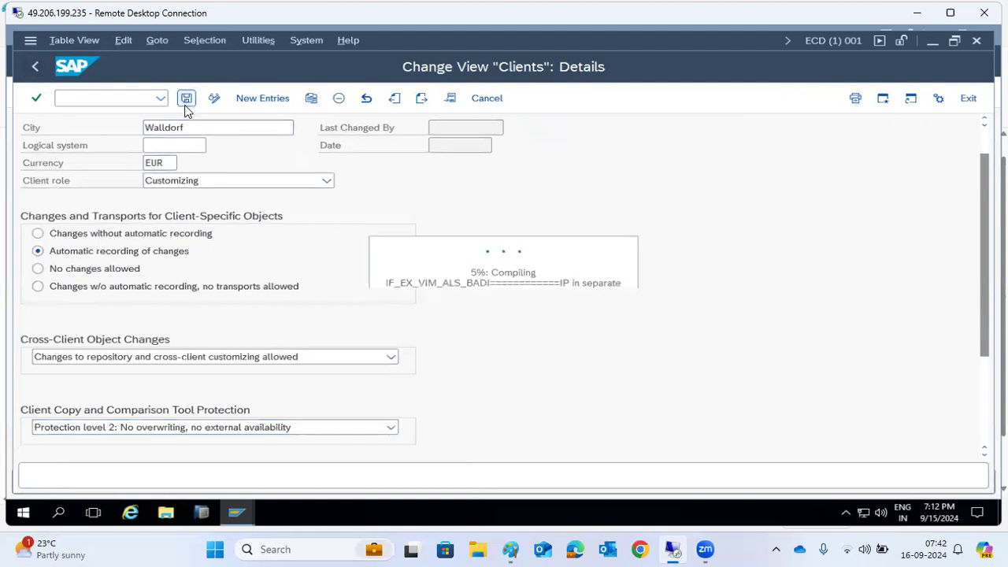
{"action": "left_click", "coordinate": [36, 71]}
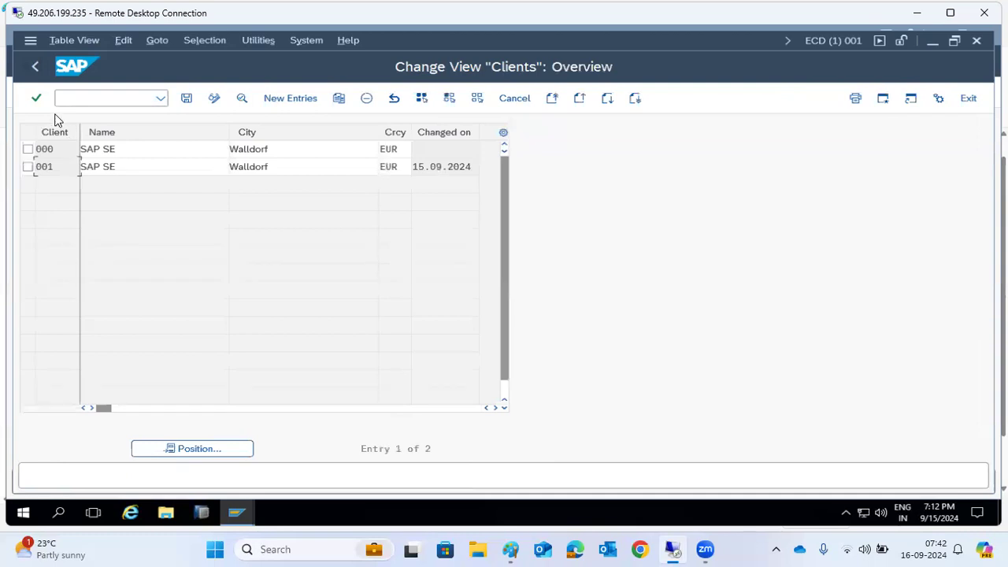
{"action": "left_click", "coordinate": [35, 67]}
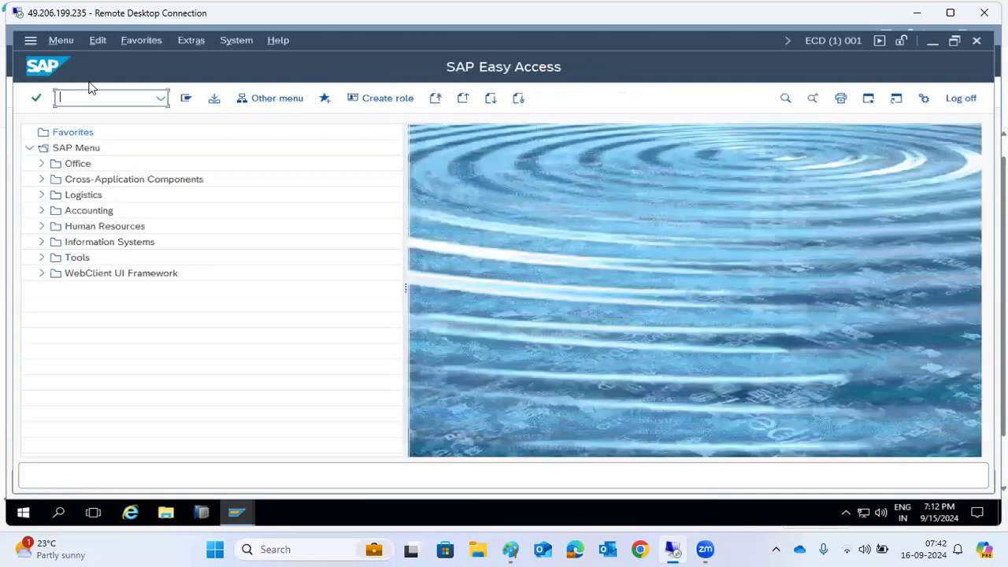
View the recently entered transactions, and switch to the Paint notes and select all the transaction lines.
{"action": "left_click", "coordinate": [161, 100]}
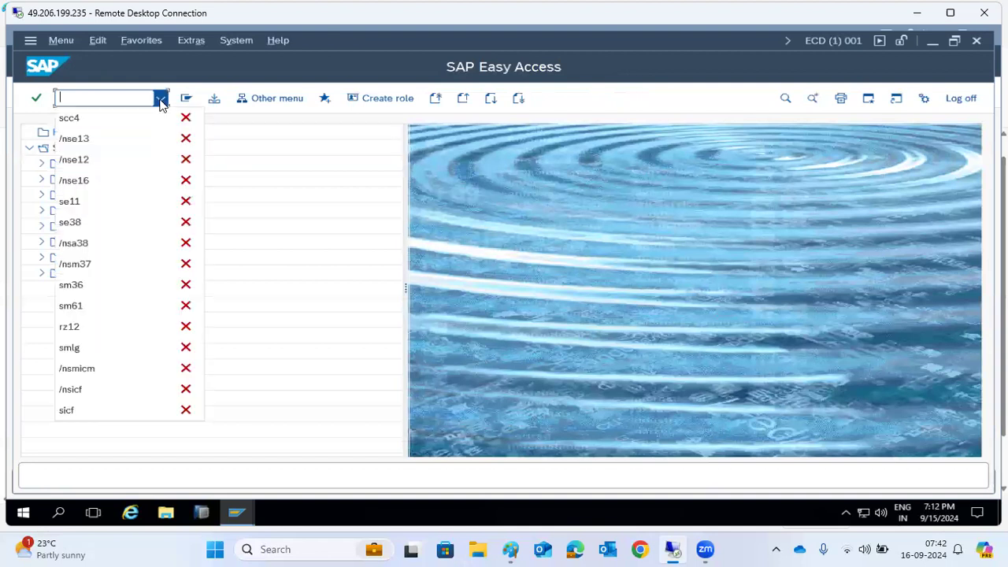
{"action": "left_click", "coordinate": [518, 281]}
{"action": "left_click", "coordinate": [510, 549]}
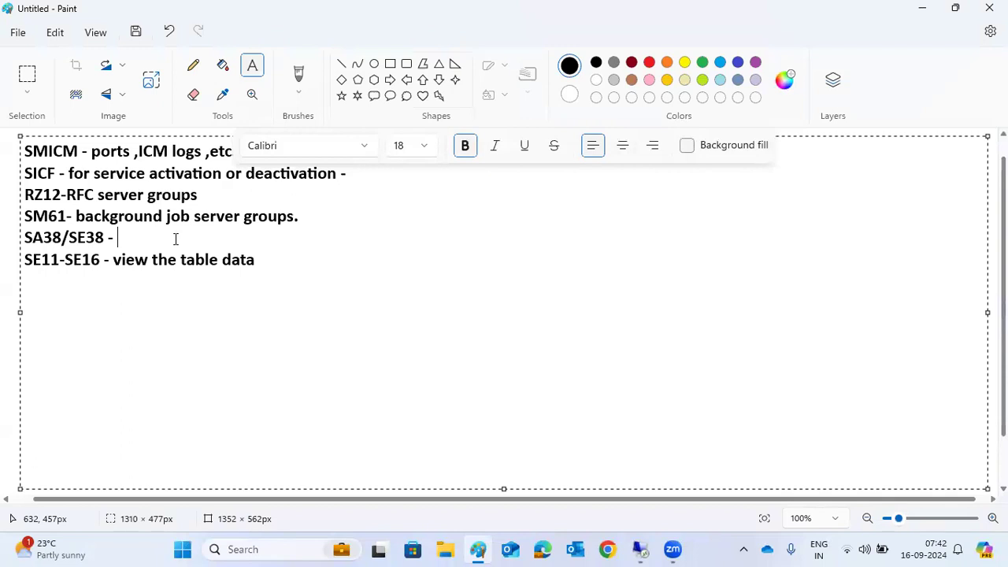
{"action": "left_click_drag", "start_coordinate": [268, 272], "coordinate": [4, 148]}
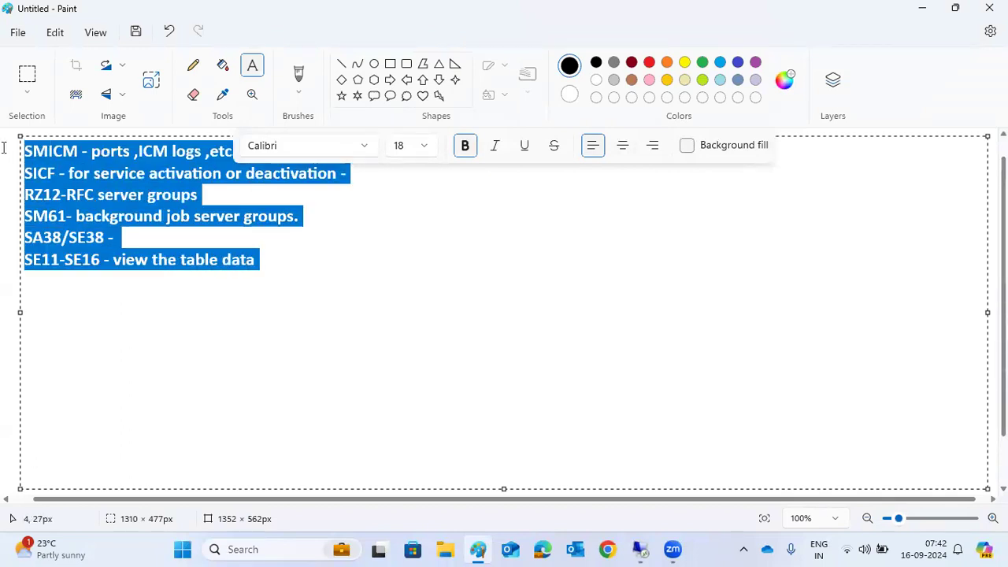